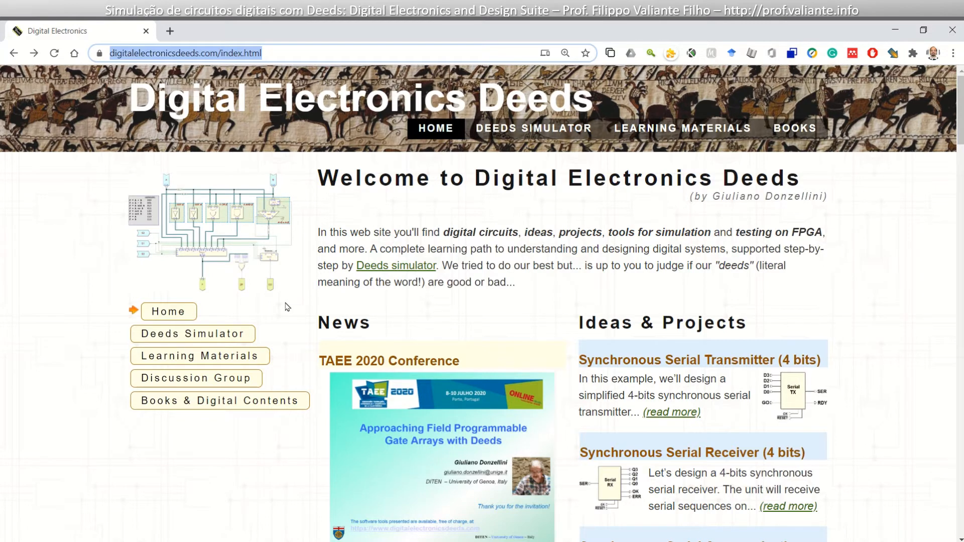
Step: Open the Deeds Simulator section of the website and go to its Downloads page
click(238, 331)
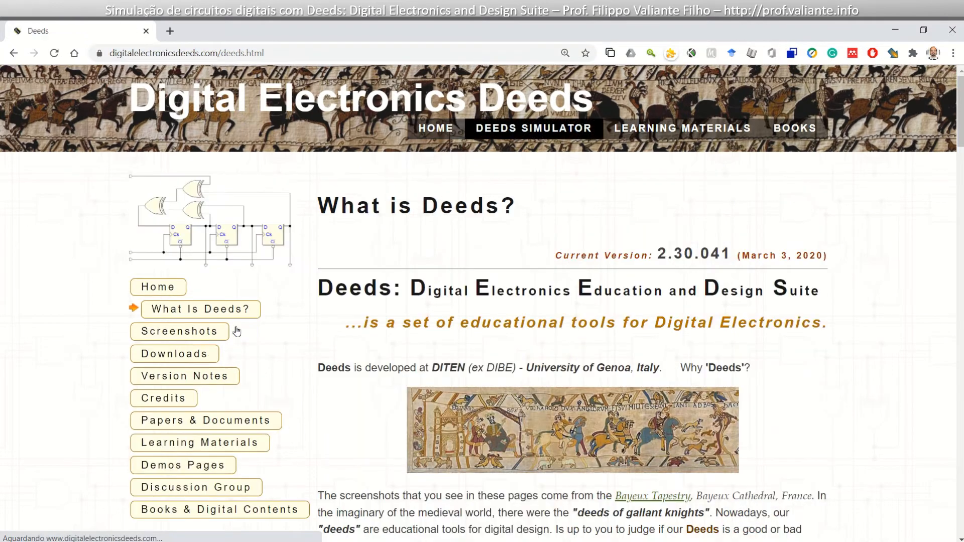
click(215, 360)
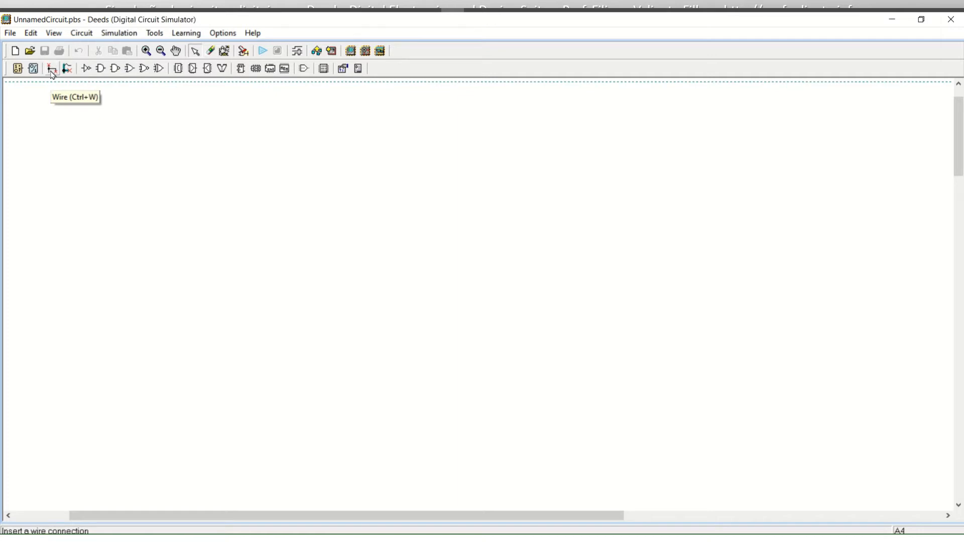
Step: In the Deeds Digital Circuit Simulator, review the available NOT, AND, NAND, OR, NOR and XOR gate components
click(85, 69)
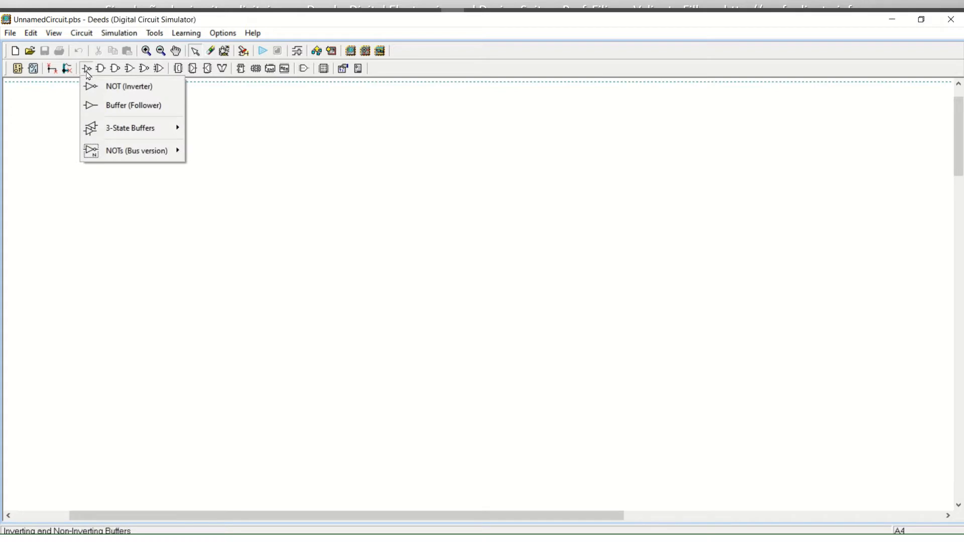
click(102, 74)
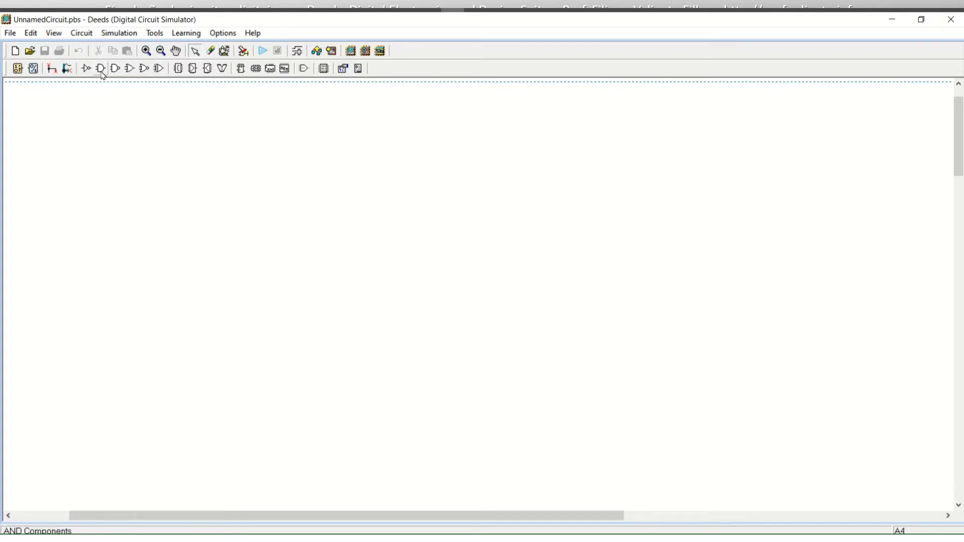
click(102, 70)
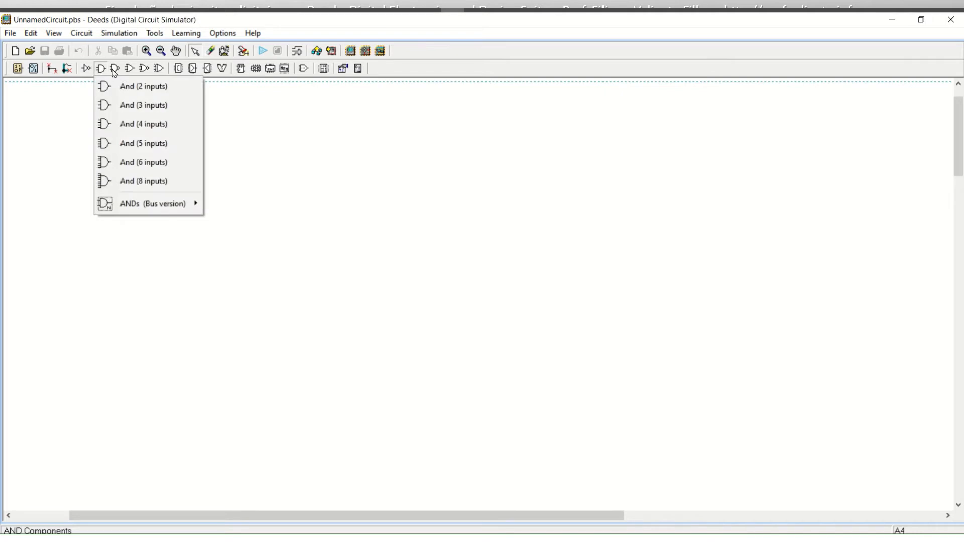
click(116, 71)
click(115, 70)
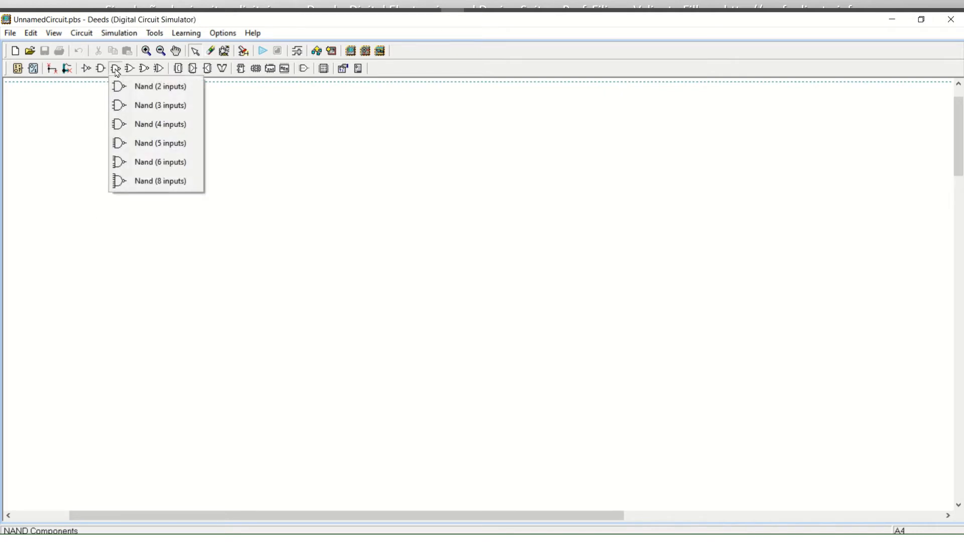
click(132, 71)
click(133, 71)
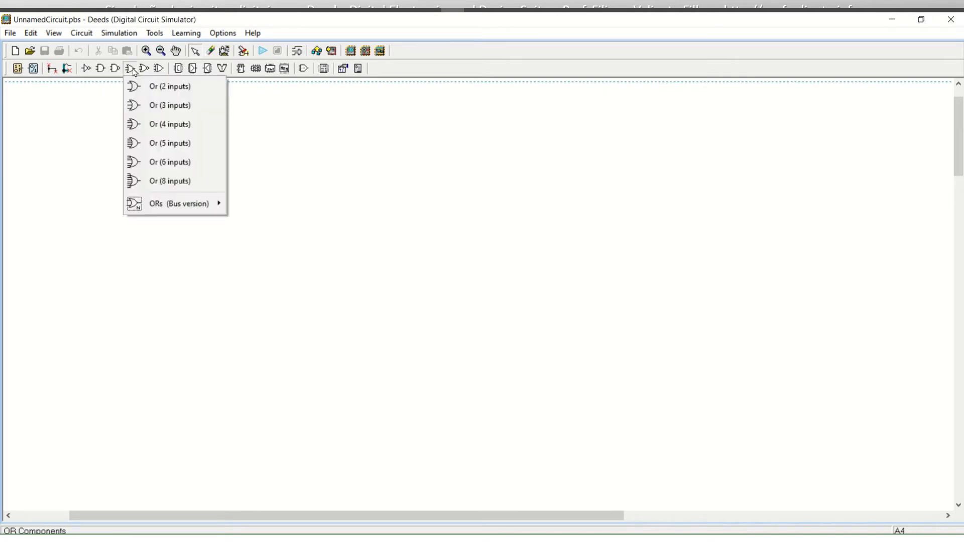
click(145, 70)
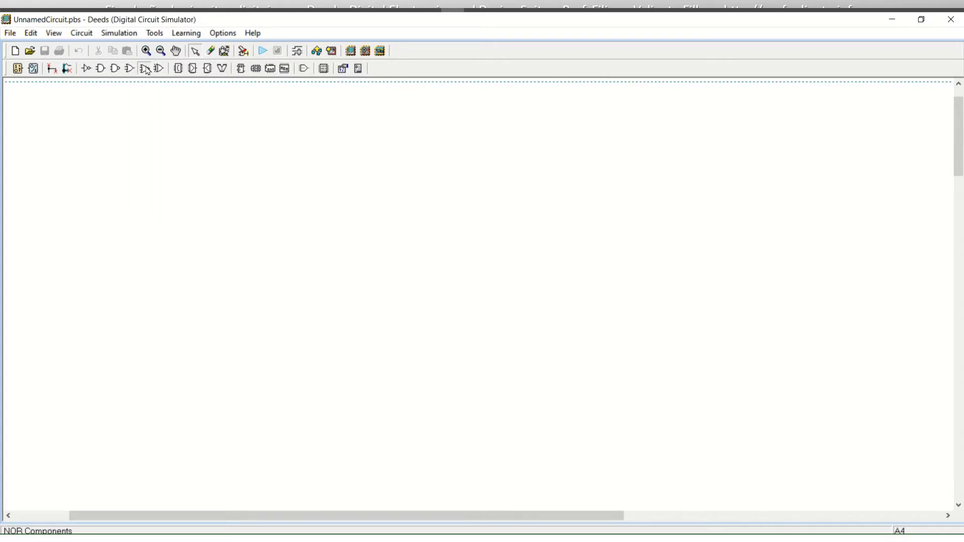
click(146, 71)
click(160, 70)
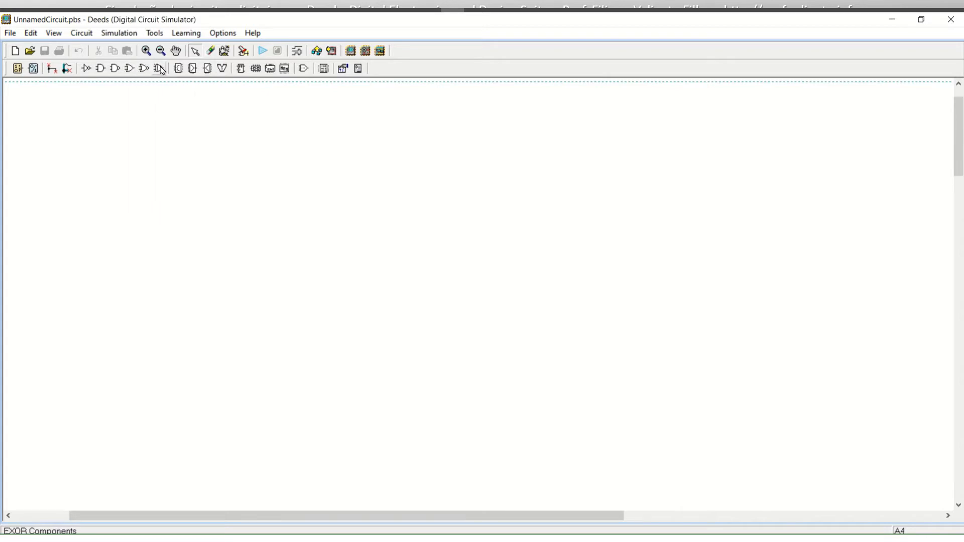
click(161, 71)
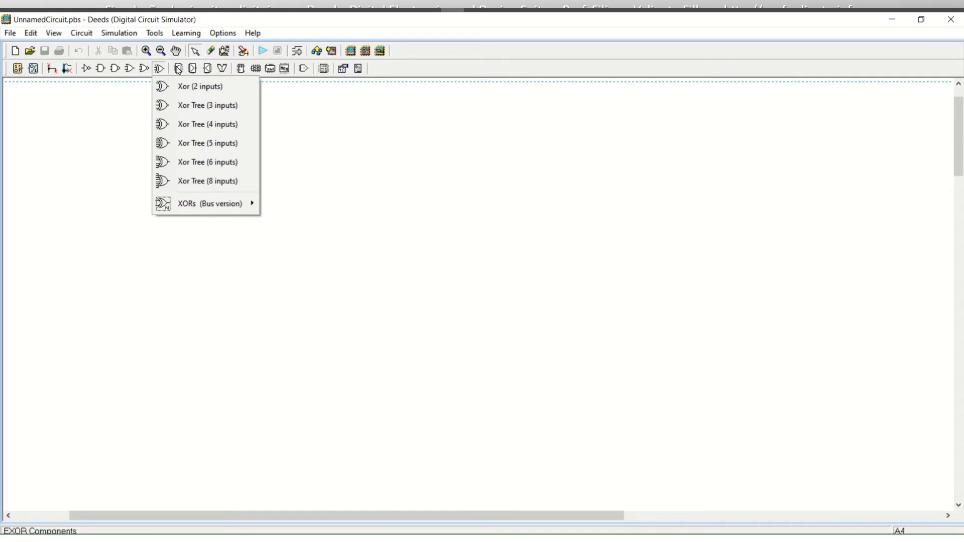
Step: Review the available decoder, multiplexer and demultiplexer components and the arithmetic components, including the complementer sizes
click(181, 70)
click(182, 71)
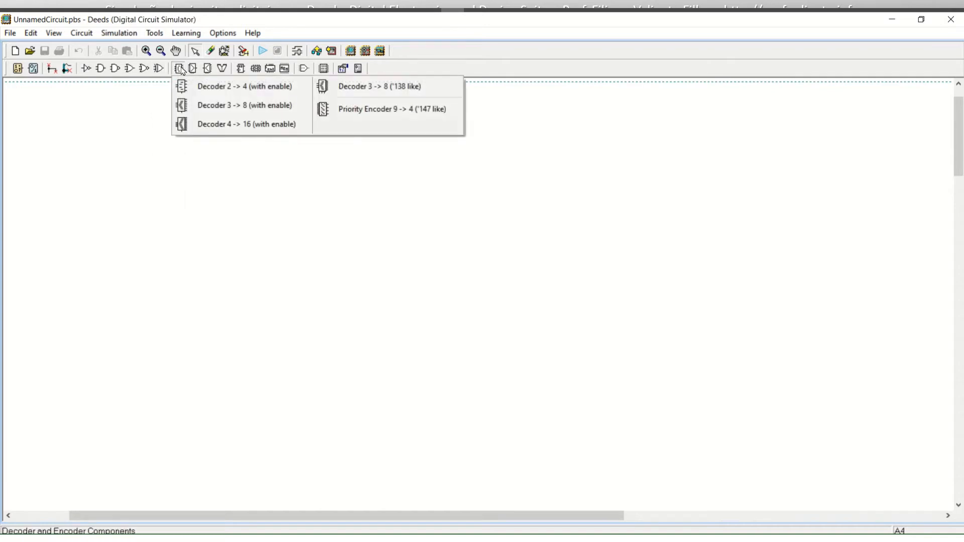
click(194, 70)
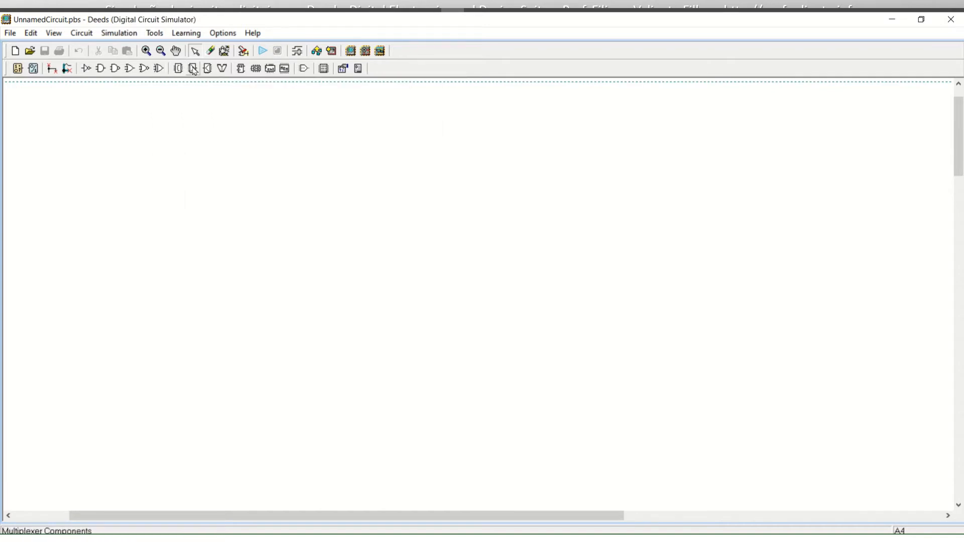
click(194, 71)
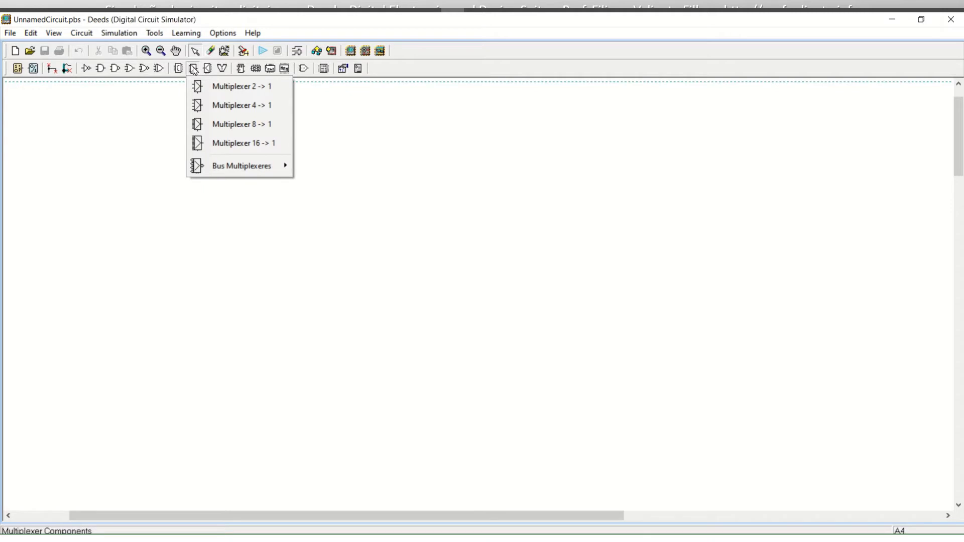
click(210, 72)
click(212, 72)
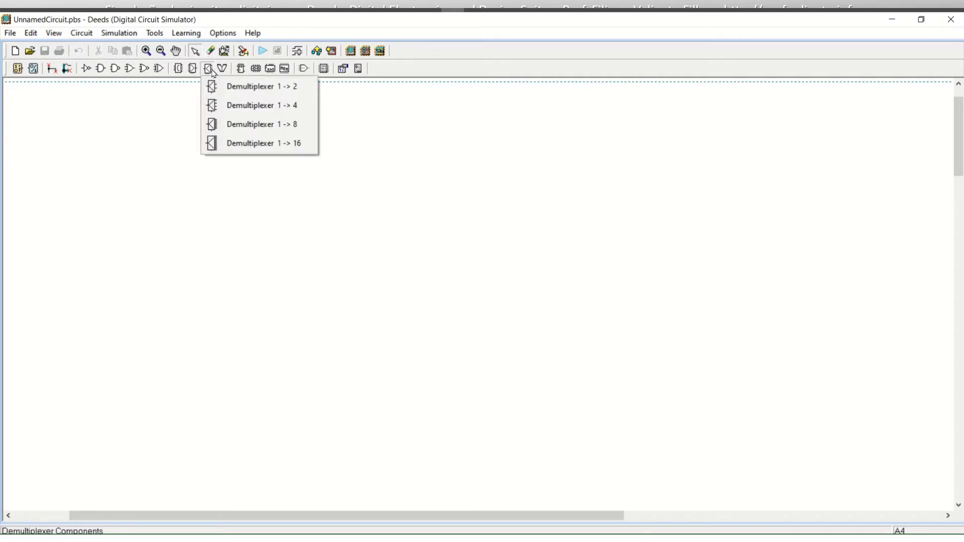
click(223, 72)
click(223, 72)
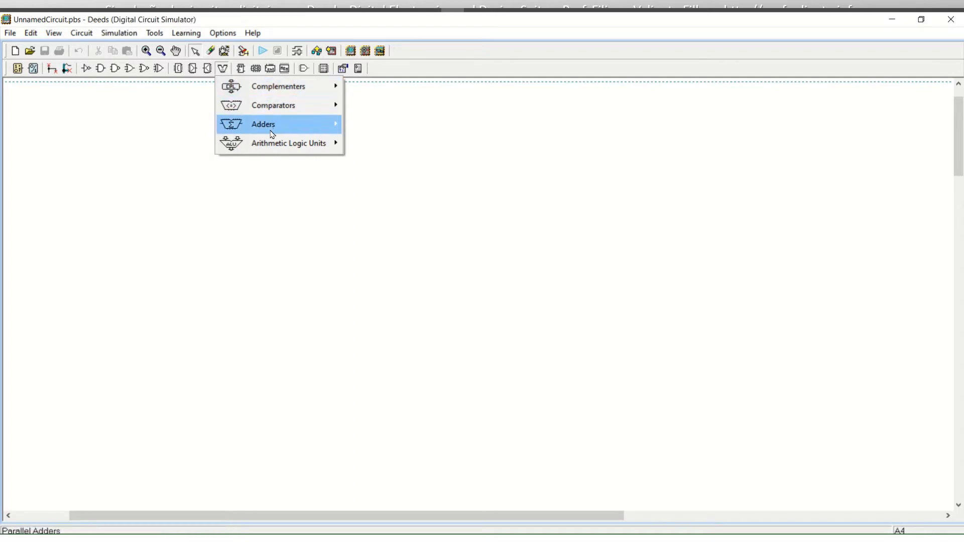
mouse_move(270, 125)
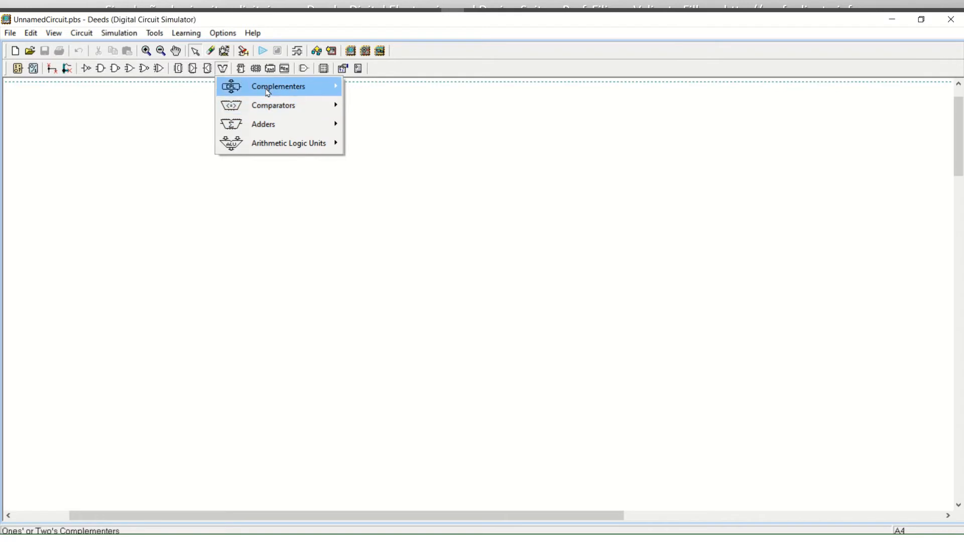
mouse_move(267, 92)
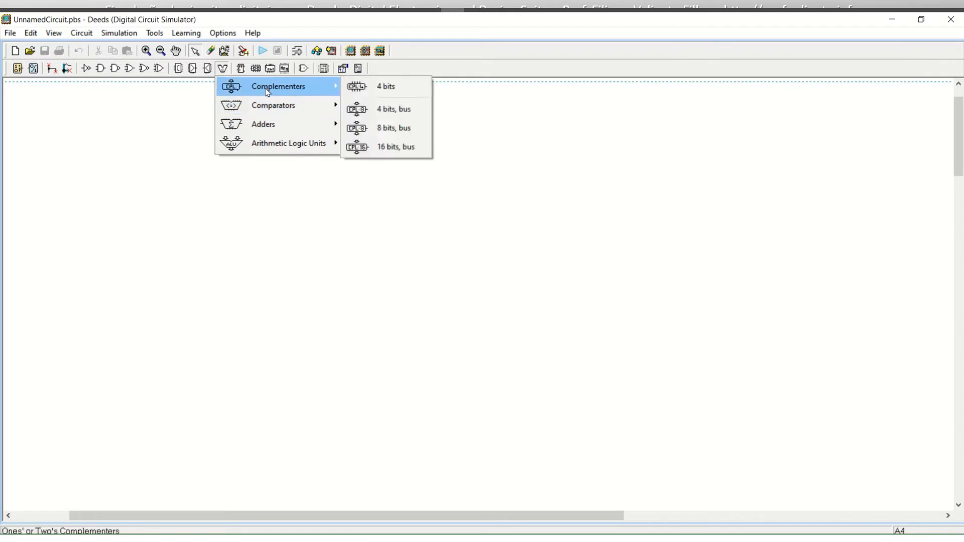
Step: Examine the register, counter, memory and DAC components, the custom and microcomputer elements, and the text box tool
click(243, 70)
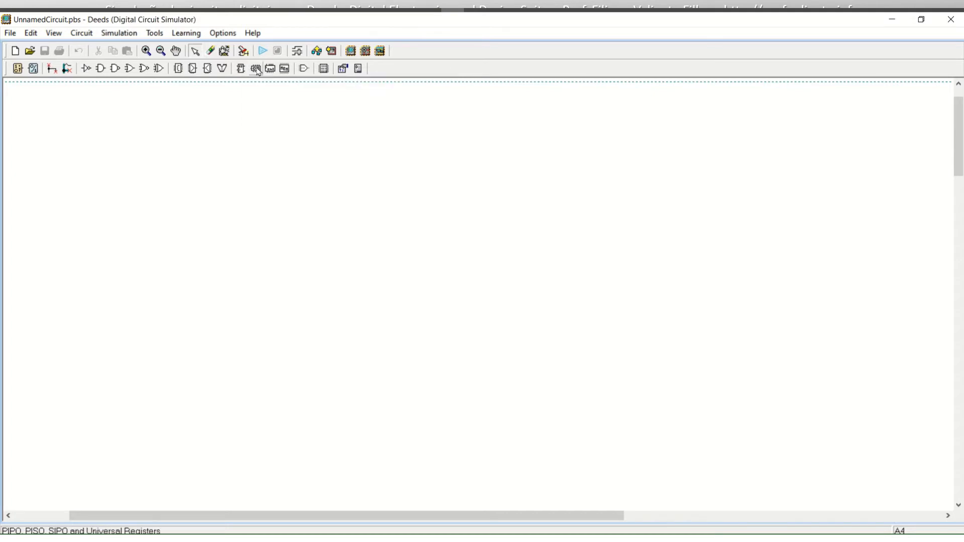
click(257, 70)
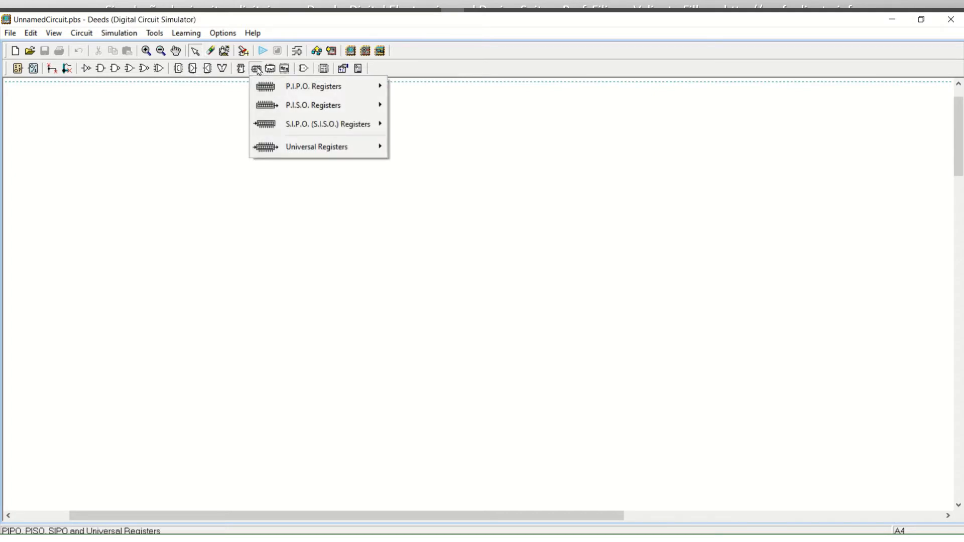
click(270, 69)
click(270, 69)
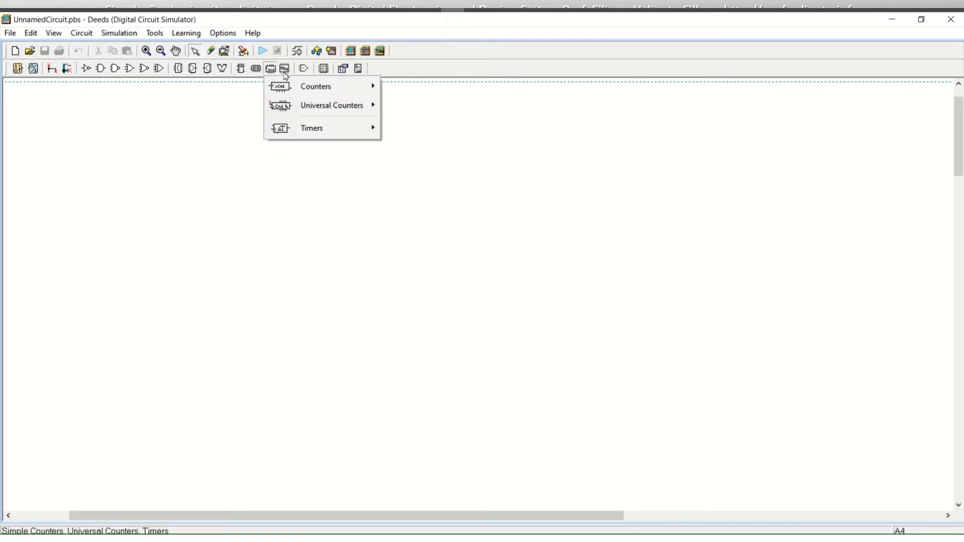
click(285, 74)
click(285, 70)
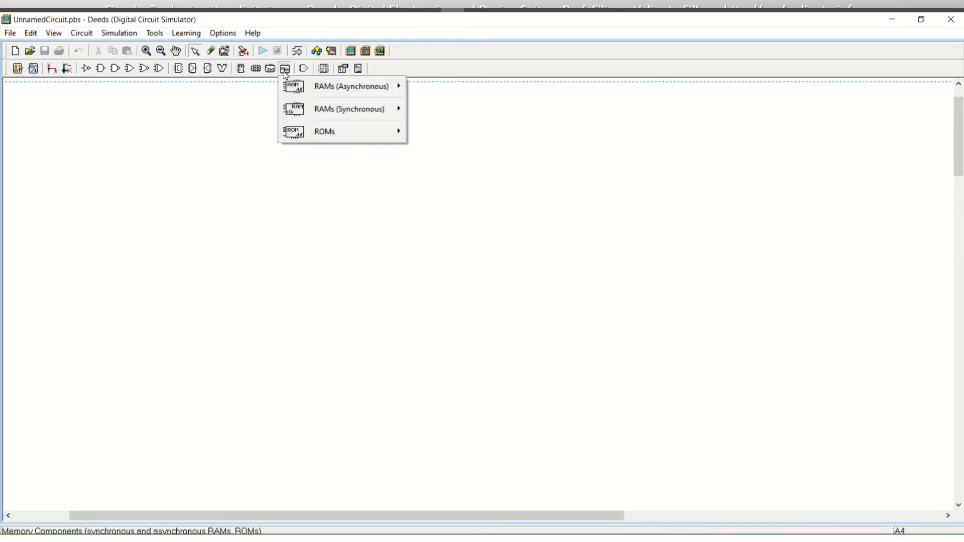
click(303, 70)
click(304, 71)
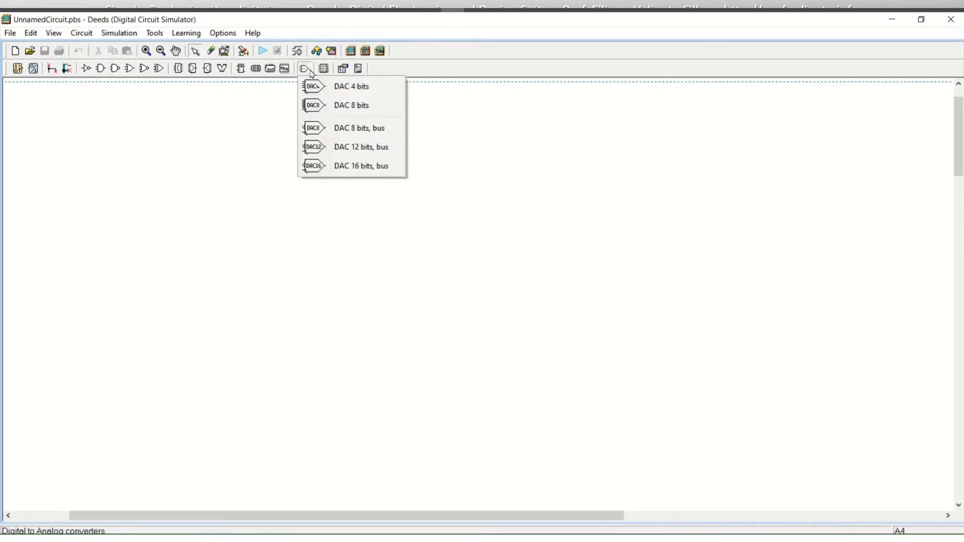
click(324, 70)
click(323, 71)
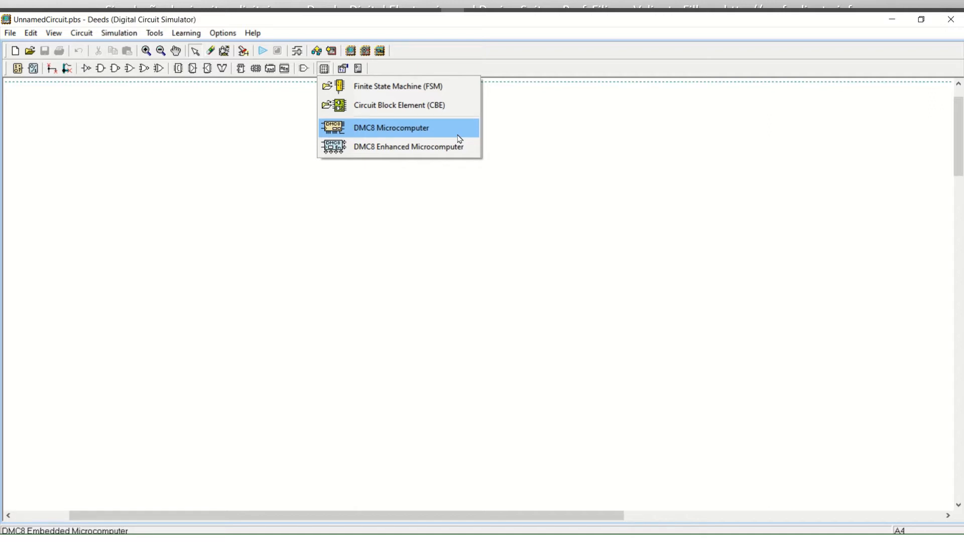
click(350, 67)
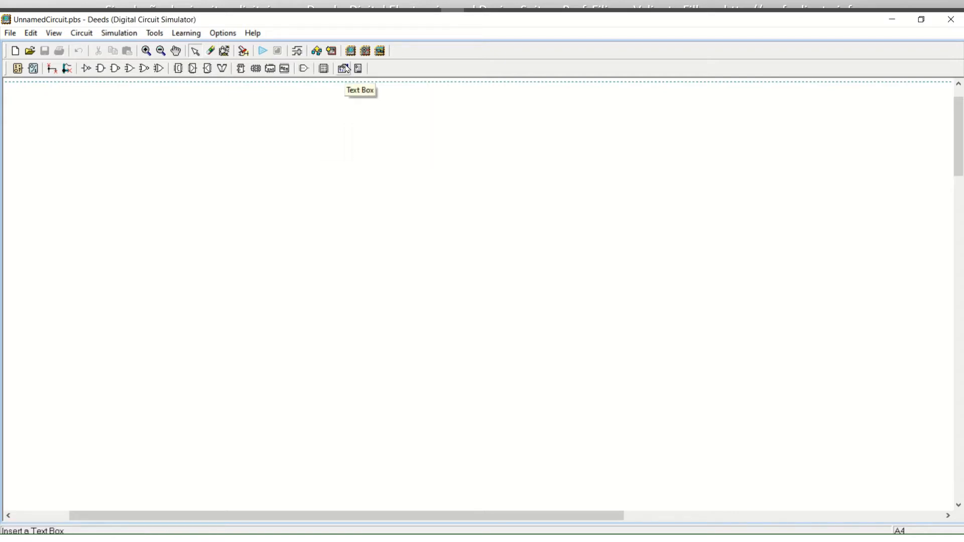
Step: Examine the decoder and bus multiplexer variants, along with the bus and wire connection options
click(178, 69)
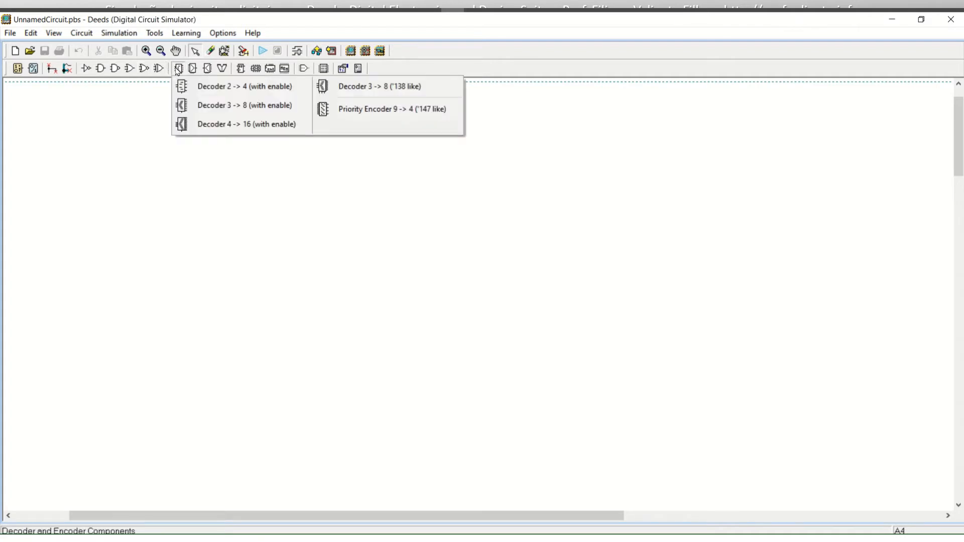
click(192, 69)
click(193, 69)
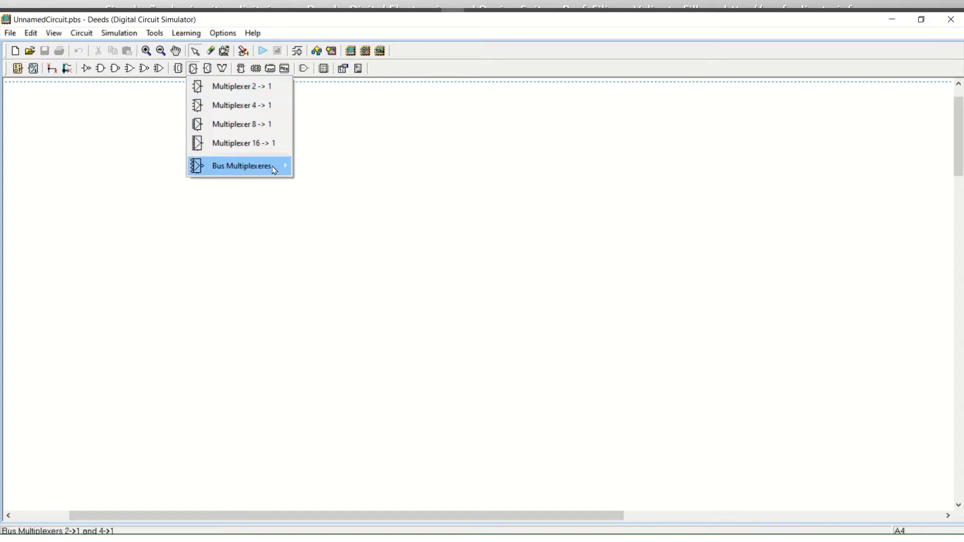
mouse_move(274, 170)
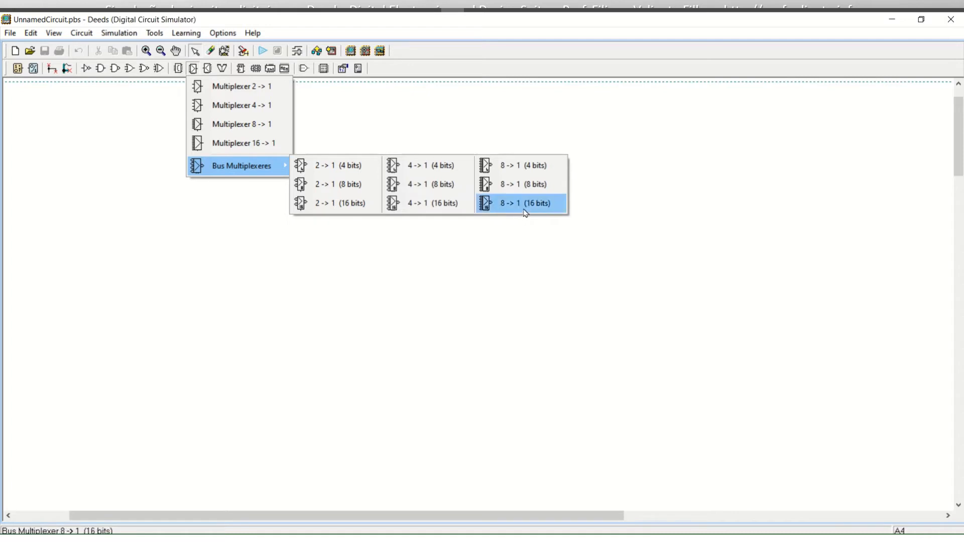
click(69, 70)
click(69, 70)
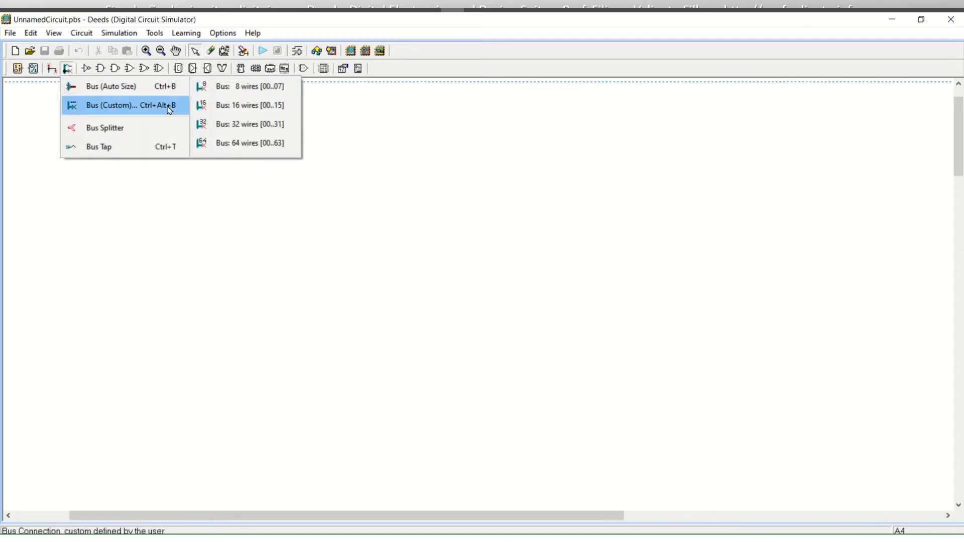
click(56, 69)
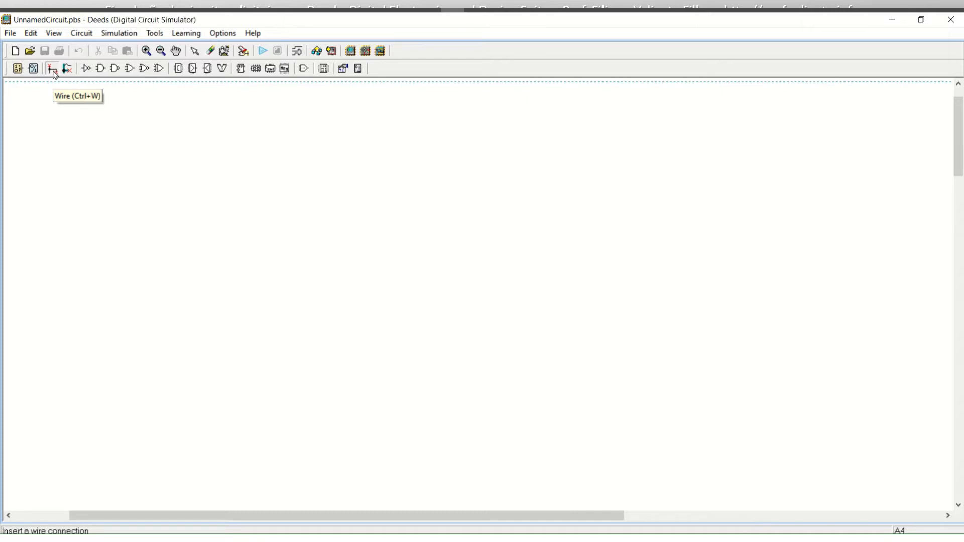
Step: Place three 2-input AND gates on the empty schematic, two in an upper row and one below between them
click(101, 69)
click(111, 89)
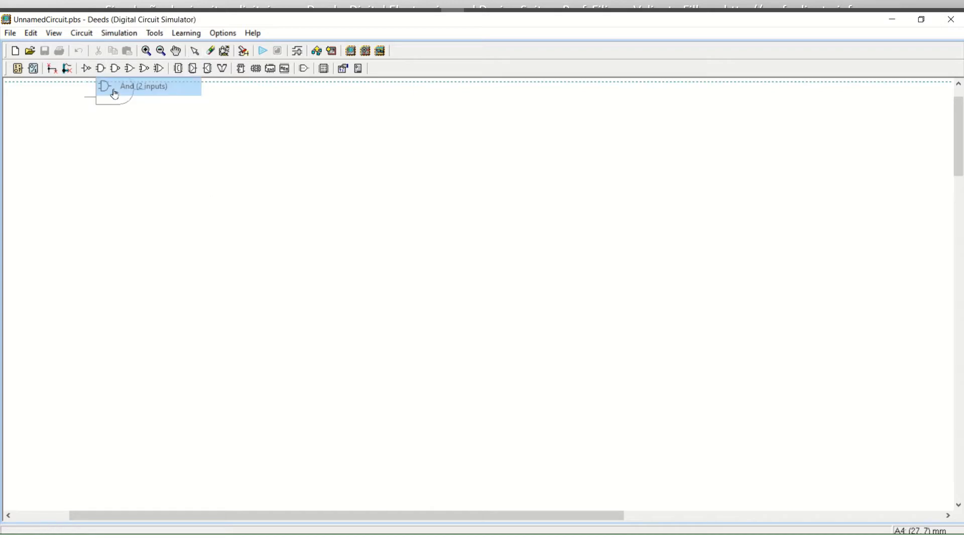
click(304, 219)
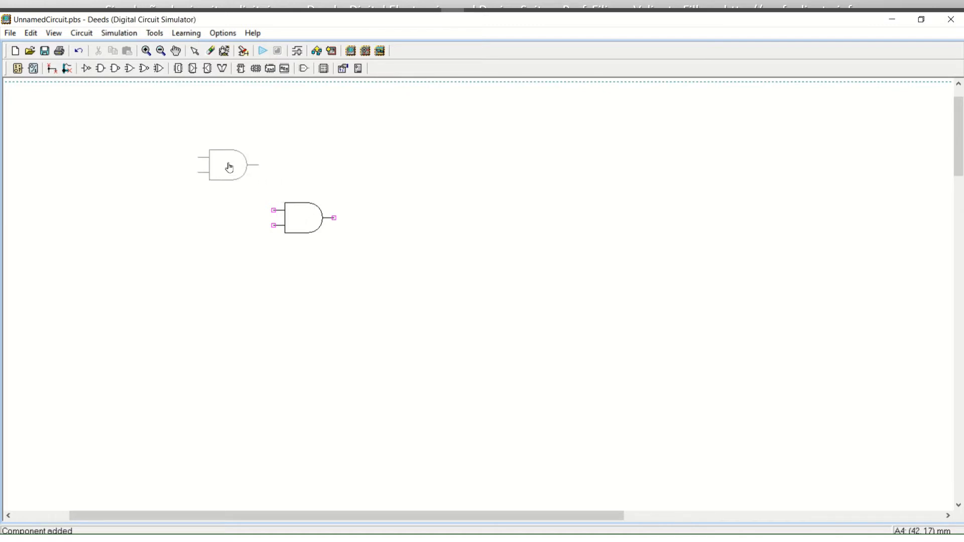
click(229, 167)
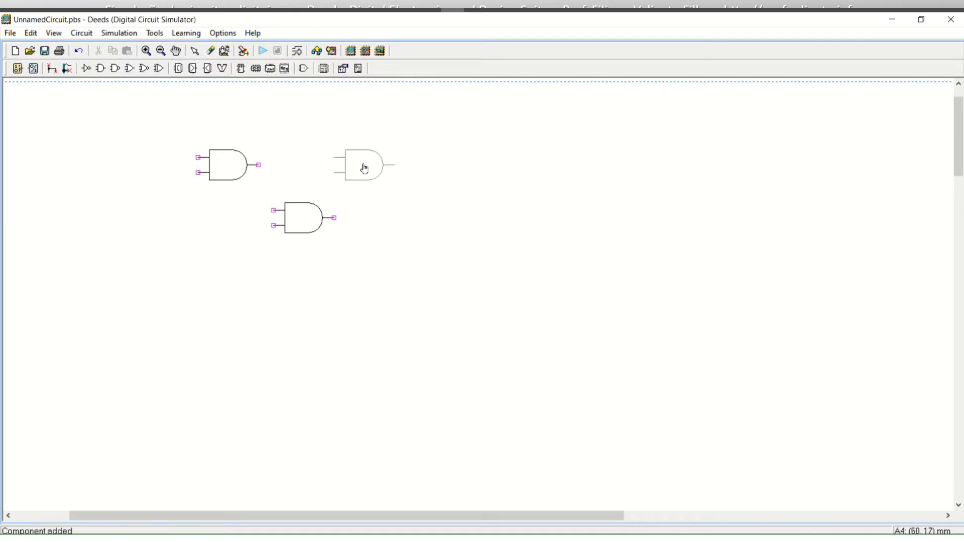
click(364, 168)
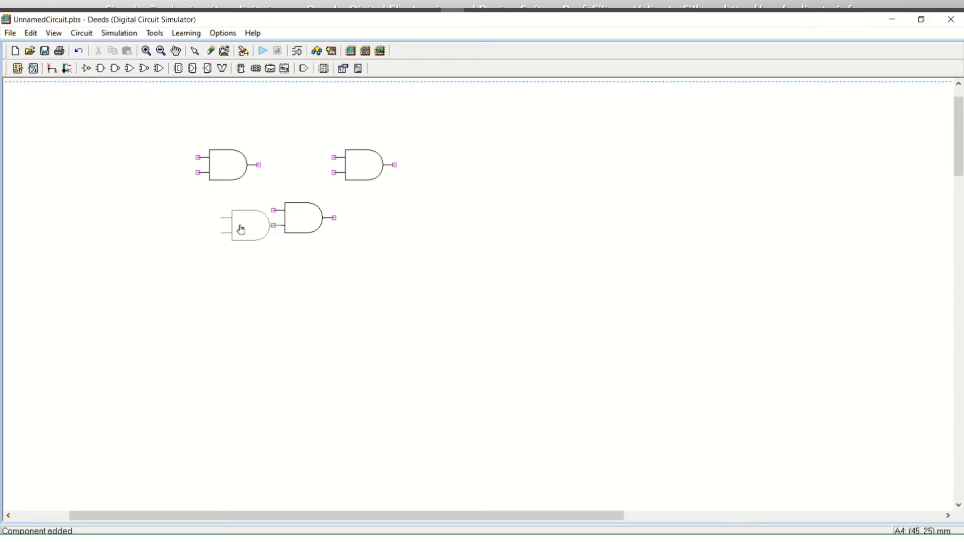
Step: Rotate the fourth, still unplaced 2-input AND gate until its inputs face up and its output points down
right_click(209, 235)
right_click(210, 235)
right_click(210, 235)
right_click(210, 235)
right_click(210, 234)
right_click(209, 235)
right_click(210, 235)
right_click(210, 234)
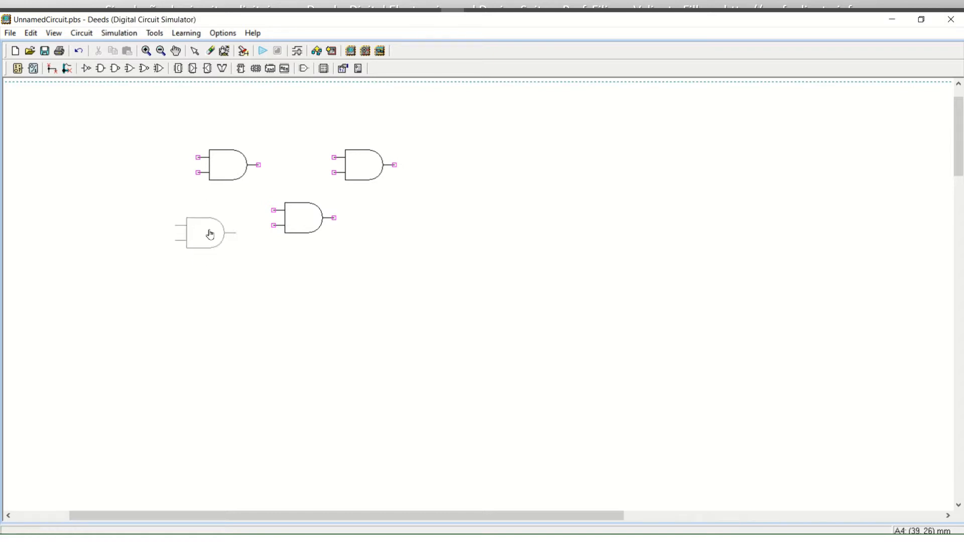
right_click(210, 234)
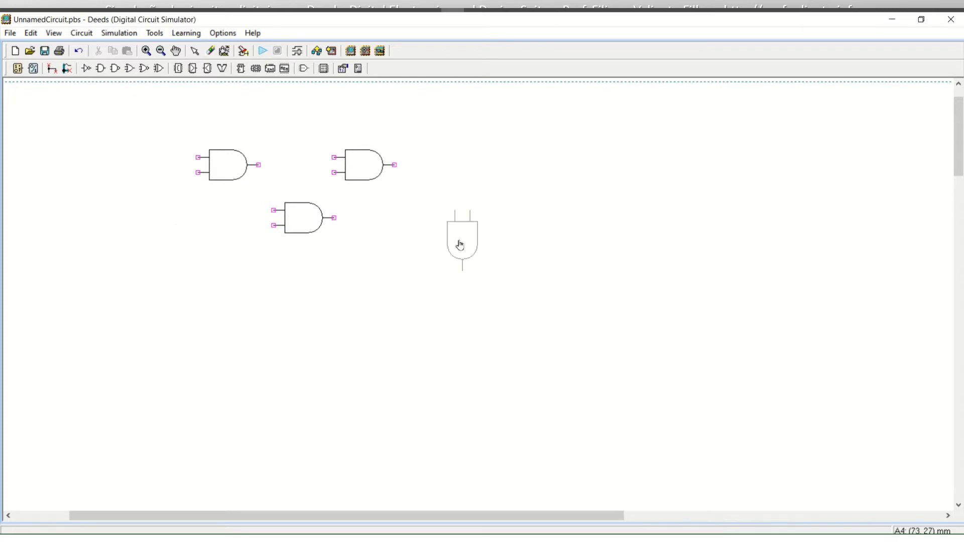
Step: Place the downward-facing 2-input AND gate to the lower right of the other gates and end gate placement
click(413, 233)
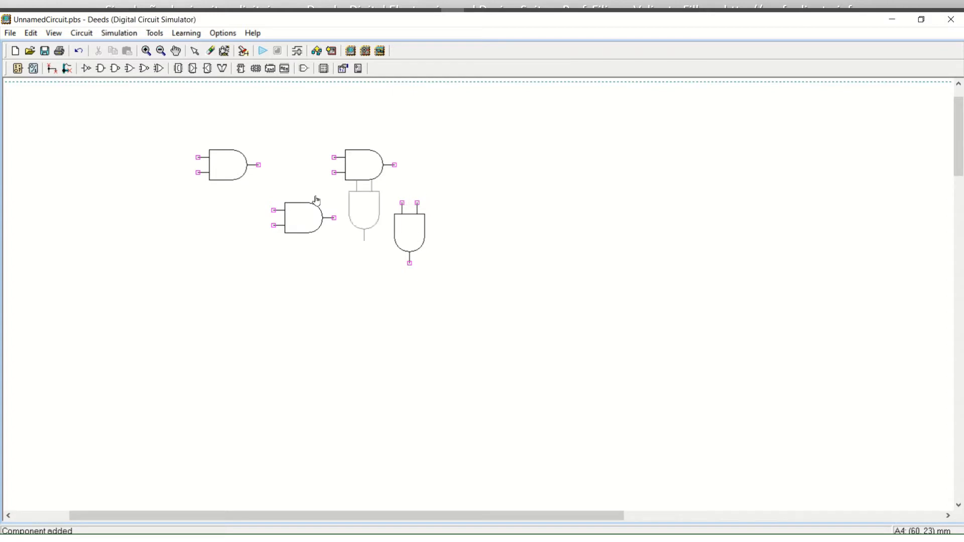
key(Escape)
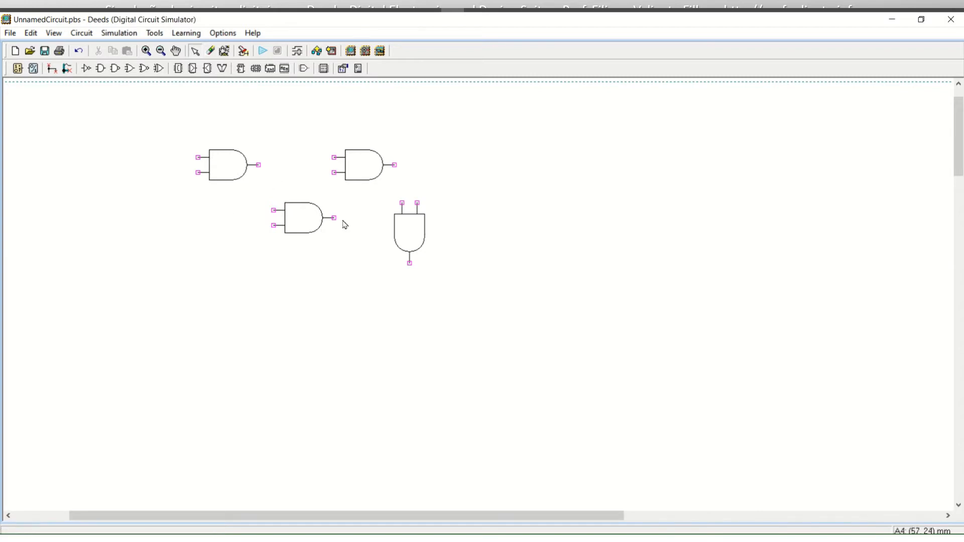
Step: Delete the two AND gates in the upper row and the rotated one, keeping only the lower horizontal gate
click(225, 163)
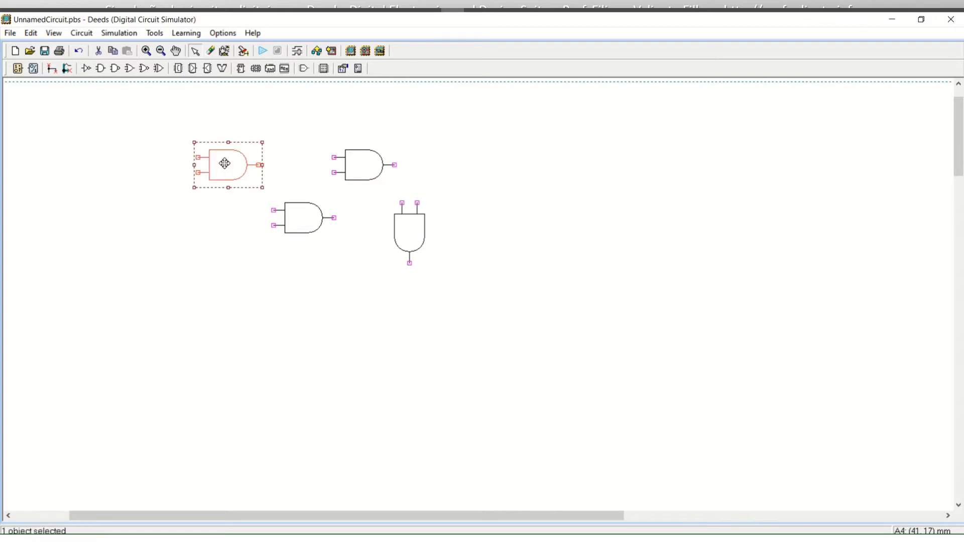
key(Delete)
click(355, 158)
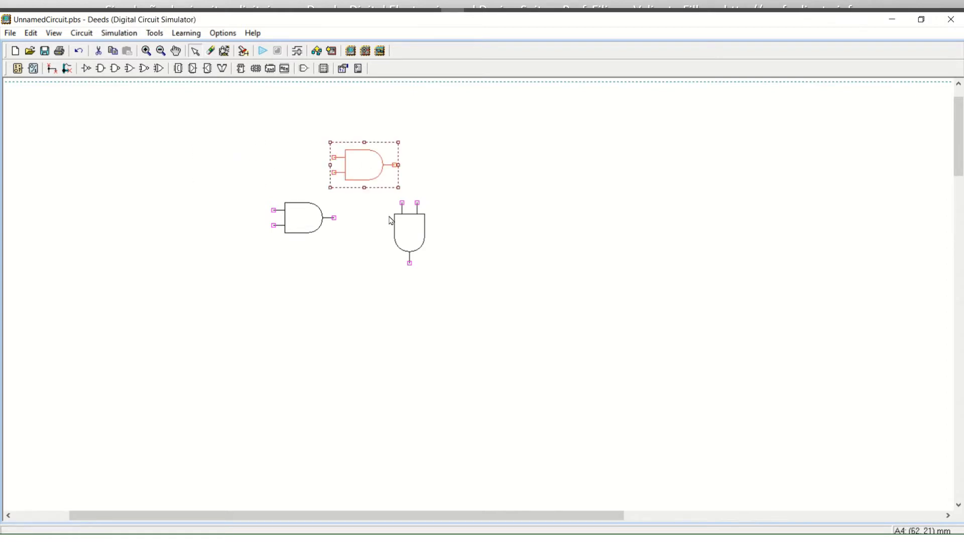
key(Delete)
click(412, 231)
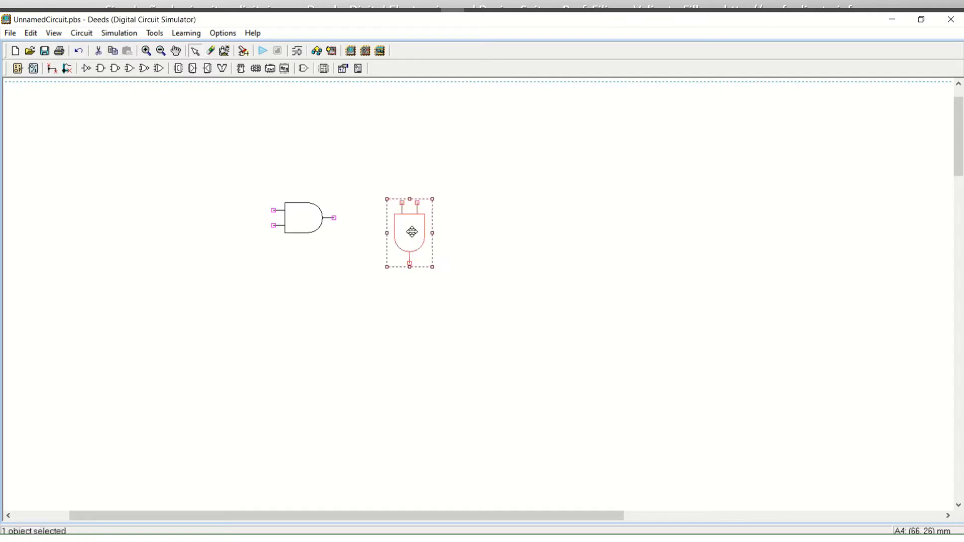
key(Delete)
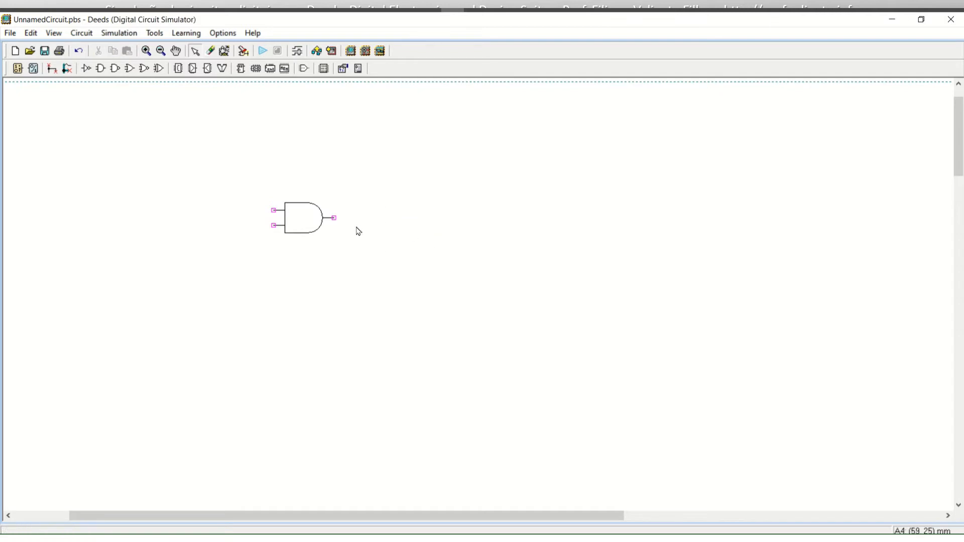
Step: Try zooming in and out on the remaining AND gate and panning the drawing
scroll(307, 218, up, 1)
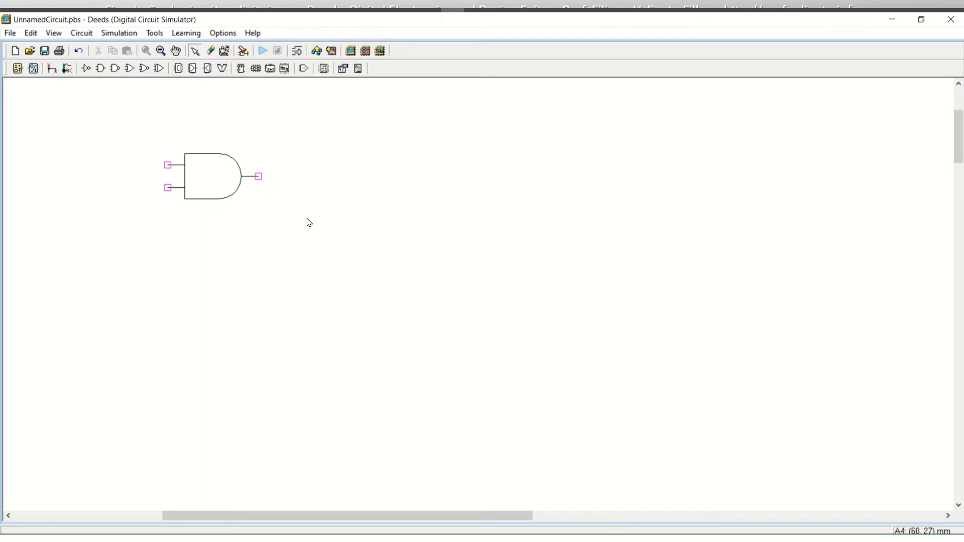
click(161, 51)
click(198, 162)
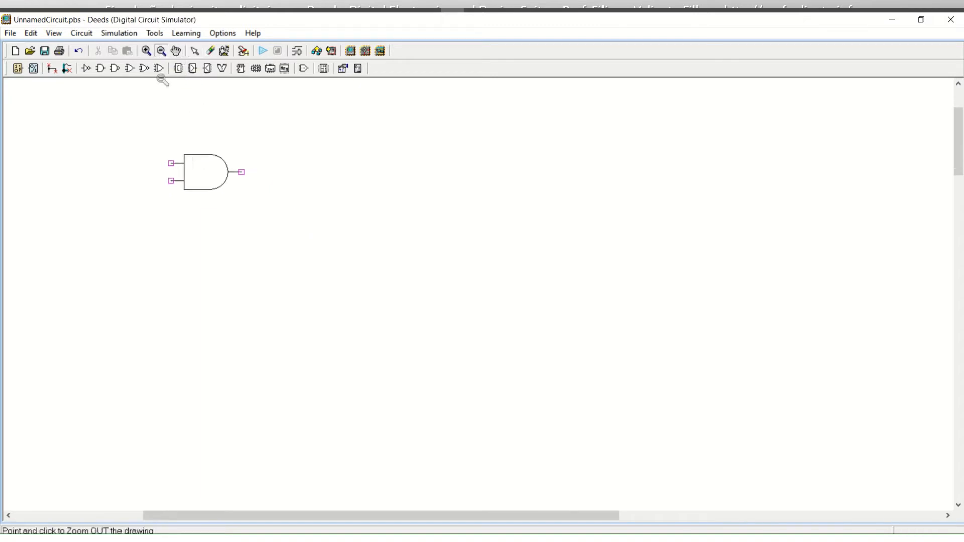
click(146, 51)
click(199, 179)
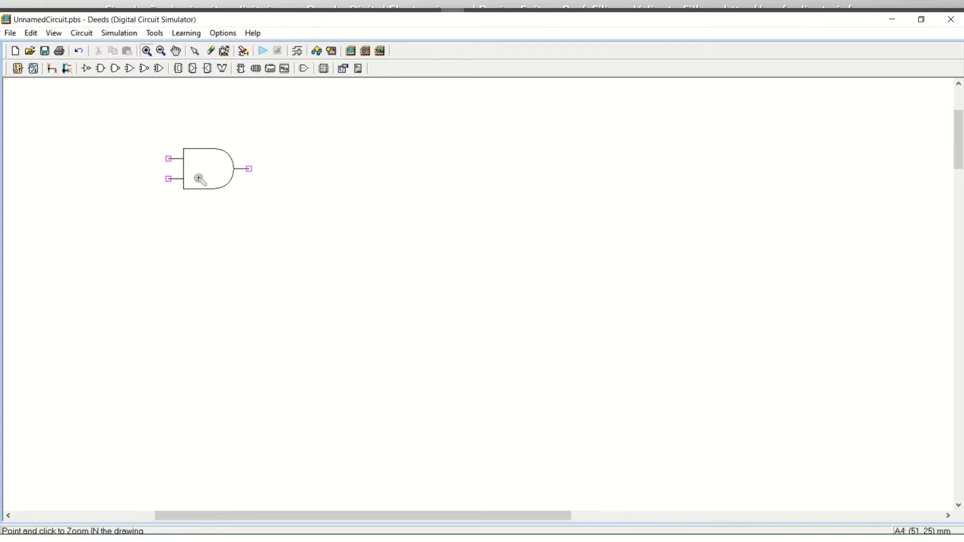
click(199, 180)
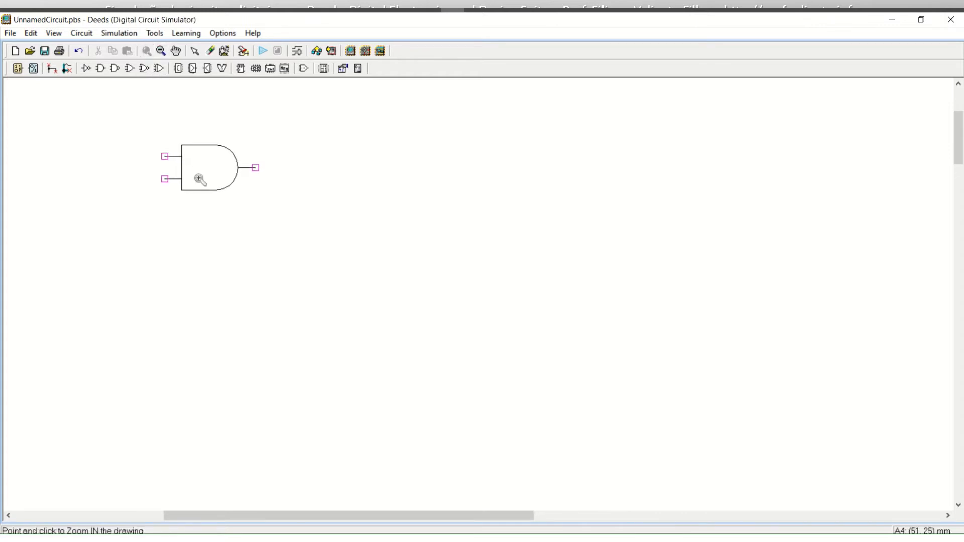
click(176, 51)
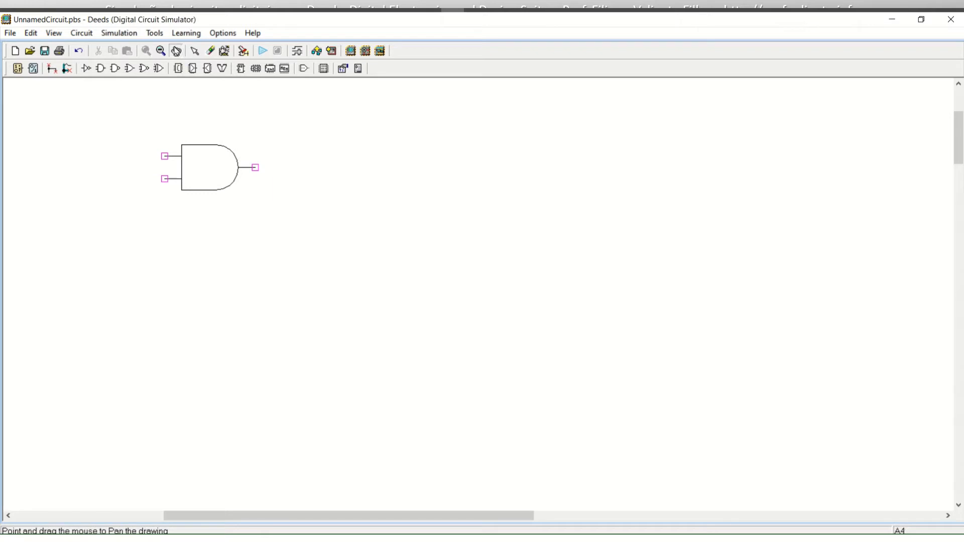
mouse_move(170, 144)
mouse_down()
mouse_move(359, 248)
mouse_move(234, 205)
mouse_move(400, 202)
mouse_move(331, 192)
mouse_move(228, 226)
mouse_move(223, 257)
mouse_move(228, 245)
mouse_up()
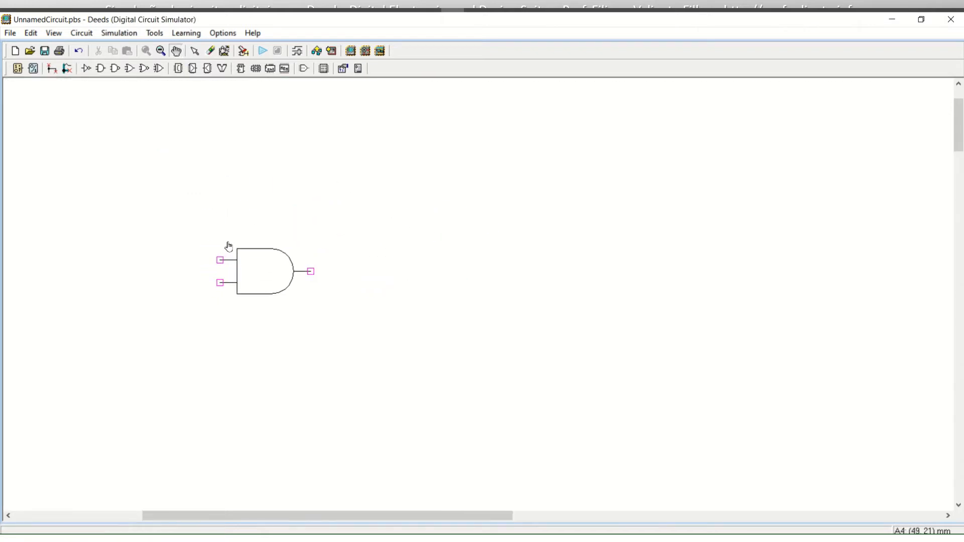
Step: Try the selection tool and the change-properties tool on the AND gate
click(195, 53)
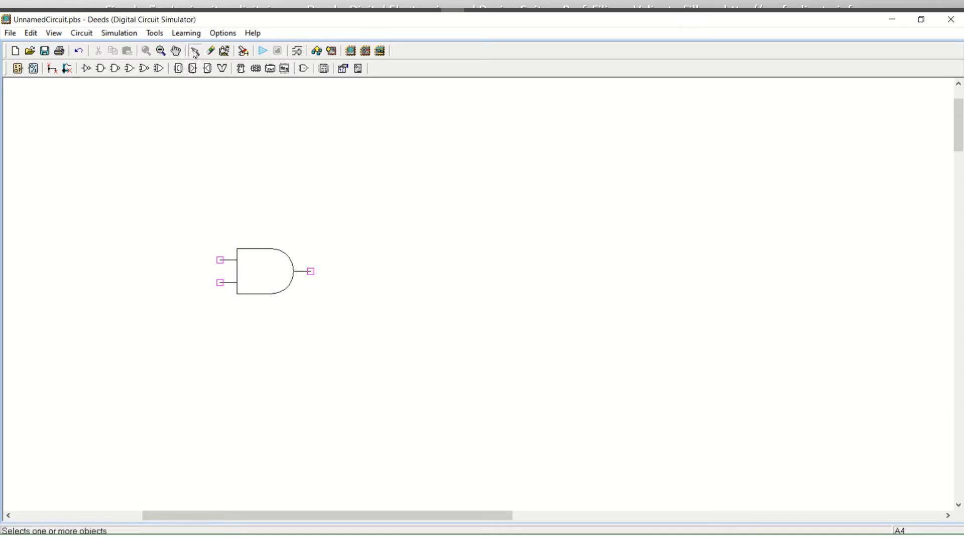
click(268, 259)
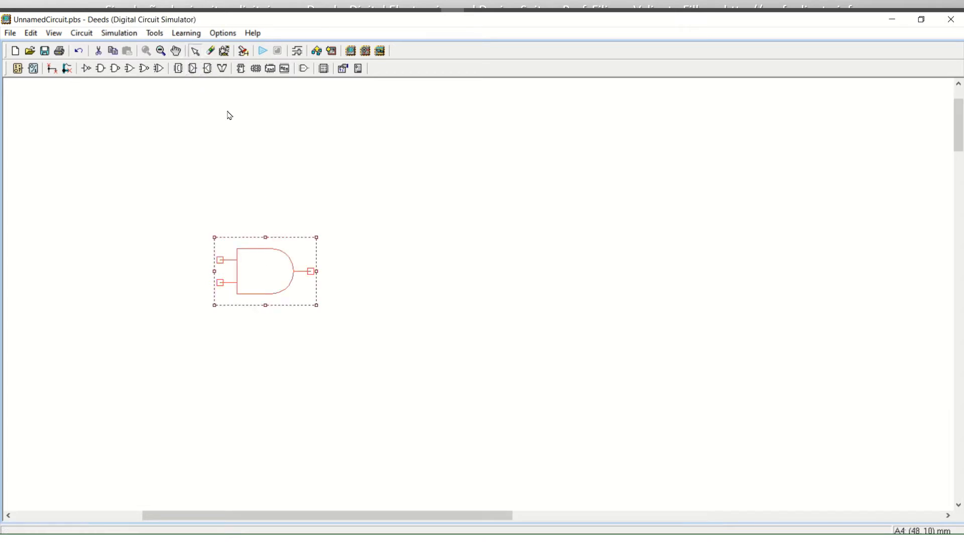
click(226, 56)
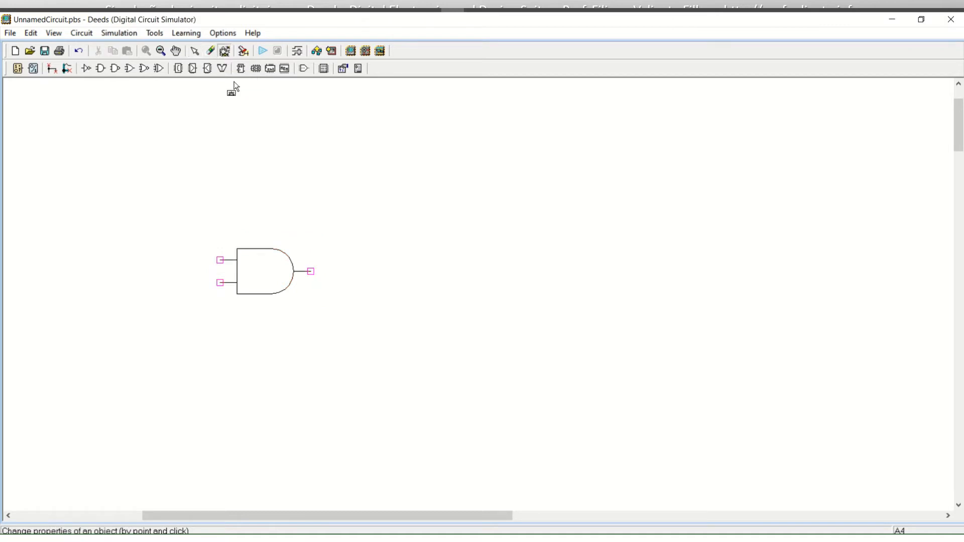
click(282, 283)
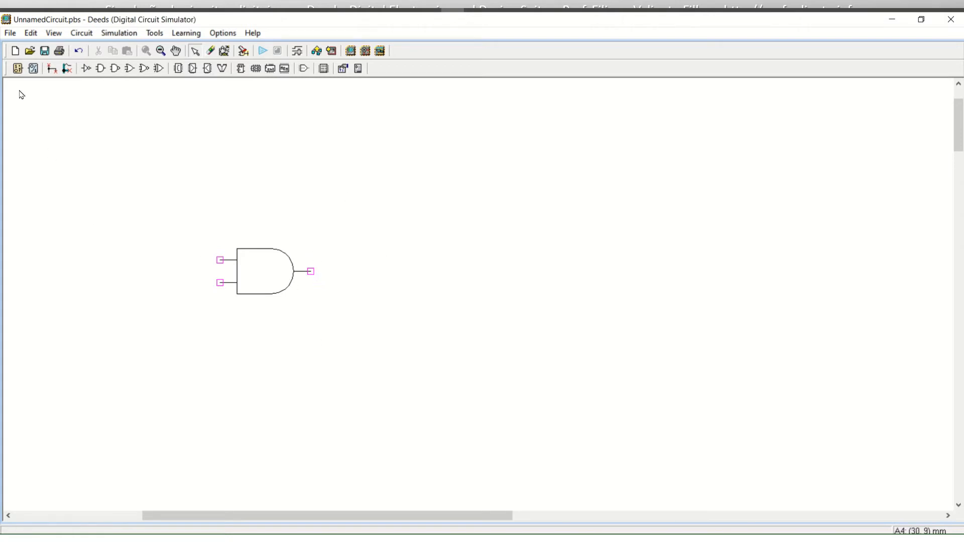
Step: Place a High Level (Logic '1') constant above and left of the AND gate, rotated so its pin points down
click(14, 75)
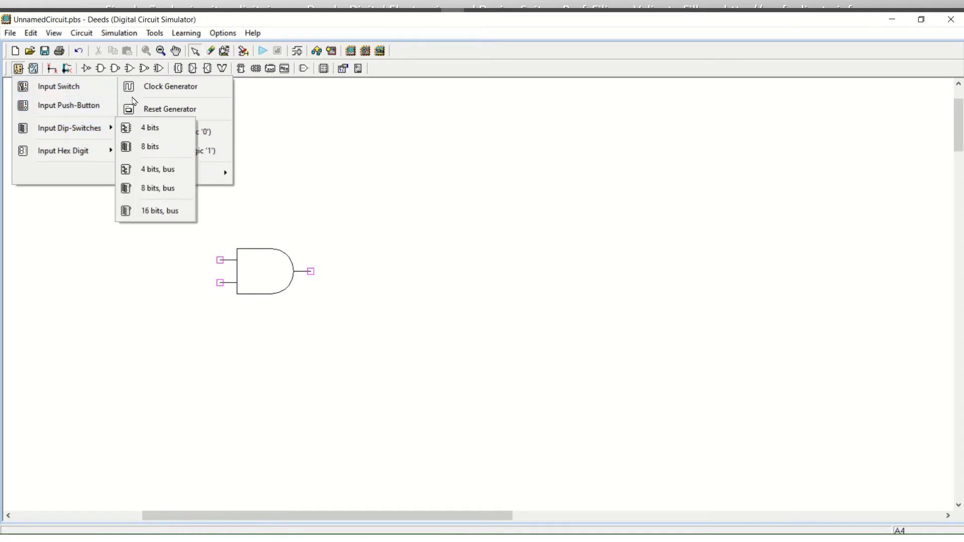
mouse_move(59, 156)
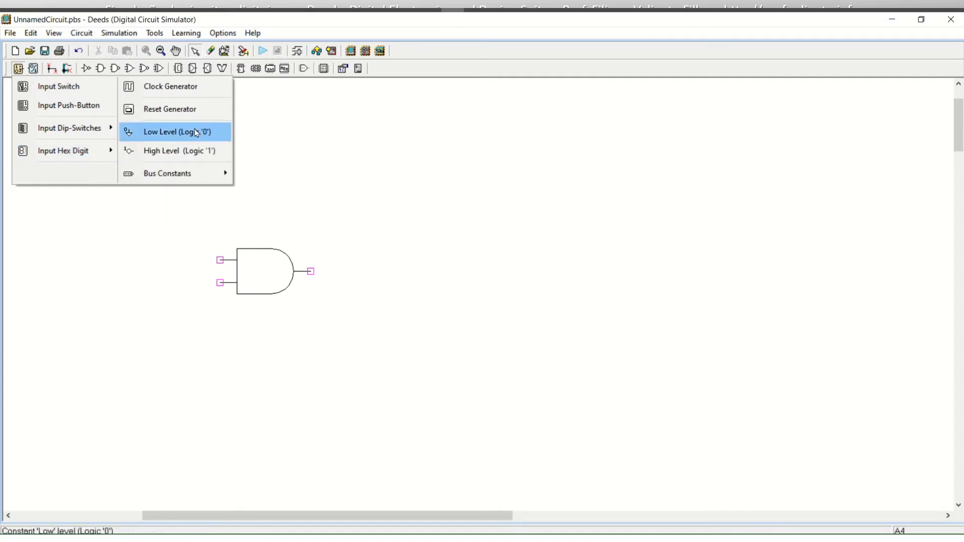
click(193, 150)
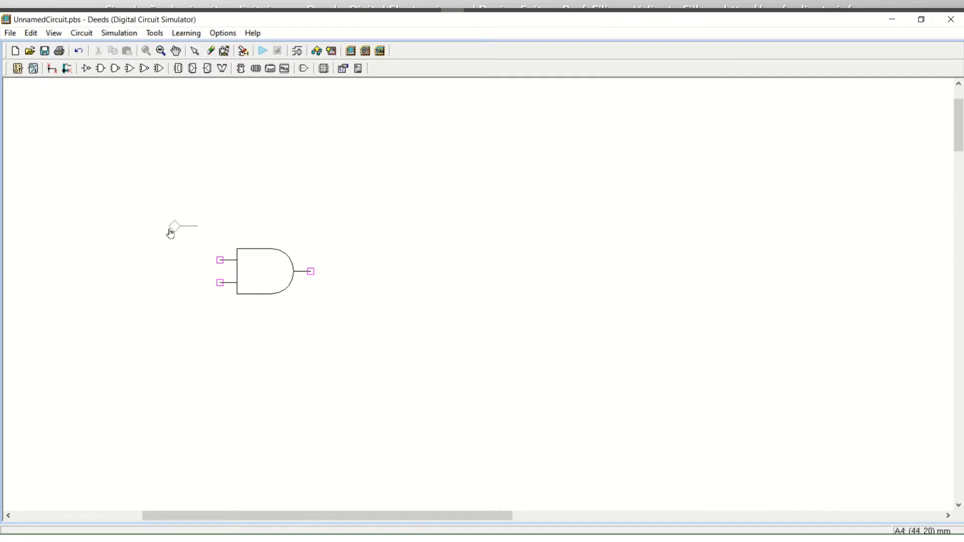
right_click(171, 232)
click(182, 233)
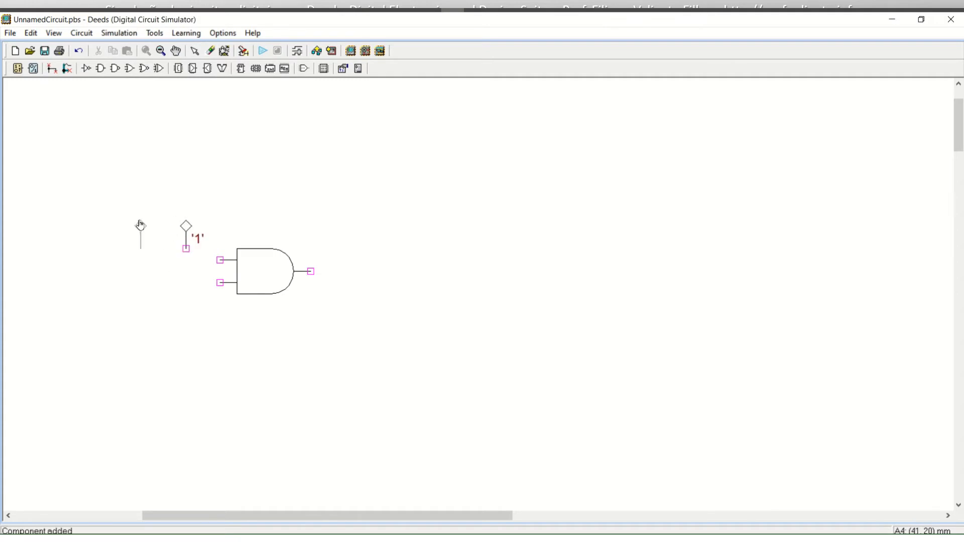
Step: Place an Input Push-Button in line with the AND gate's lower input, leaving a small gap for a wire
click(17, 71)
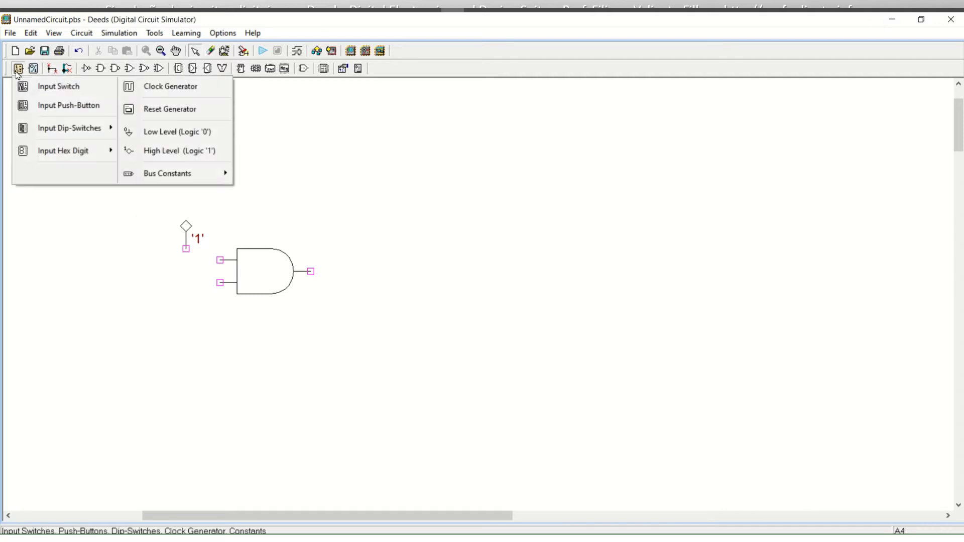
click(46, 106)
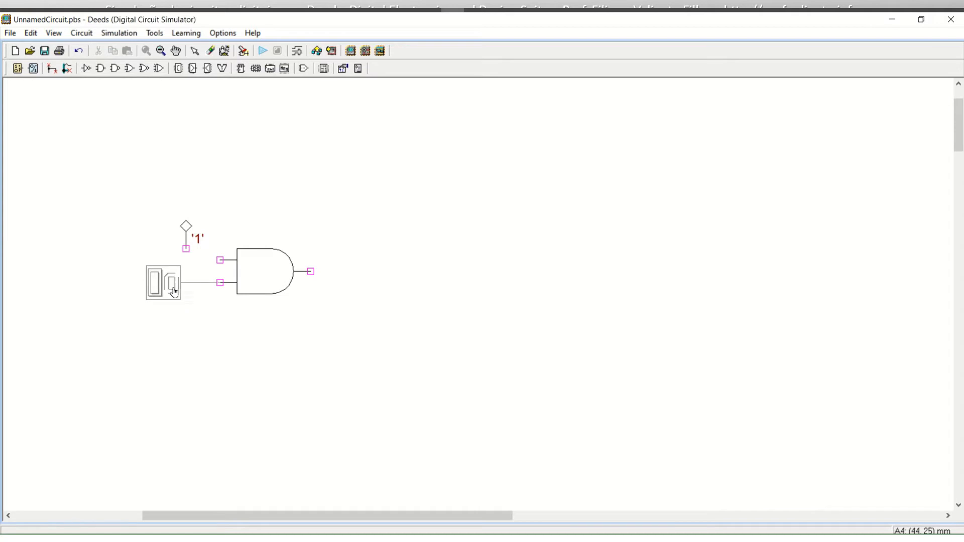
click(174, 292)
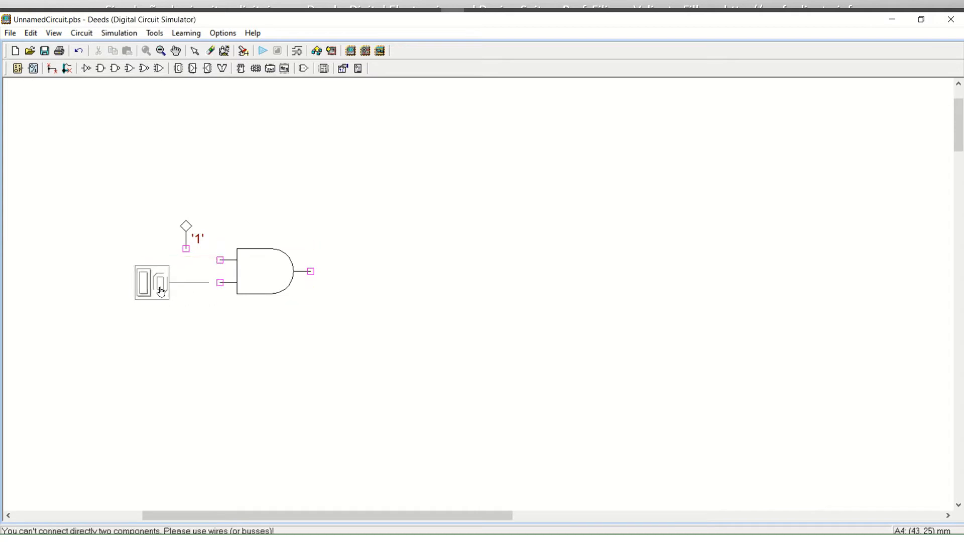
click(175, 292)
click(167, 290)
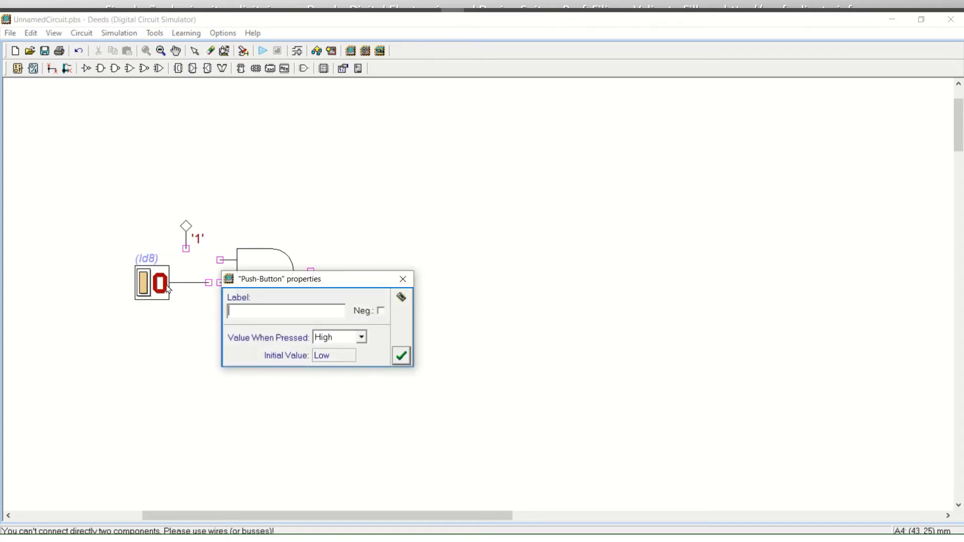
Step: Label the push-button "botao 1" with High as its value when pressed, and end push-button placement
text(botao 1)
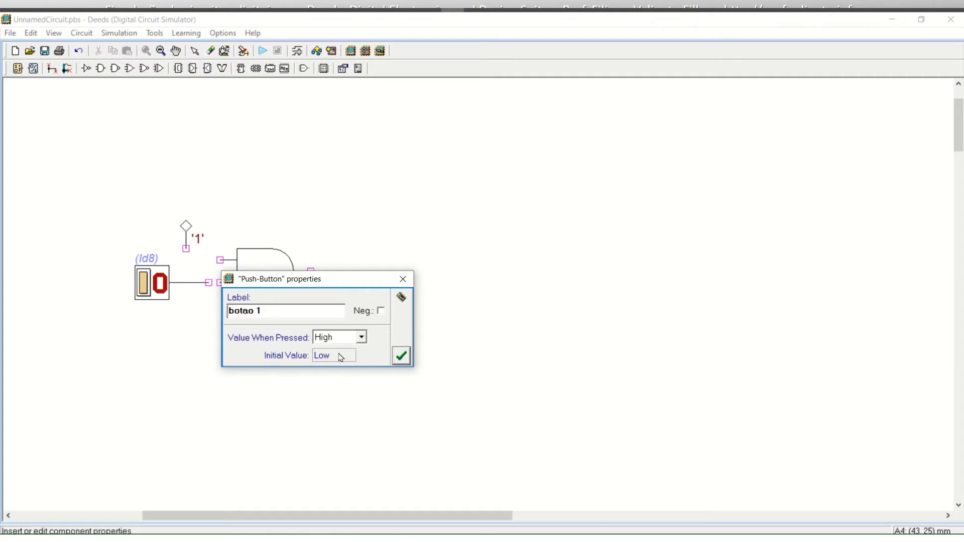
click(361, 337)
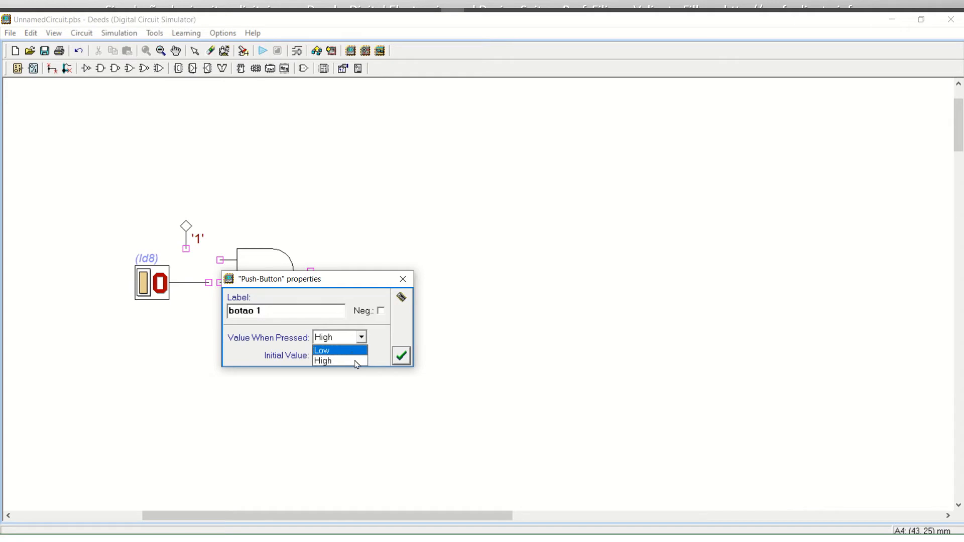
click(364, 360)
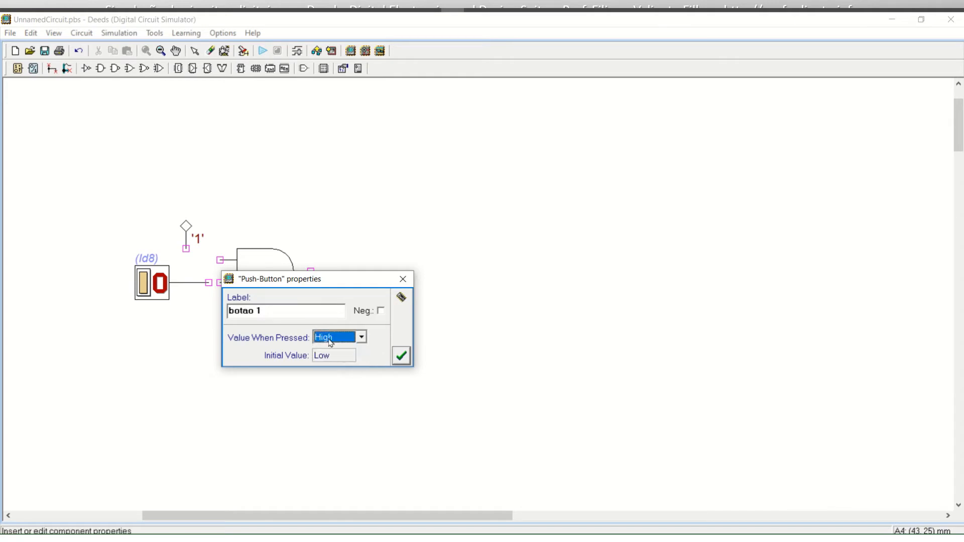
click(402, 356)
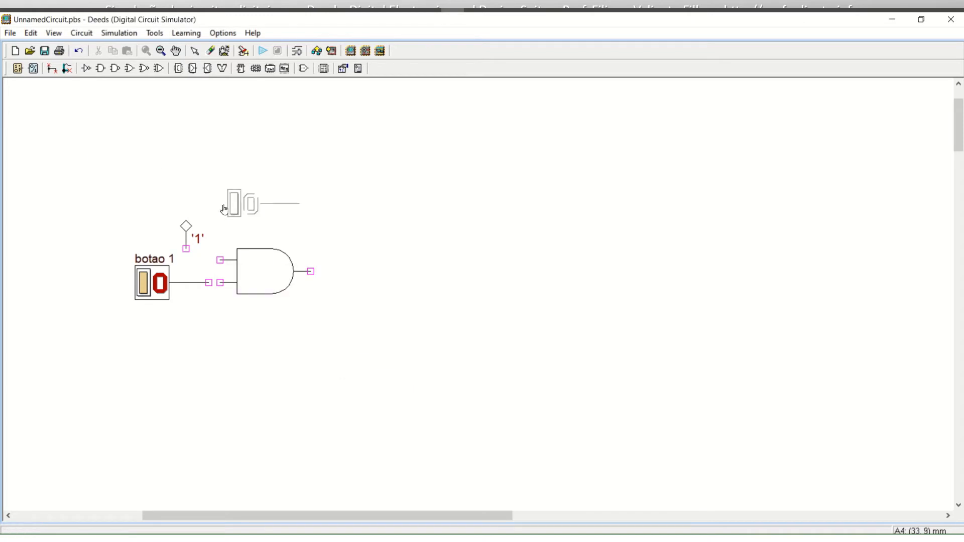
right_click(208, 205)
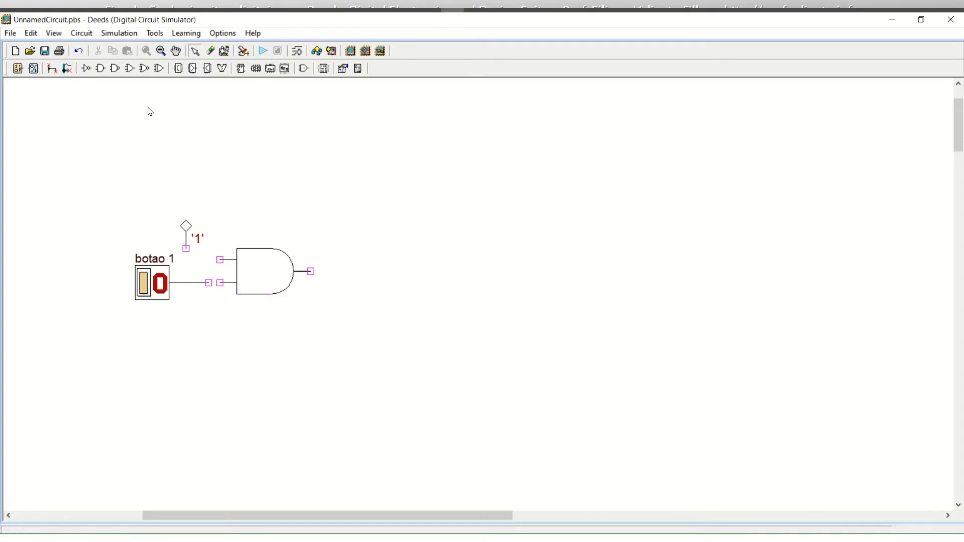
Step: Wire the Logic '1' constant and the push-button to the AND gate's inputs, and add a short wire at its output
click(49, 73)
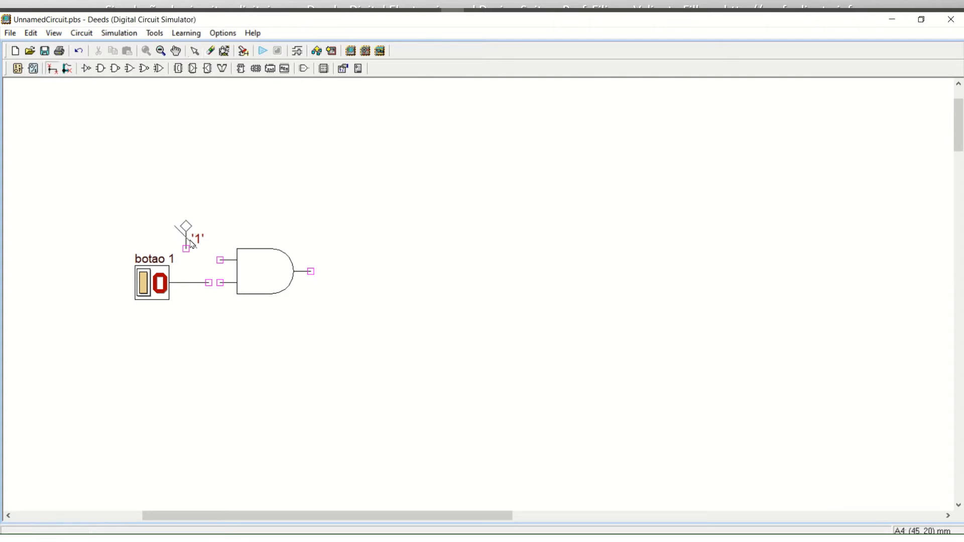
drag(219, 260, 186, 248)
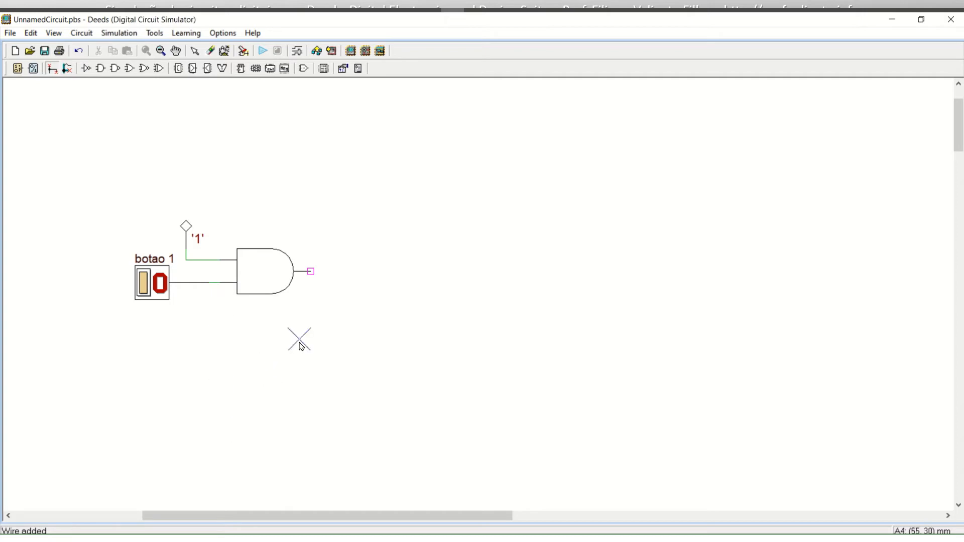
drag(313, 271, 332, 273)
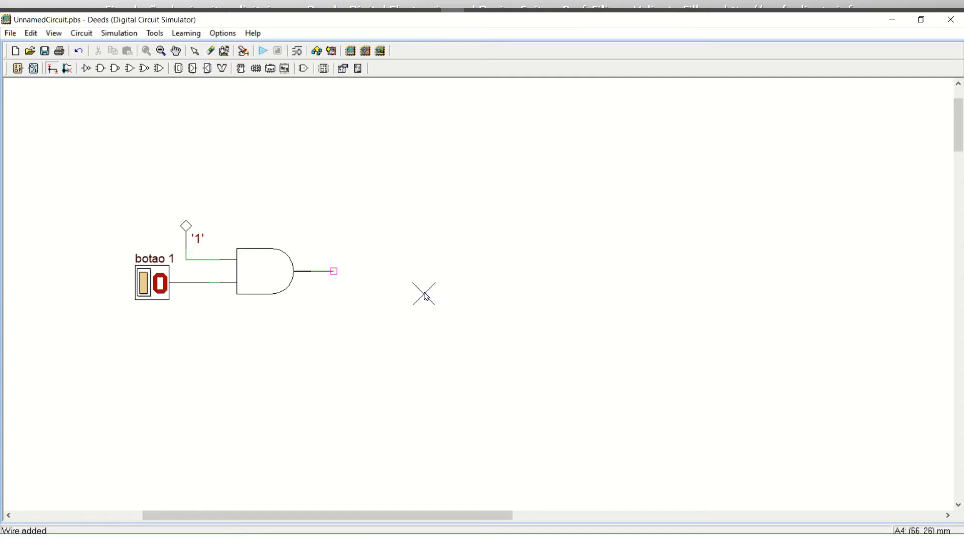
Step: Place a one-bit Output at the end of the AND gate's output wire and label it "saida"
click(33, 74)
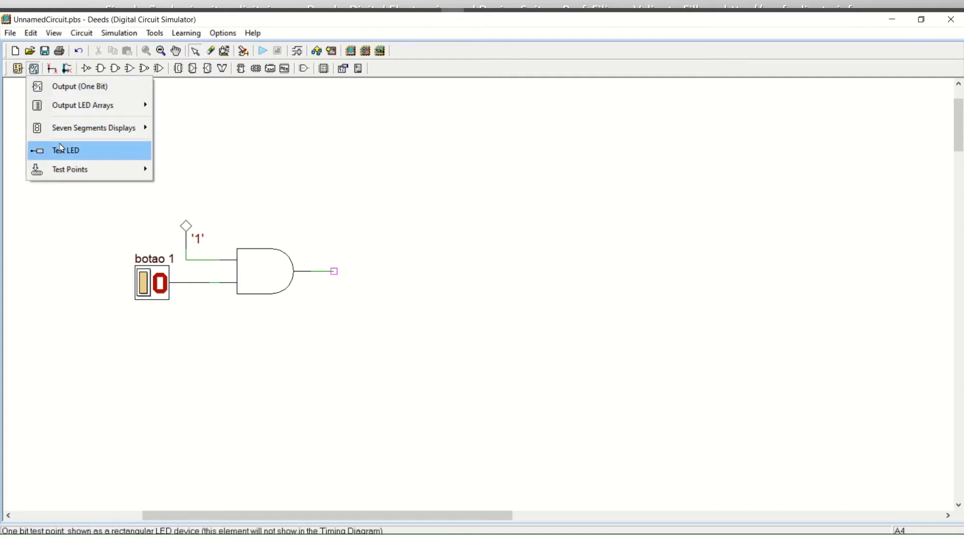
click(78, 95)
click(370, 275)
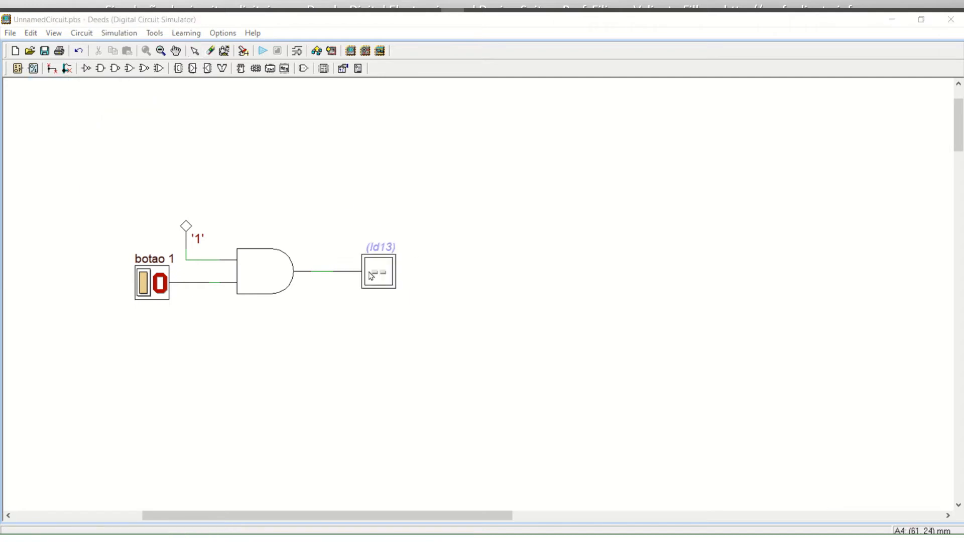
text(saida)
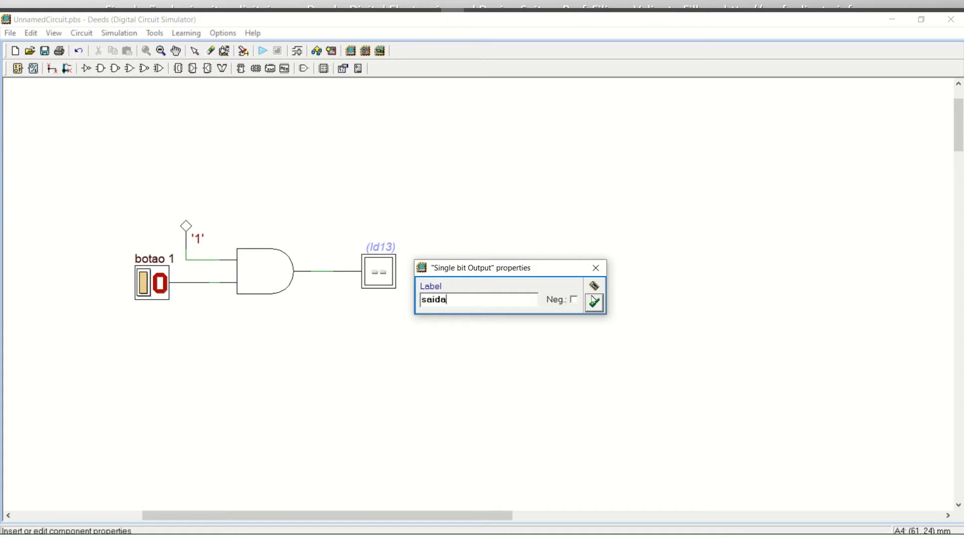
click(594, 301)
Step: Place a Test LED above the wire between the AND gate and the output, rotated so its pin points down
click(34, 69)
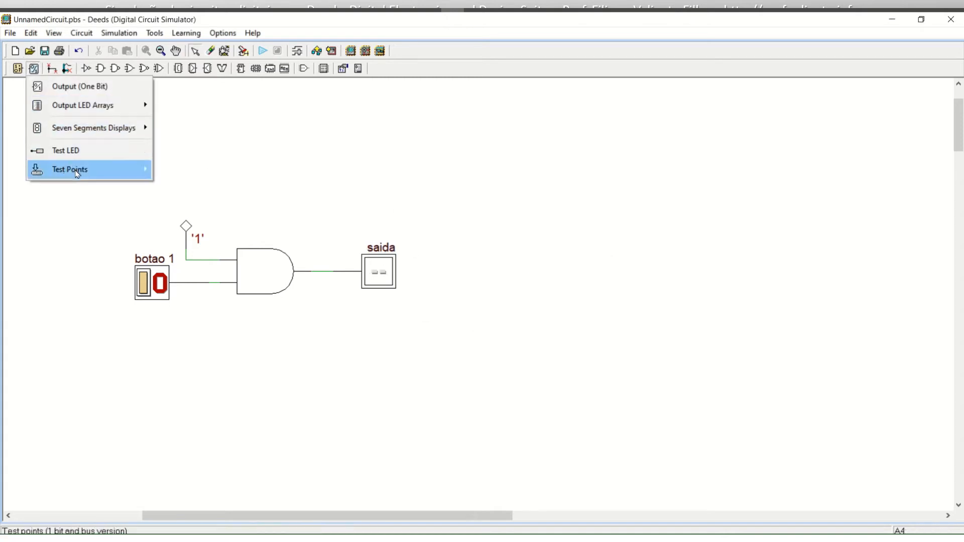
mouse_move(77, 173)
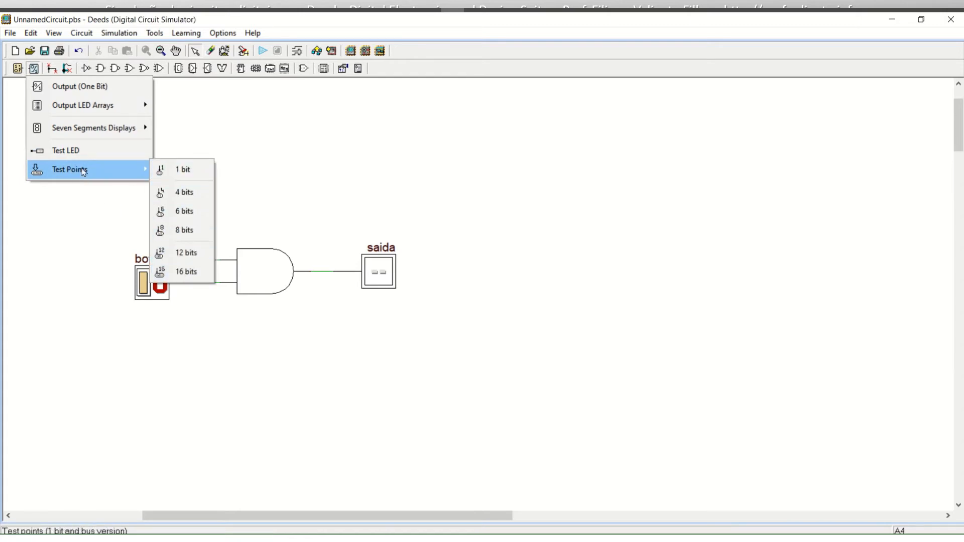
click(78, 151)
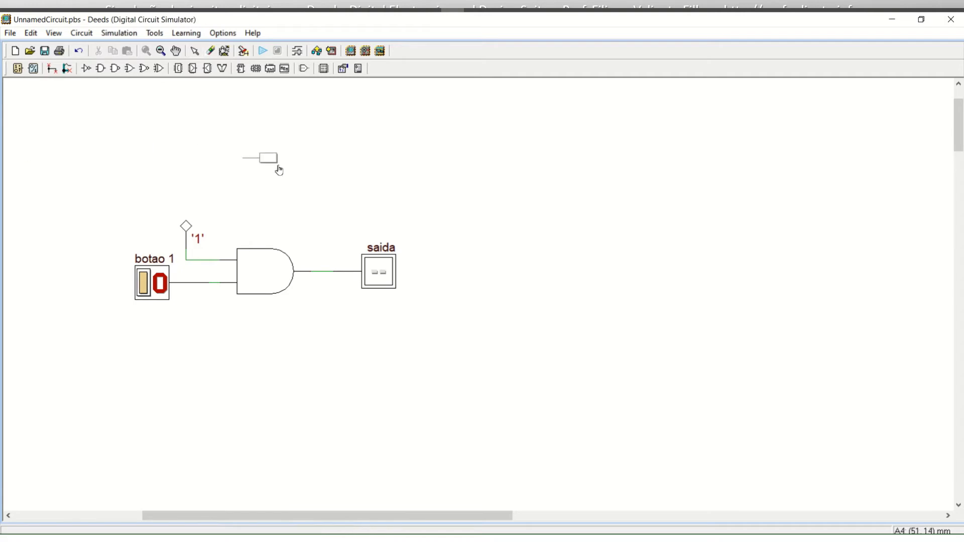
right_click(332, 242)
right_click(332, 240)
right_click(329, 237)
click(319, 237)
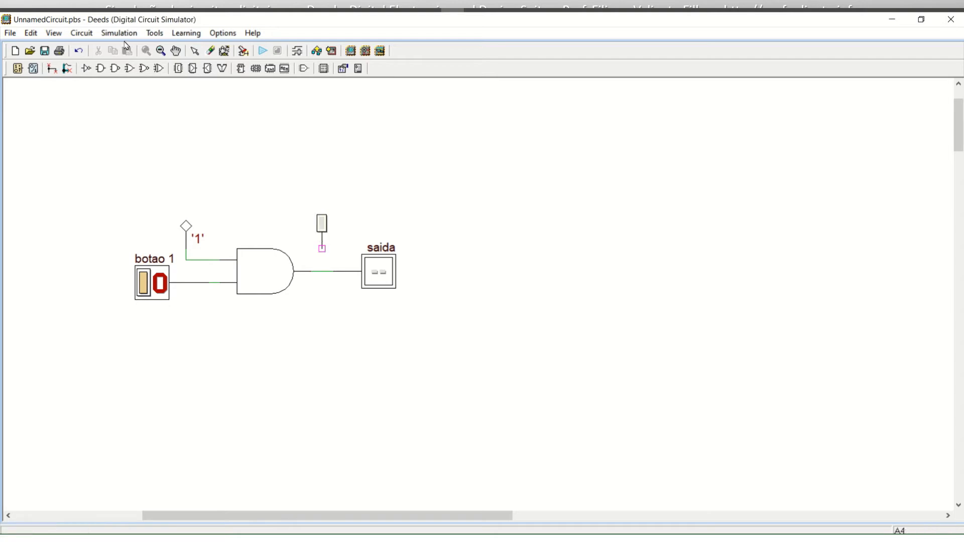
Step: Wire the Test LED's pin to the AND gate's output wire and save the circuit as teste.pbs
click(52, 68)
click(320, 252)
click(321, 271)
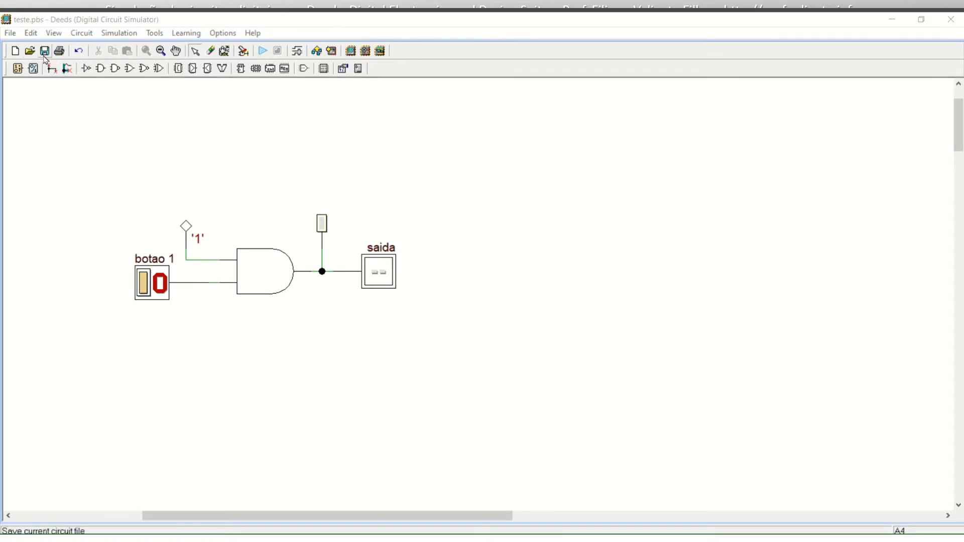
click(45, 52)
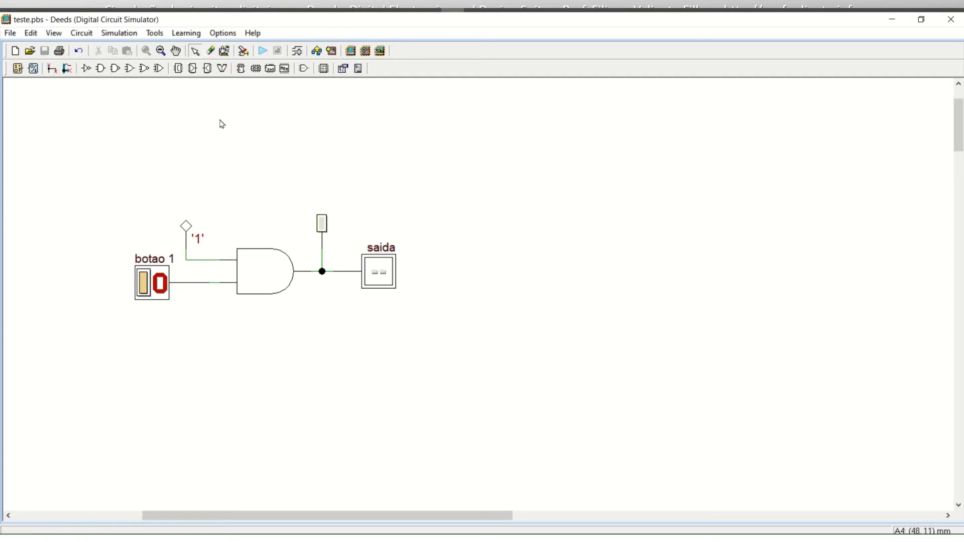
Step: Run the circuit animation, operate the "botao 1" push-button several times to test the LED and output, and stop the simulation
click(262, 51)
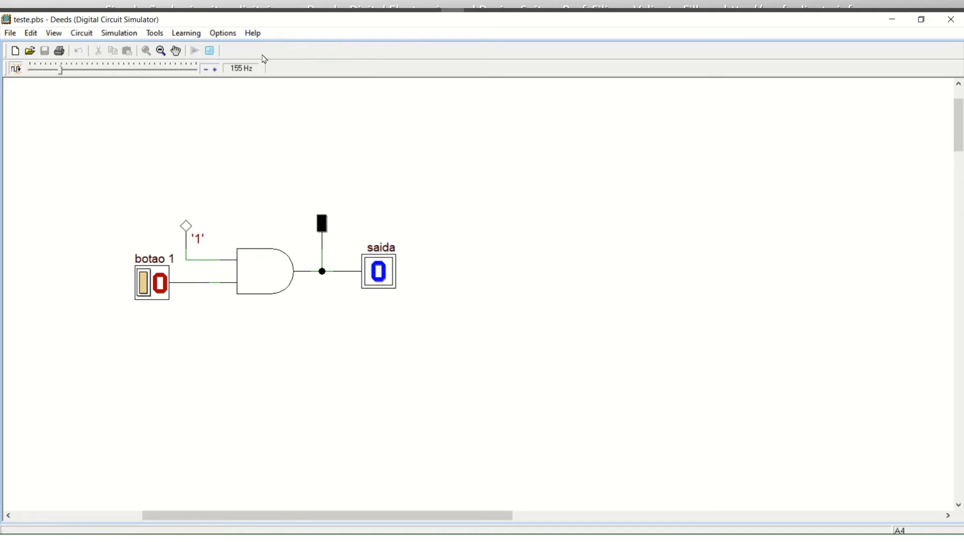
click(144, 289)
click(144, 289)
click(144, 289)
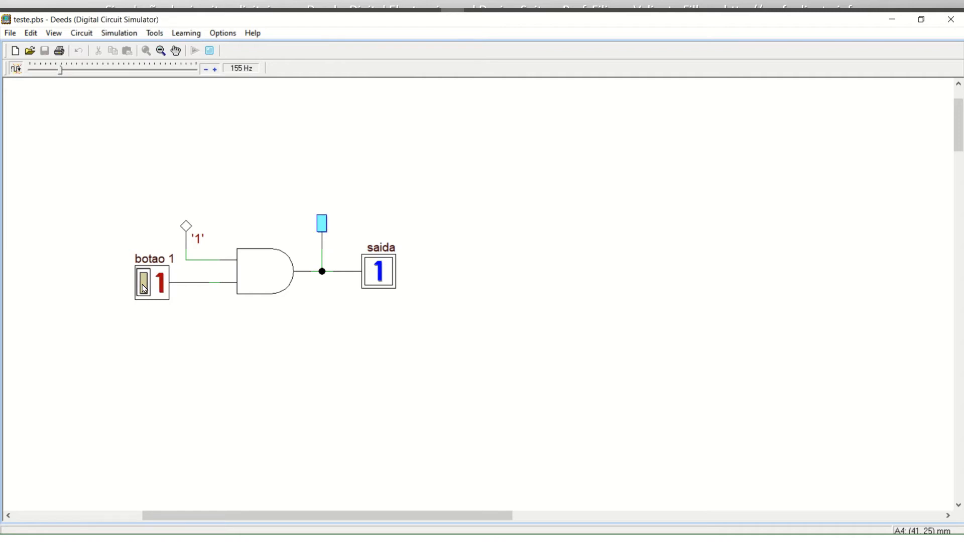
click(144, 289)
click(144, 289)
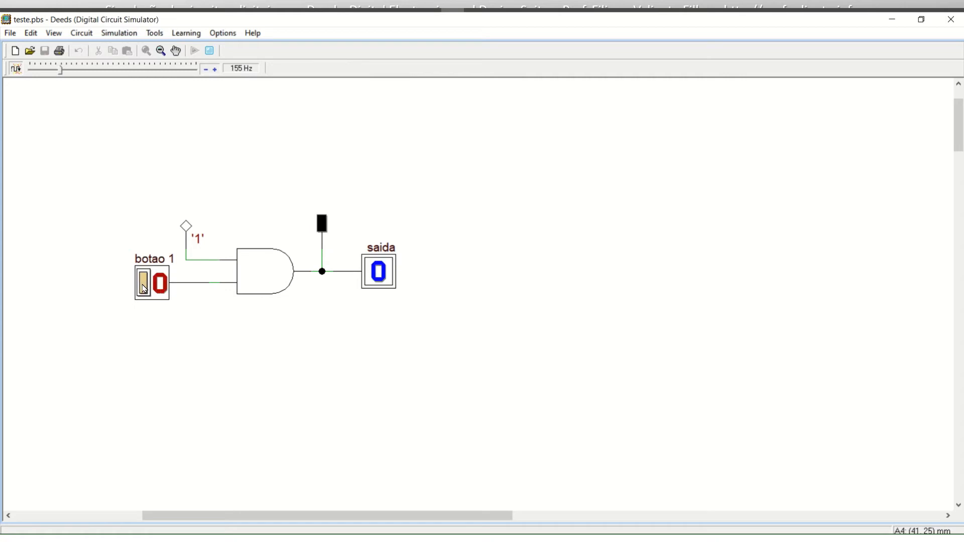
click(210, 51)
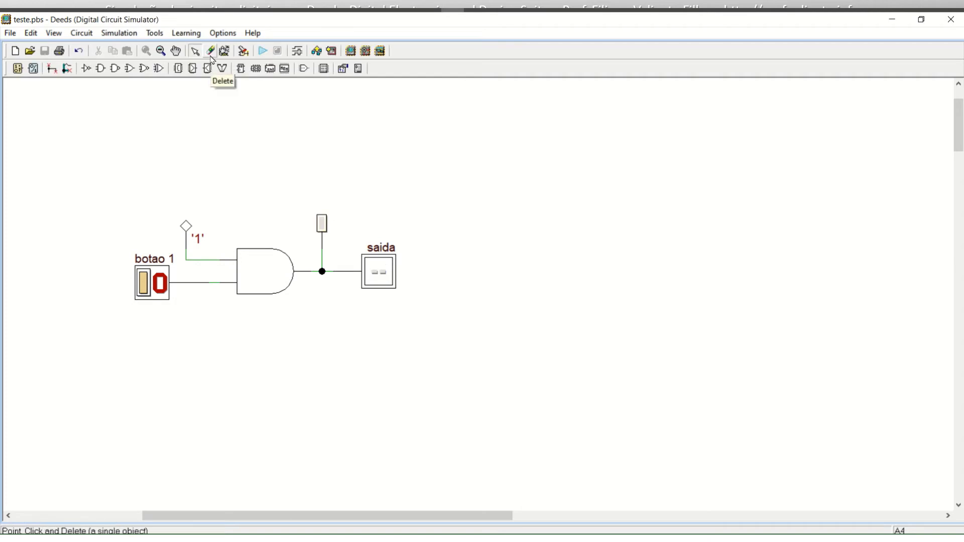
Step: Delete the "botao 1" push-button and place an Input Switch in the same spot, connected to the AND gate's lower input
click(149, 278)
key(Delete)
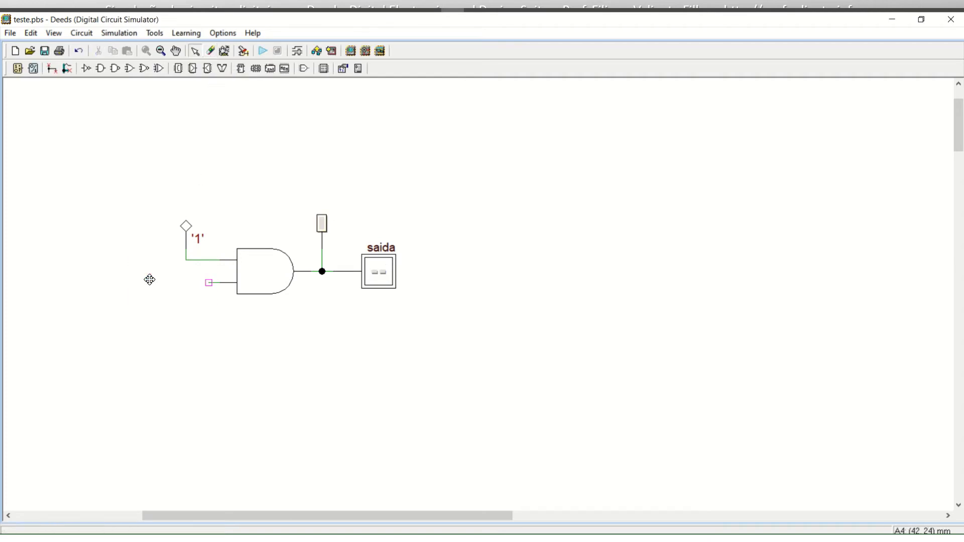
click(15, 68)
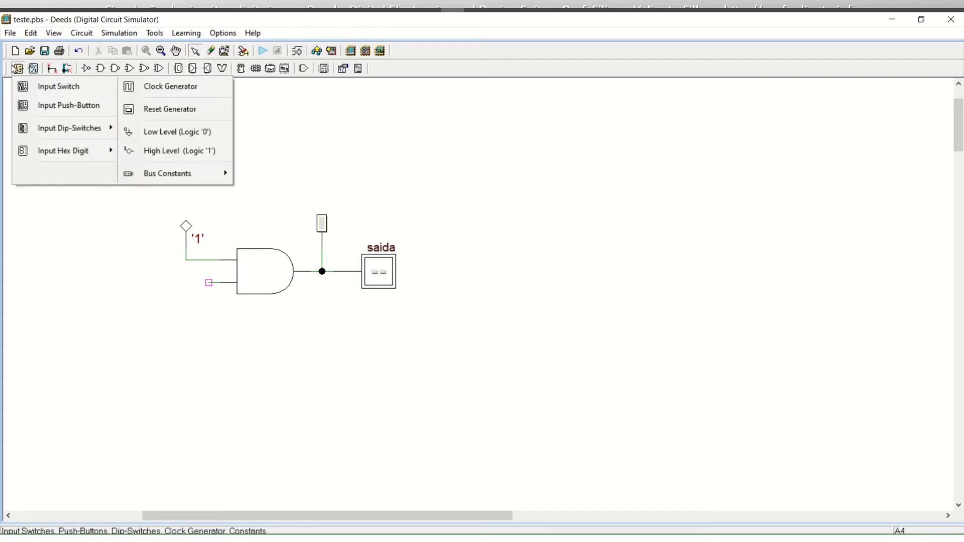
click(44, 95)
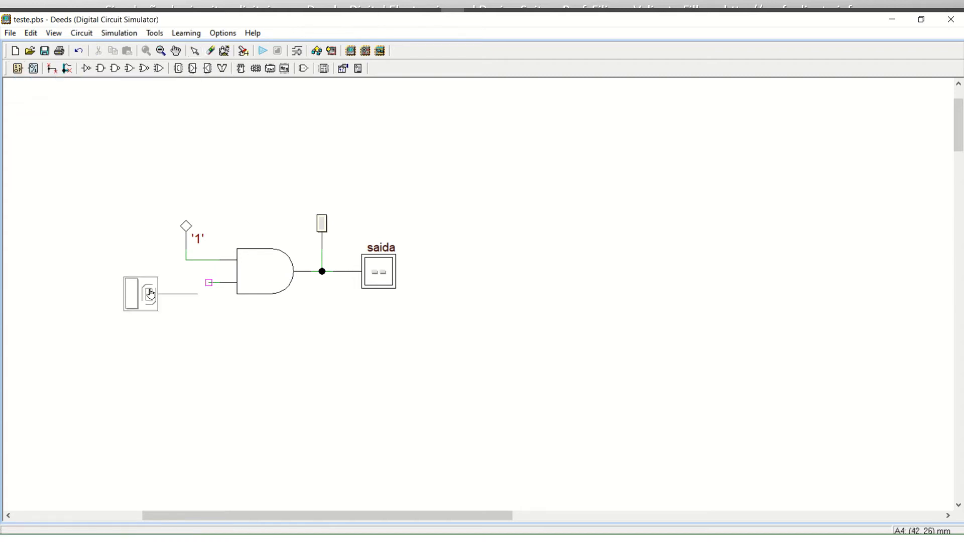
click(163, 290)
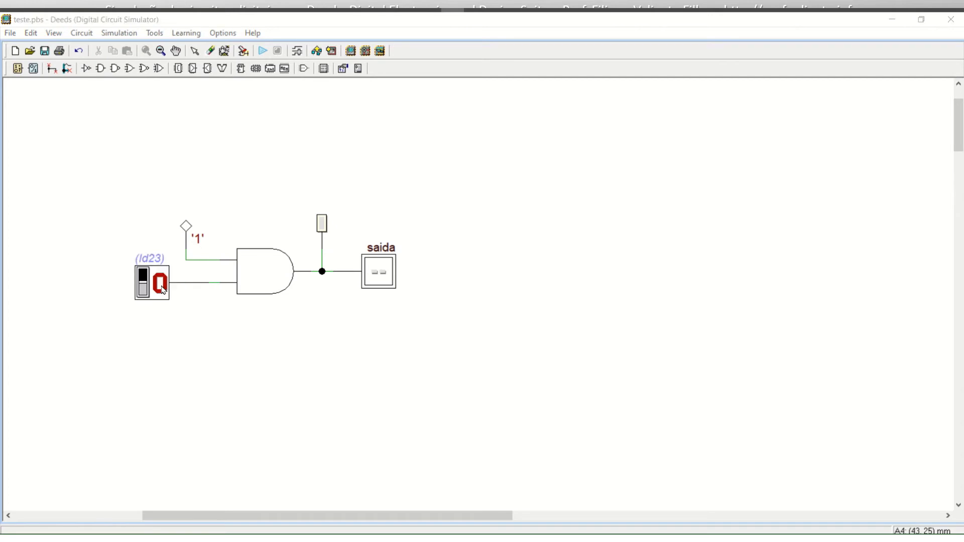
Step: Label the new input component "switch" and end switch placement
text(swit)
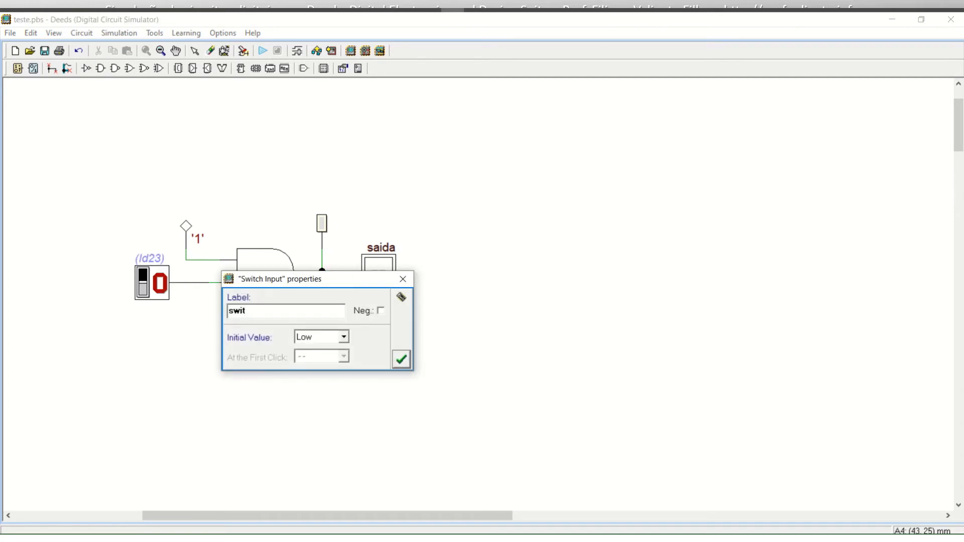
text(ch)
click(401, 358)
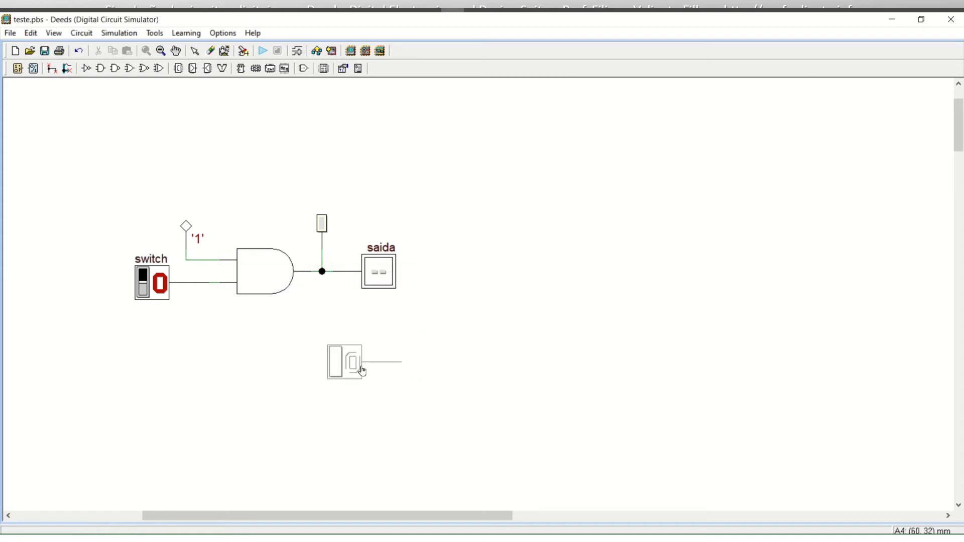
right_click(362, 370)
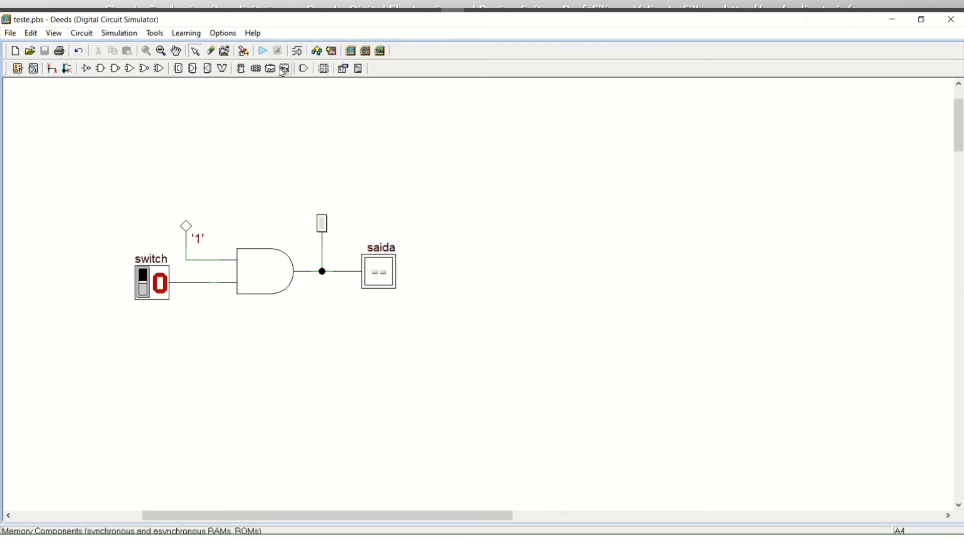
Step: Run the circuit animation, toggle the input switch between 0 and 1 several times, and stop the simulation
click(263, 53)
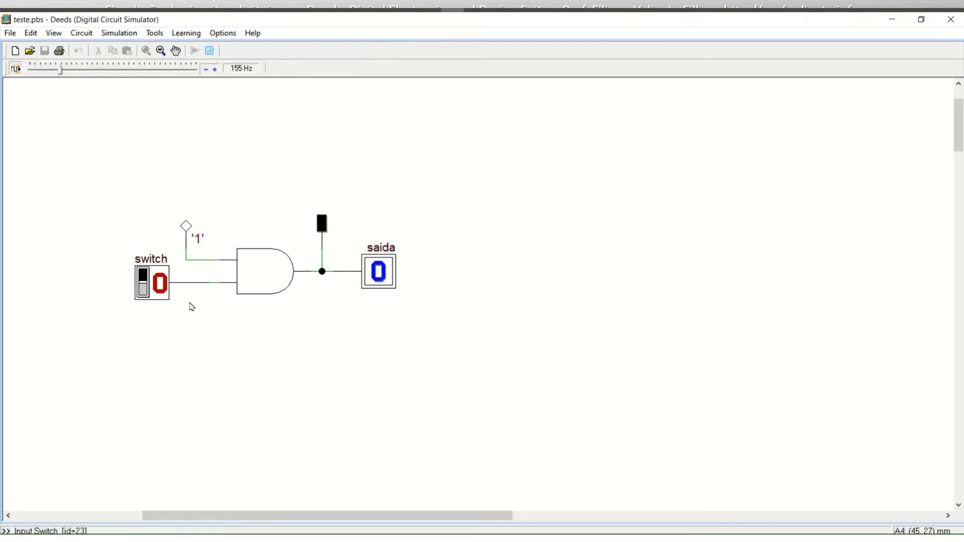
click(146, 280)
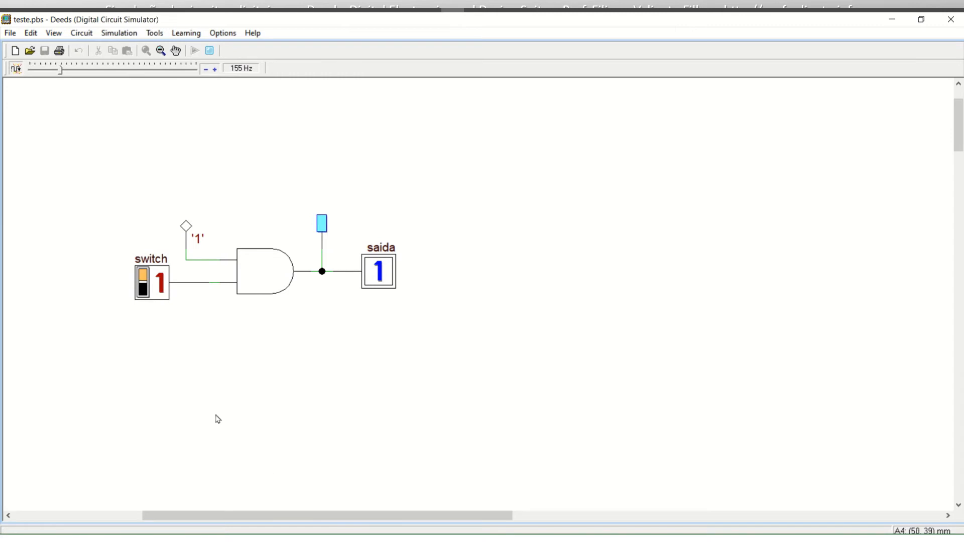
click(143, 290)
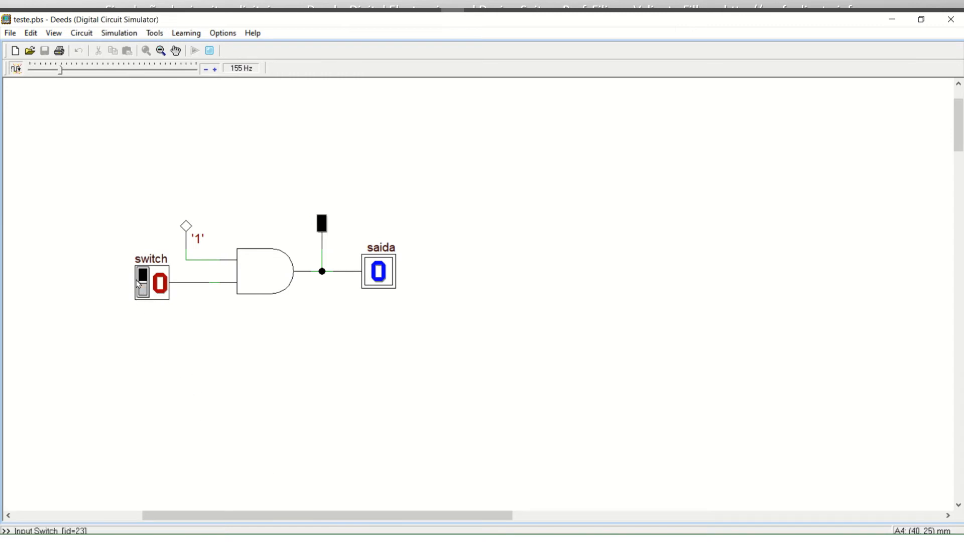
click(146, 296)
click(147, 295)
click(147, 295)
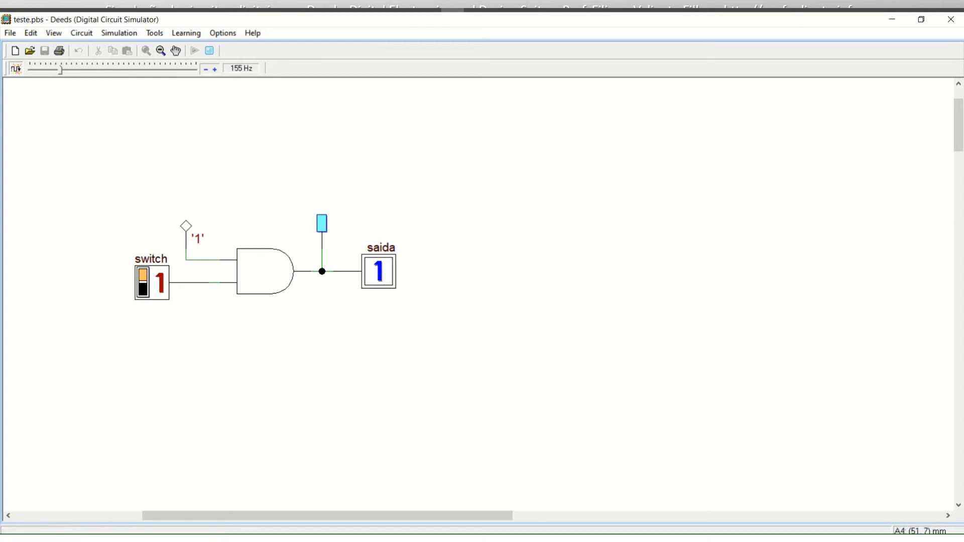
click(210, 51)
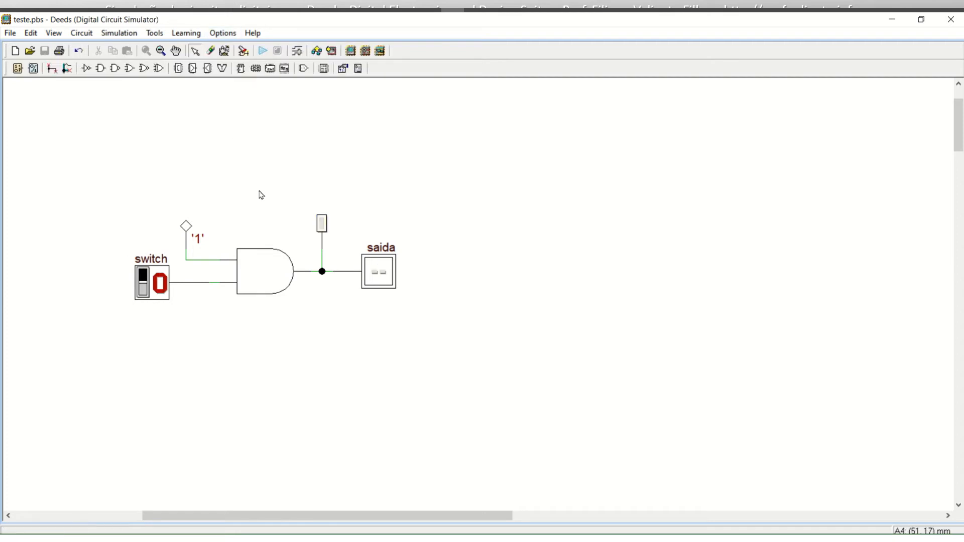
Step: Open the timing diagram and draw edges on the switch signal at about 180 ns, 360 ns, 0.6 µs and 1.05 µs
click(297, 53)
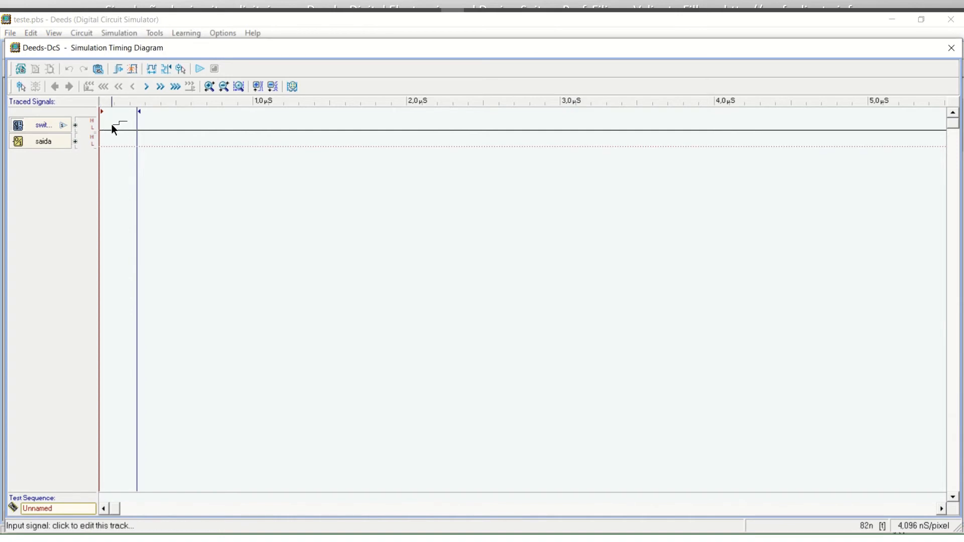
click(127, 126)
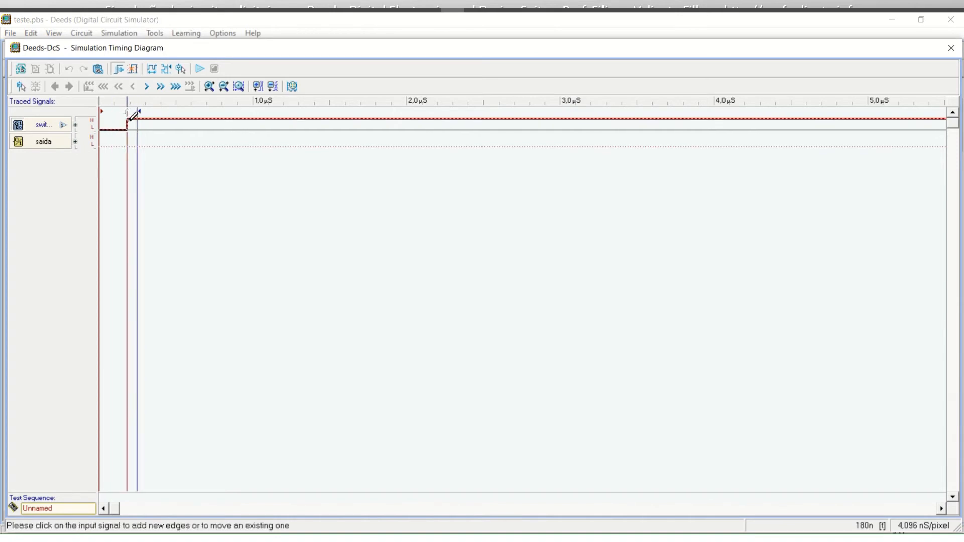
click(128, 121)
click(155, 122)
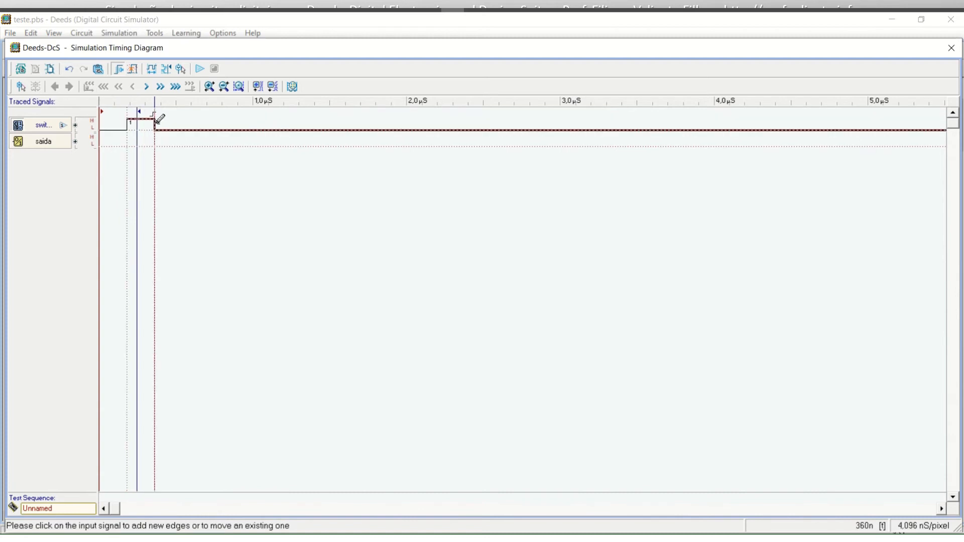
click(192, 123)
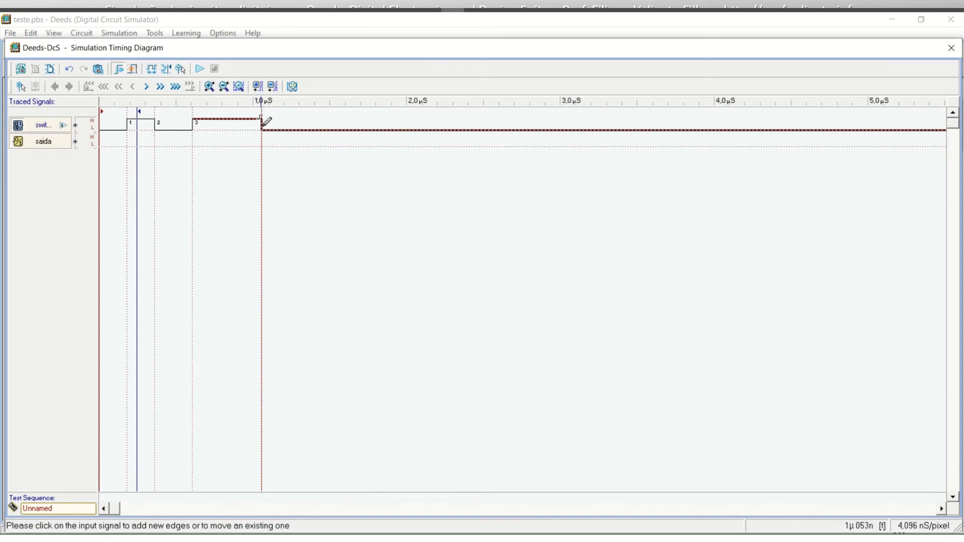
click(262, 121)
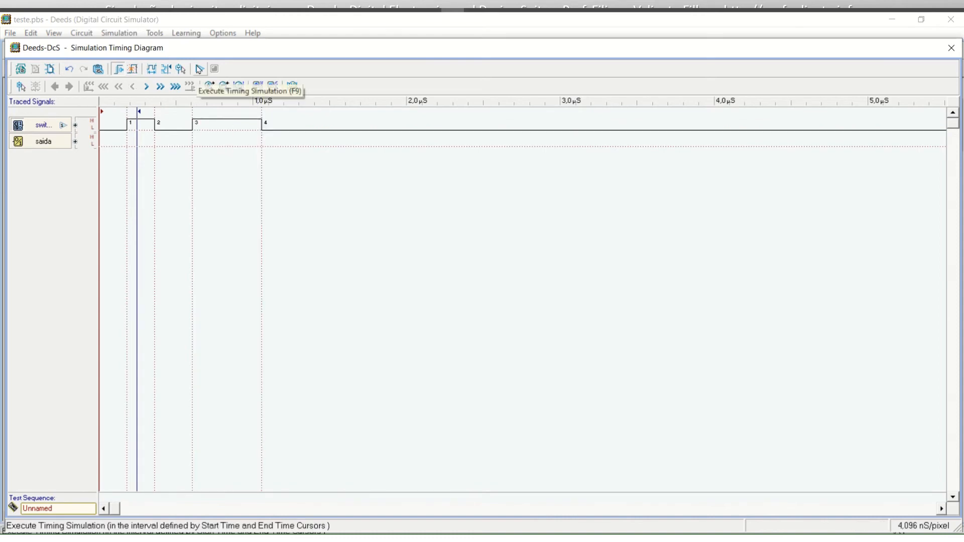
Step: Execute the timing simulation over four successive intervals to trace the saida signal, and close the timing diagram without saving the test sequence
click(200, 70)
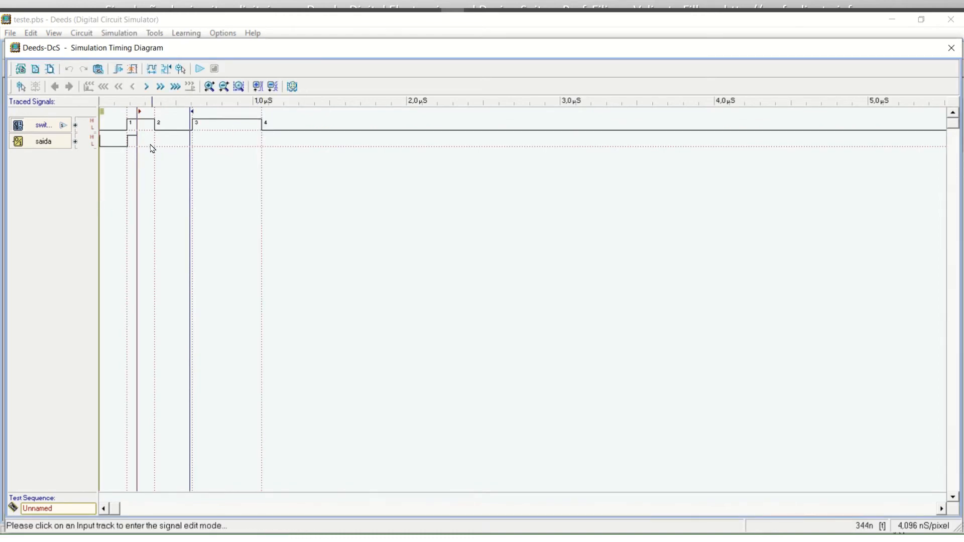
click(200, 69)
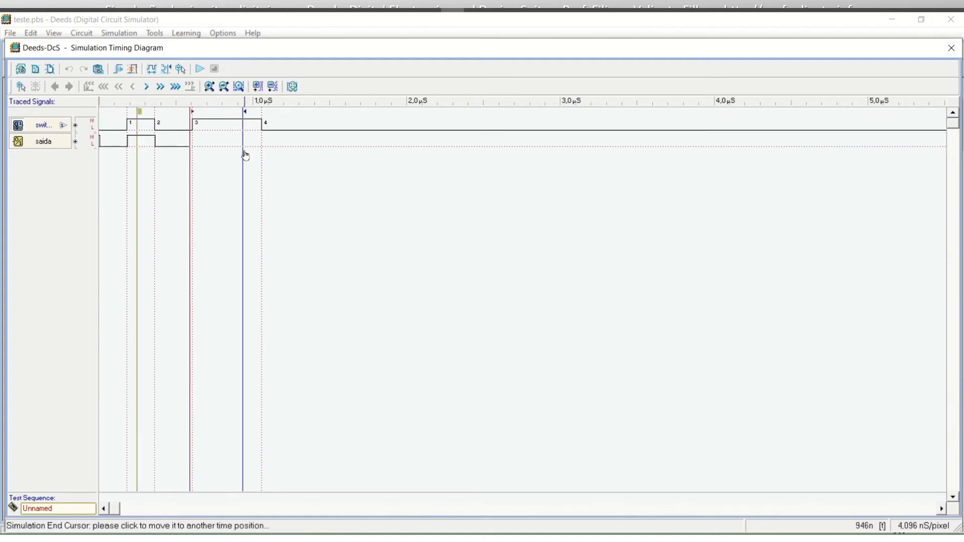
click(200, 70)
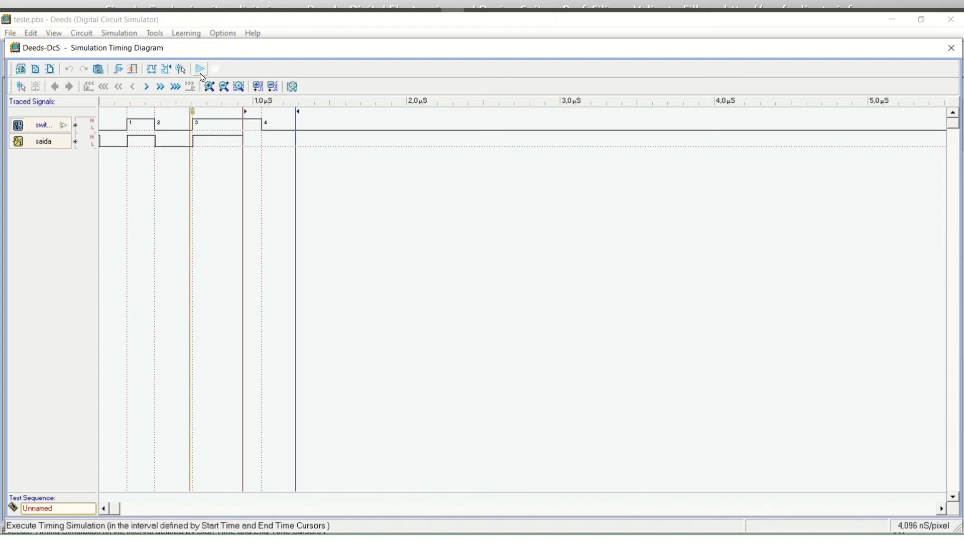
click(201, 70)
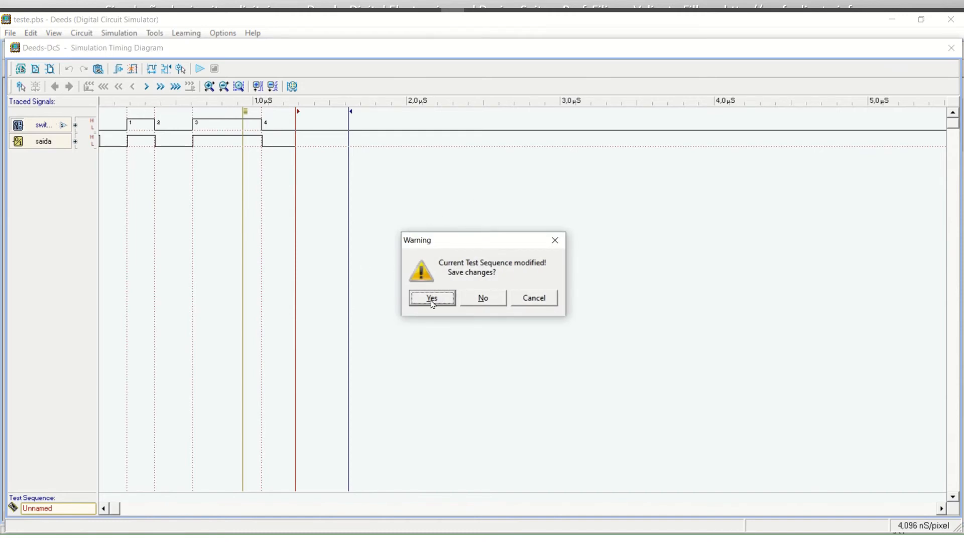
click(477, 303)
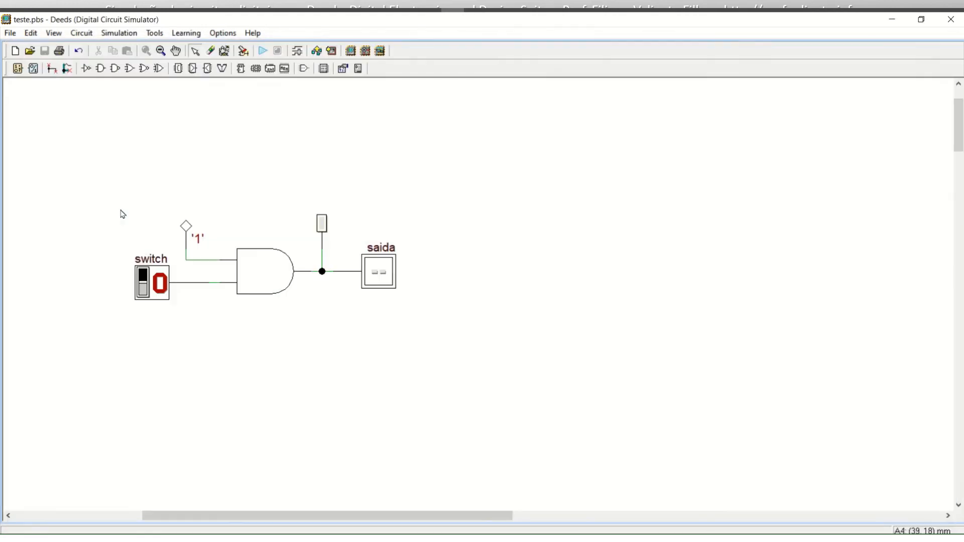
Step: Run the circuit animation, lower the clock animation frequency to 0.5 Hz, and stop the animation
click(262, 51)
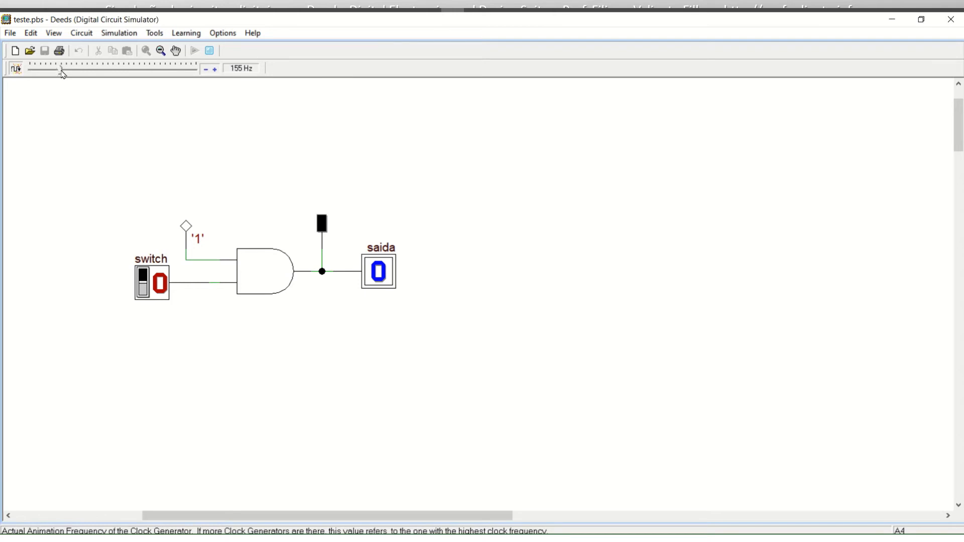
drag(62, 70, 27, 77)
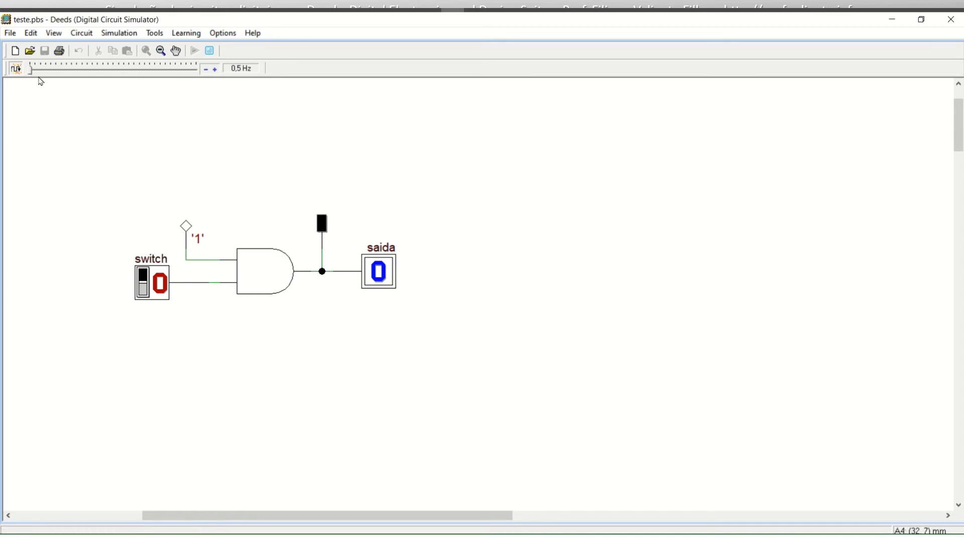
mouse_move(31, 69)
mouse_down()
mouse_move(176, 82)
mouse_move(28, 77)
mouse_up()
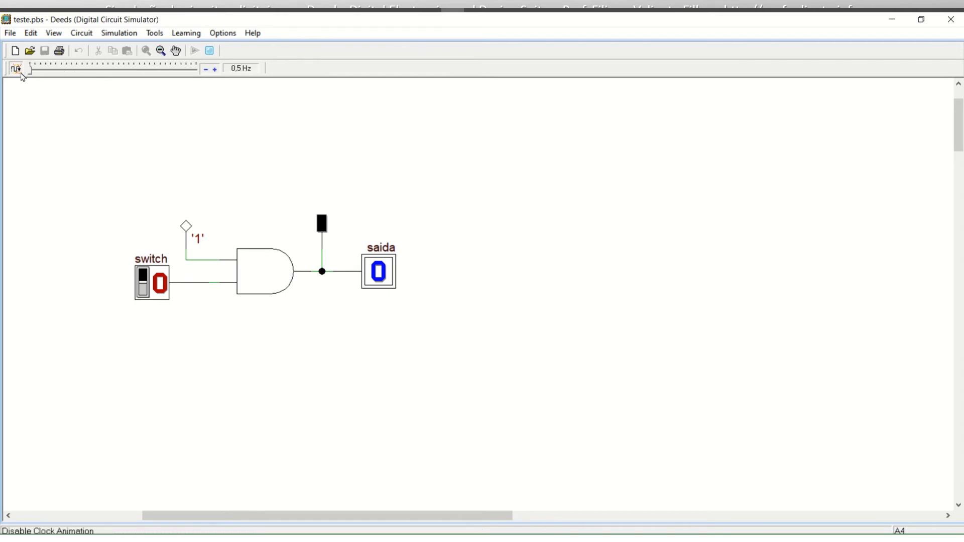
click(218, 55)
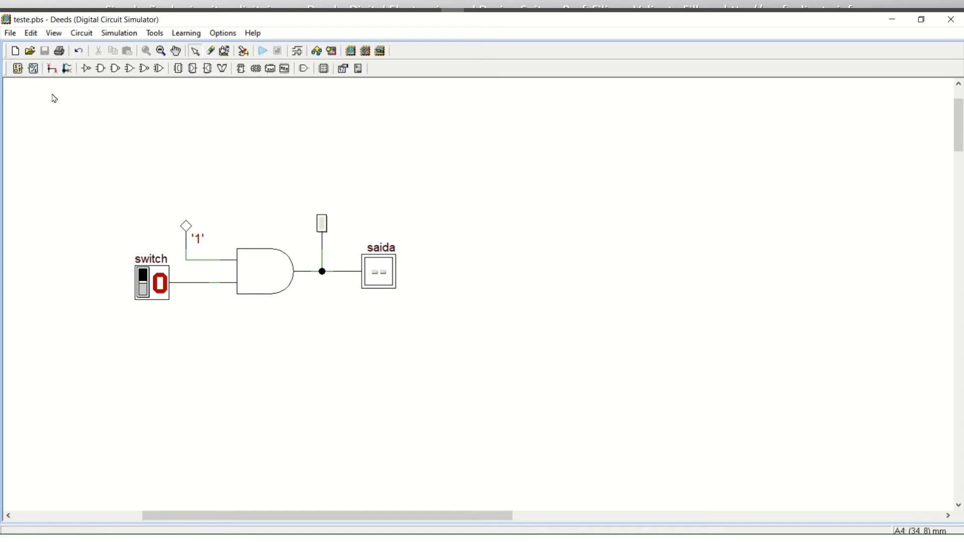
Step: Delete the one-bit display, the saida output and the remaining wires from the AND gate's output
click(320, 227)
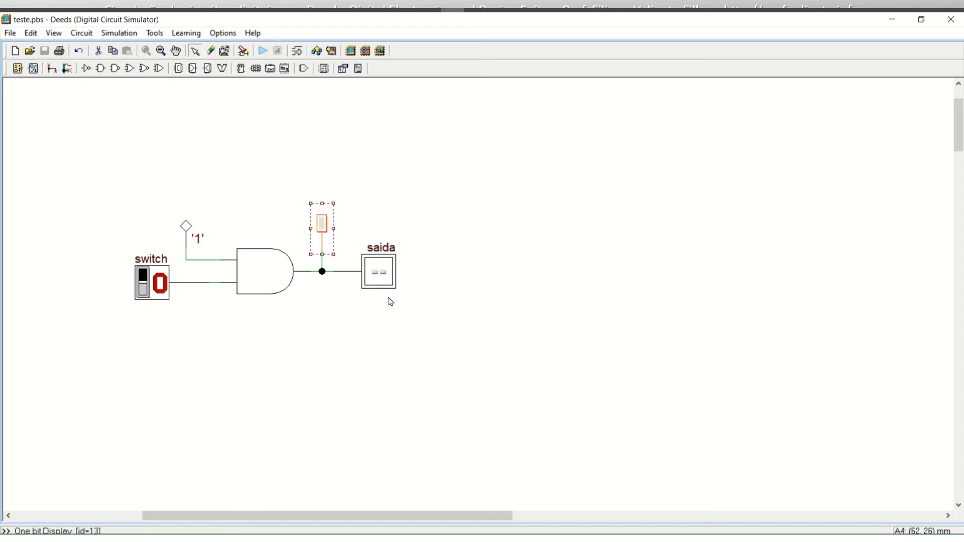
key(Delete)
click(381, 284)
key(Delete)
click(321, 260)
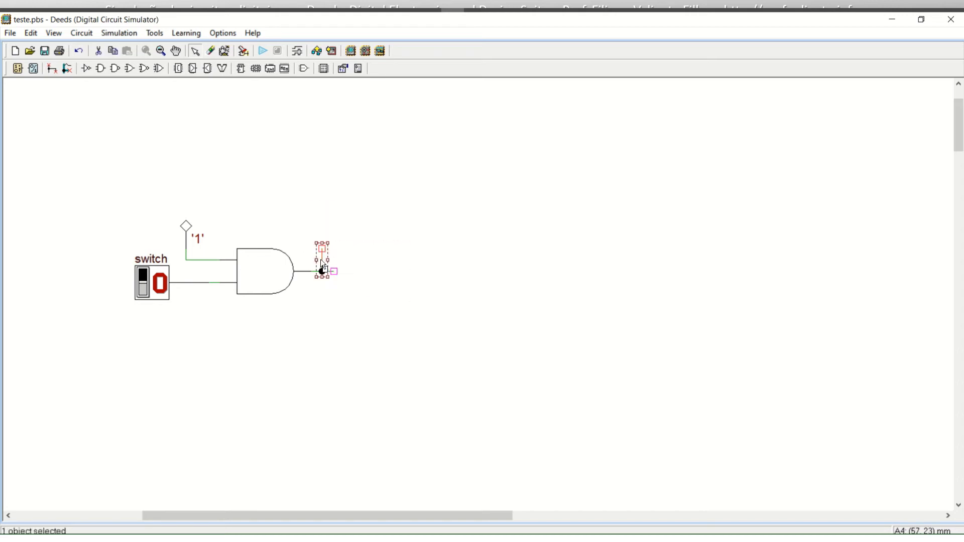
key(Delete)
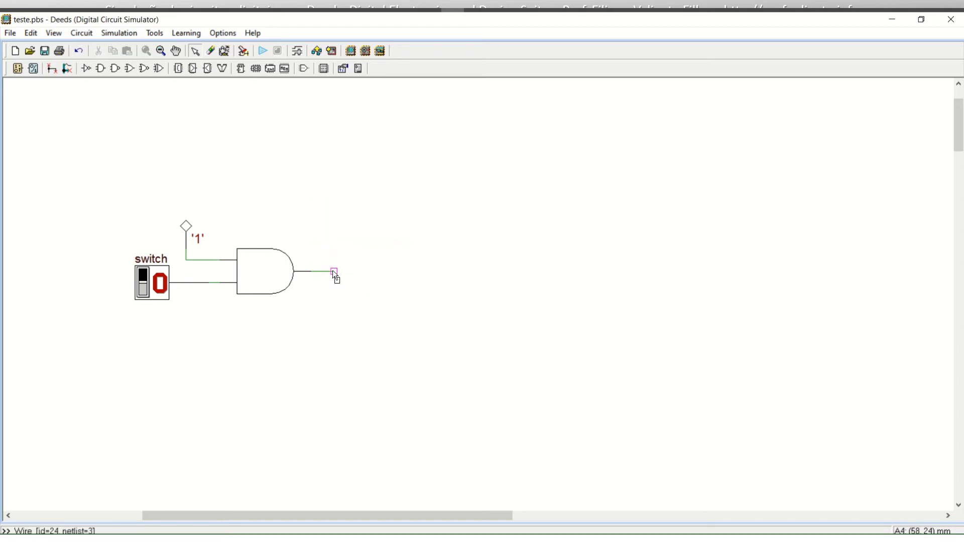
click(325, 271)
key(Delete)
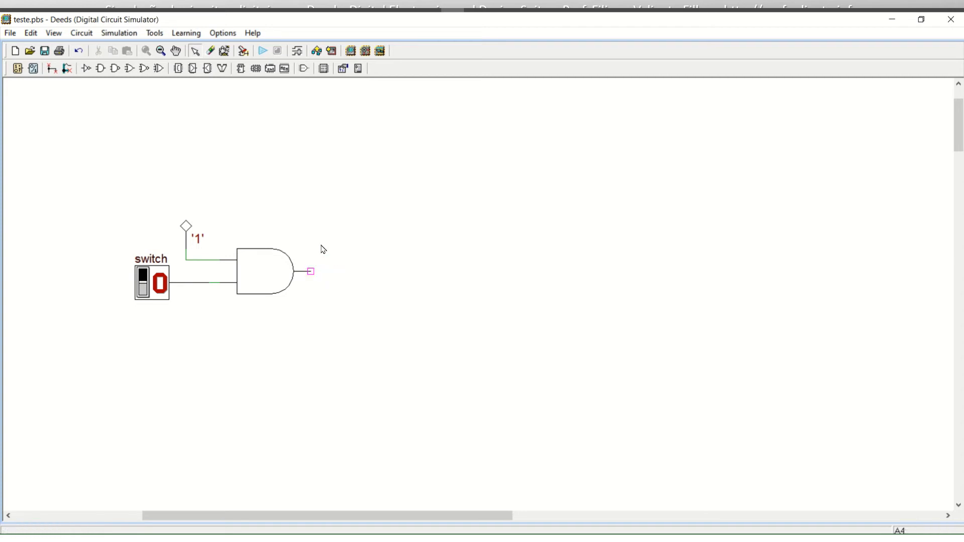
Step: Delete the logic '1' constant, the switch and their wires from the AND gate's inputs
click(191, 257)
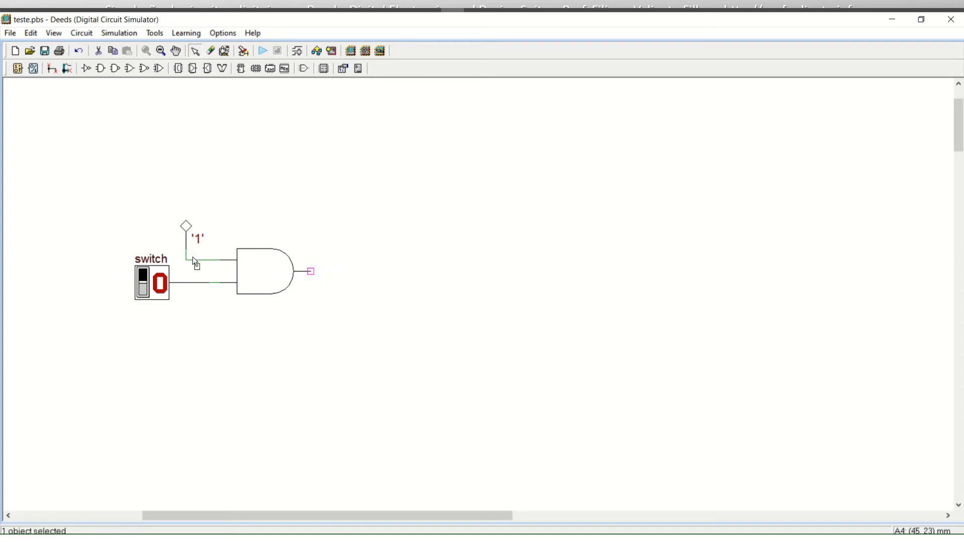
key(Delete)
drag(165, 201, 213, 361)
drag(107, 175, 221, 370)
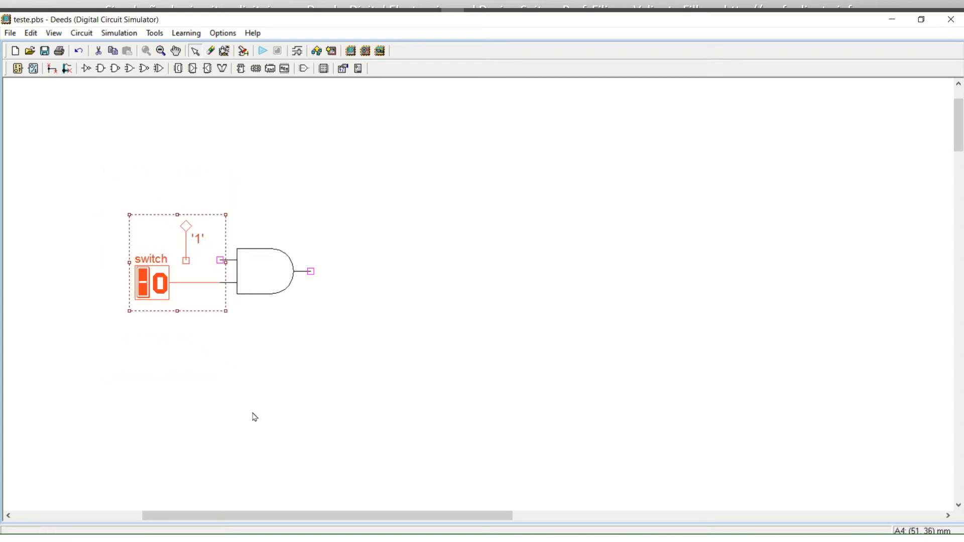
key(Delete)
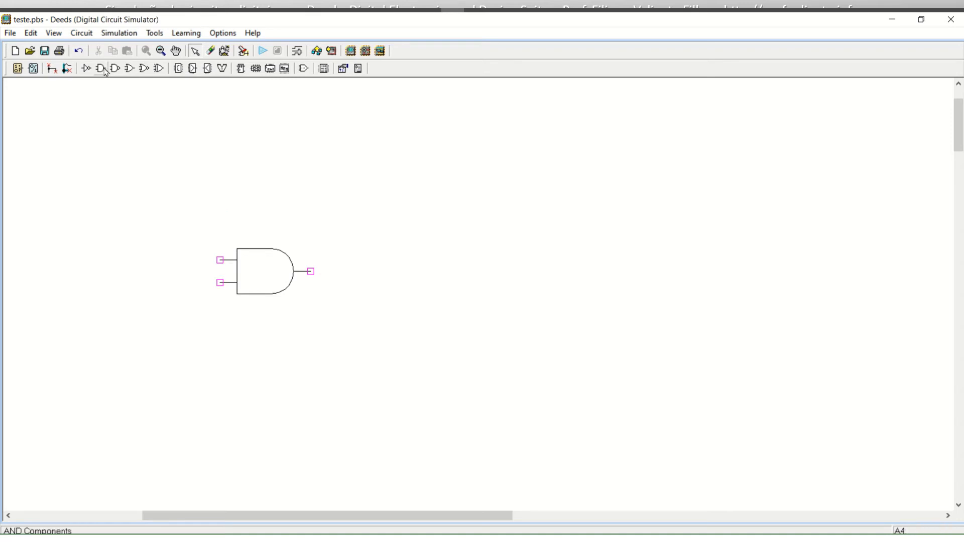
Step: Place two 2-input OR gates in a row after the AND gate and end placement
click(129, 69)
click(150, 86)
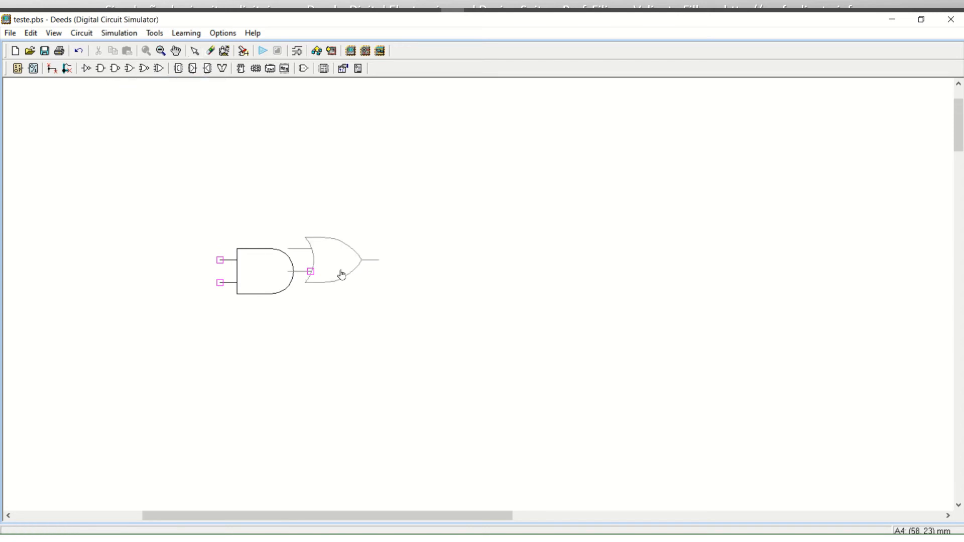
click(384, 305)
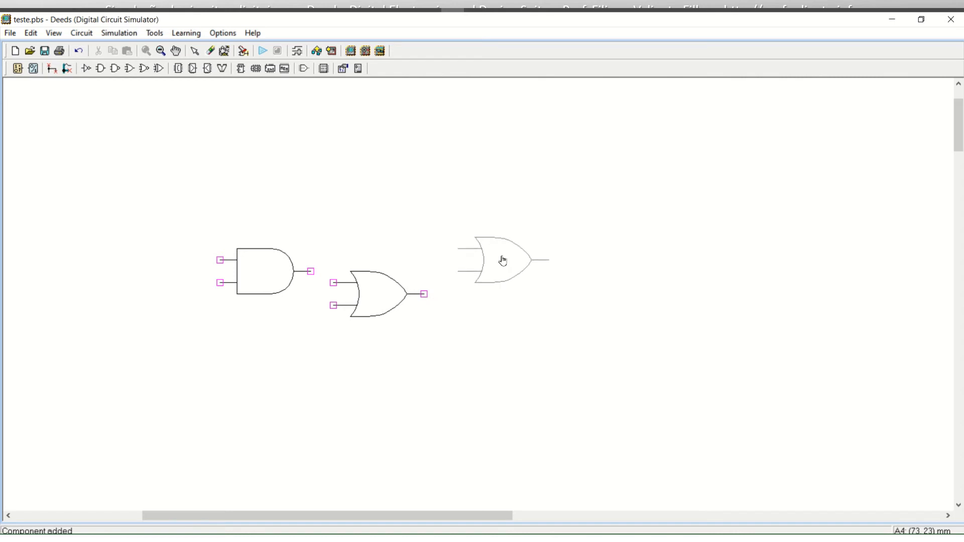
click(499, 286)
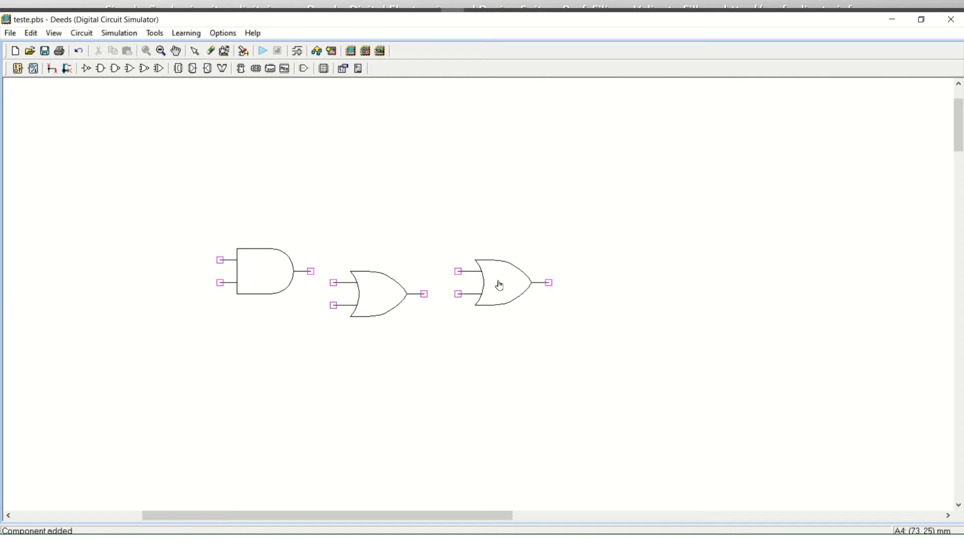
key(Escape)
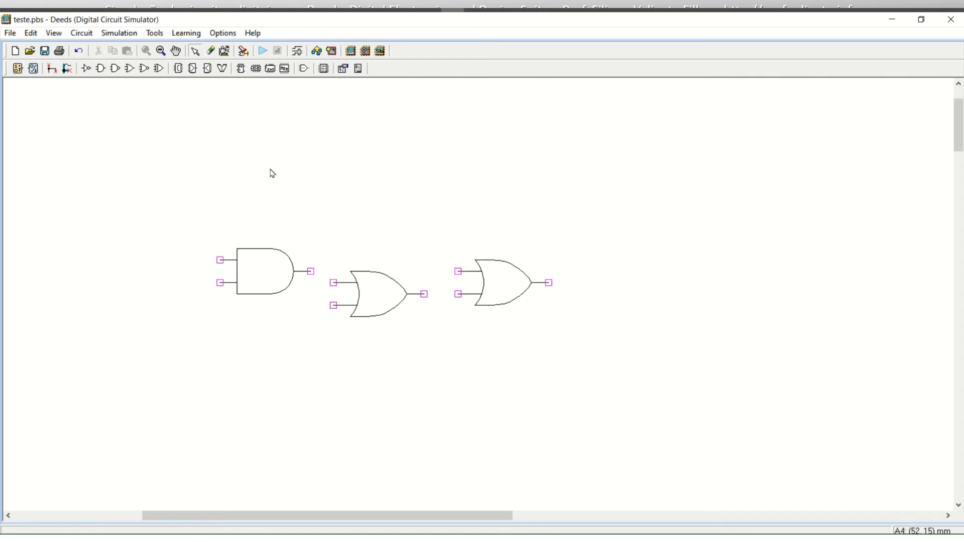
Step: Wire the AND gate's output to the upper input of the first OR gate
key(w)
click(312, 272)
click(311, 283)
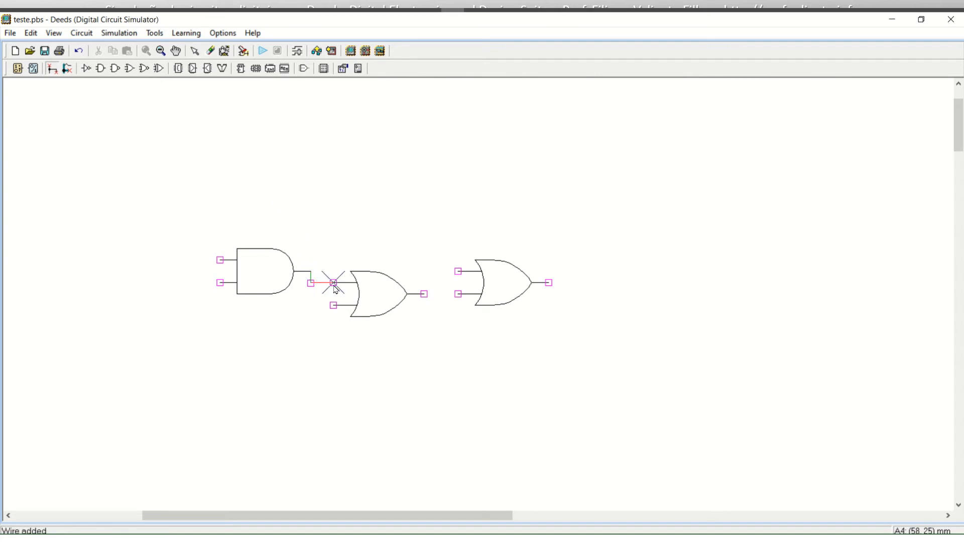
click(333, 283)
Step: Extend the first OR gate's lower input and both AND gate inputs outward with wires ending in one aligned column
click(333, 305)
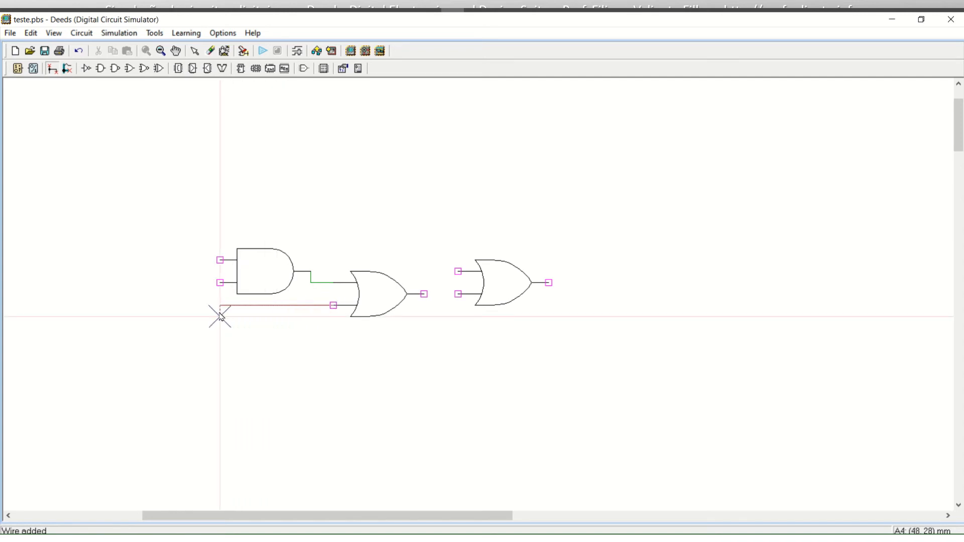
click(197, 317)
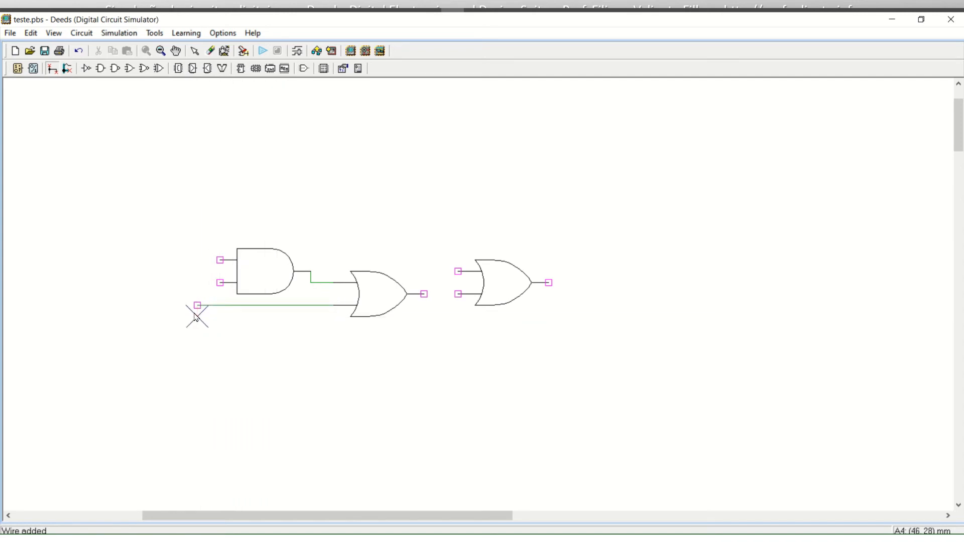
click(220, 283)
click(220, 260)
click(197, 260)
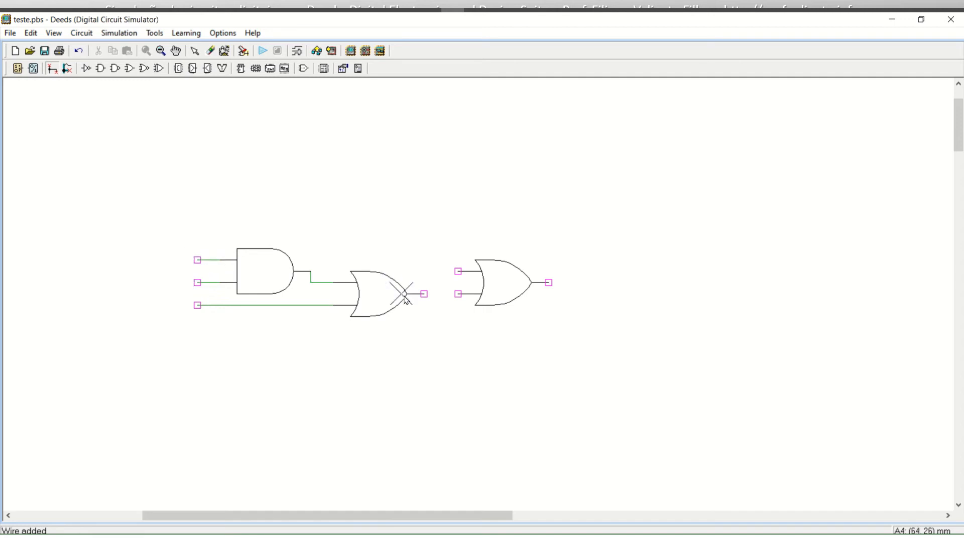
Step: Connect the first OR gate's output to the second's lower input, and extend the second's free pins, routing the upper one above the AND gate
click(425, 294)
click(458, 295)
click(458, 272)
click(424, 271)
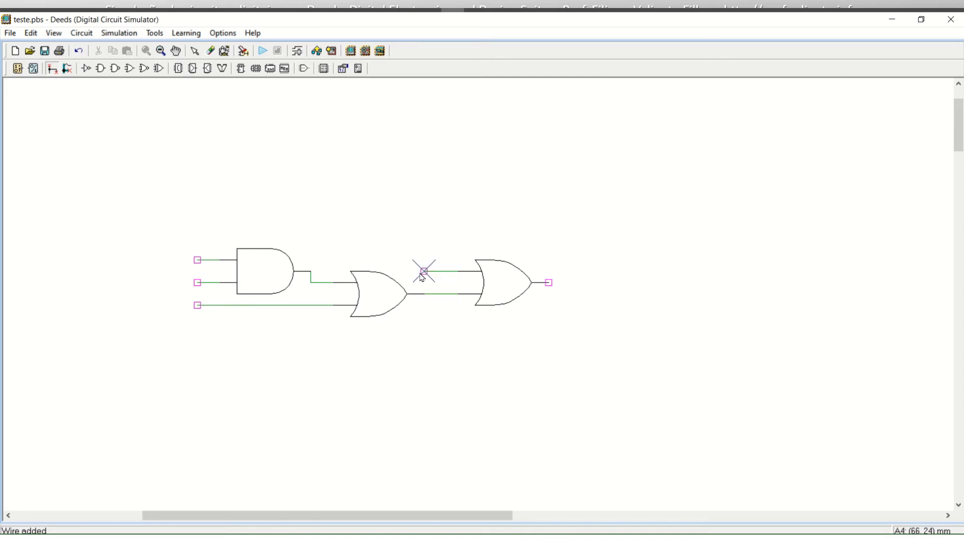
click(424, 238)
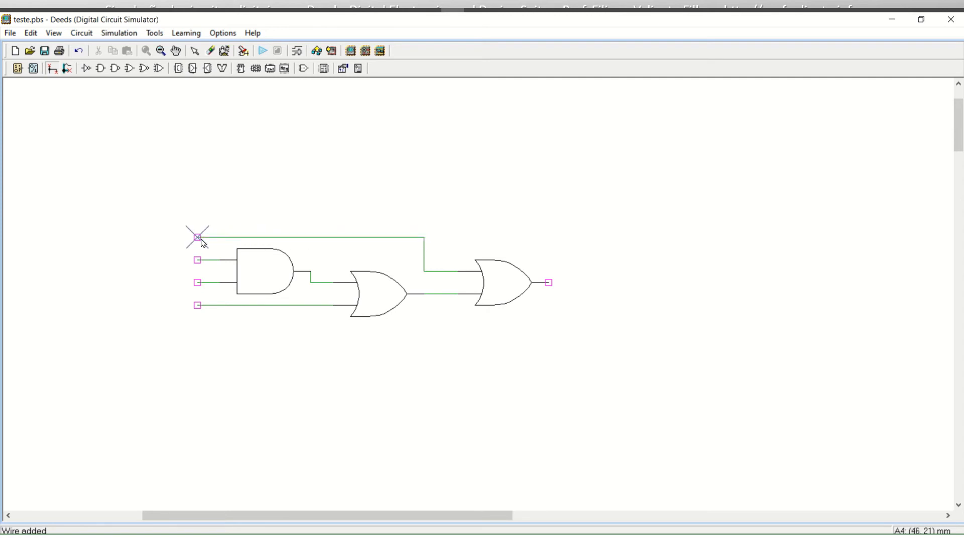
click(550, 284)
click(583, 284)
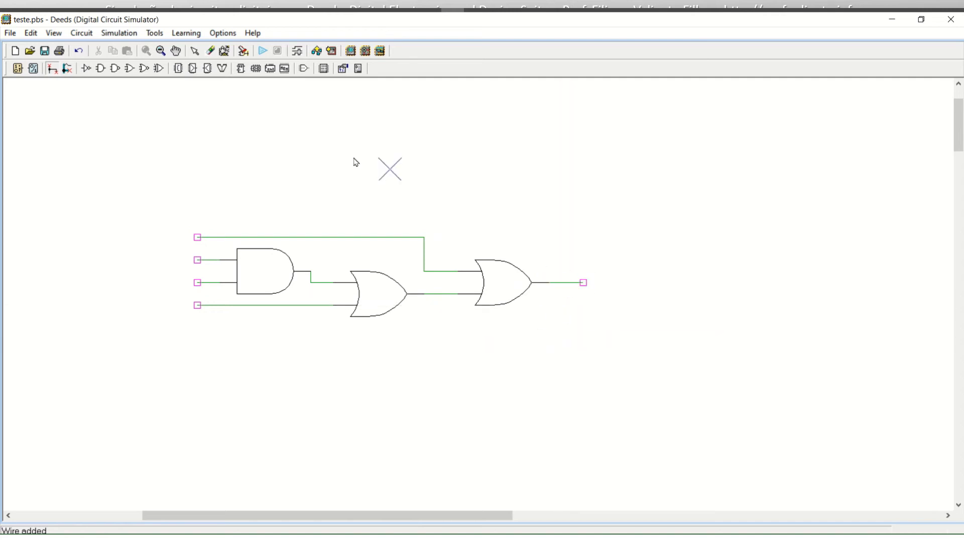
Step: Place an input switch on the end of the uppermost wire and label it "s1"
click(21, 67)
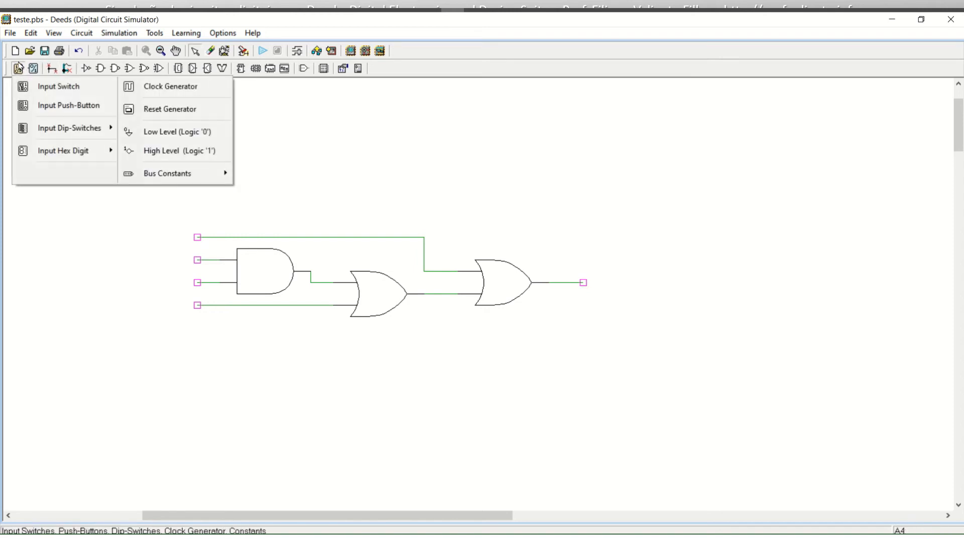
click(23, 88)
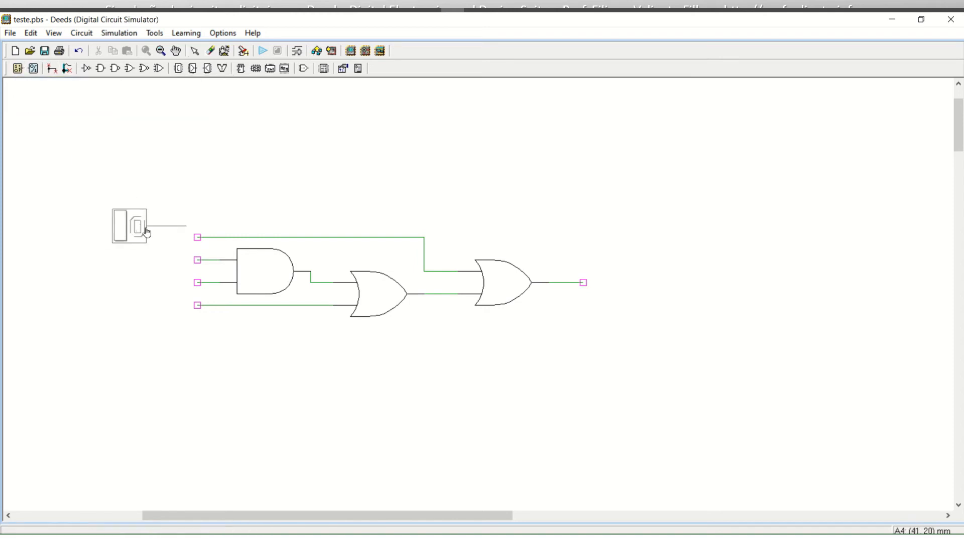
click(149, 238)
double_click(149, 238)
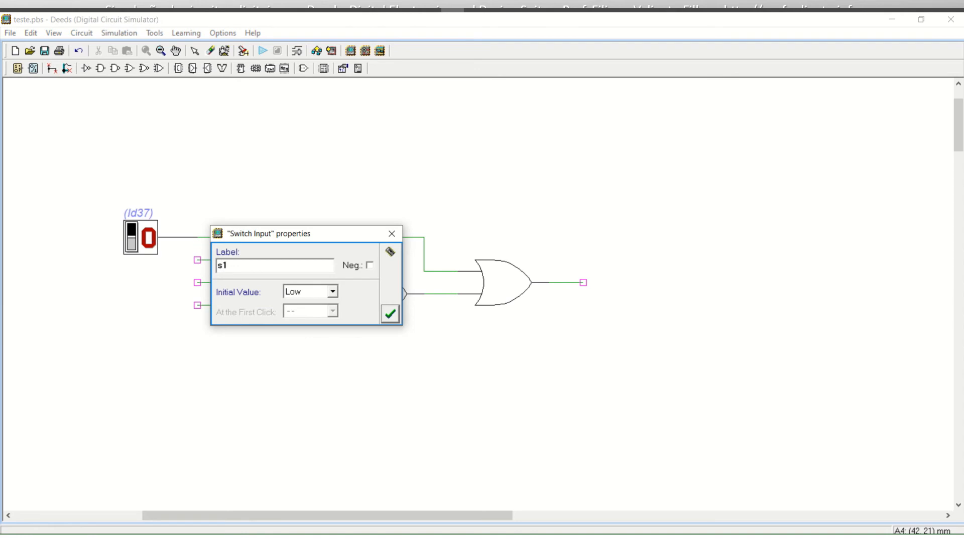
key(Return)
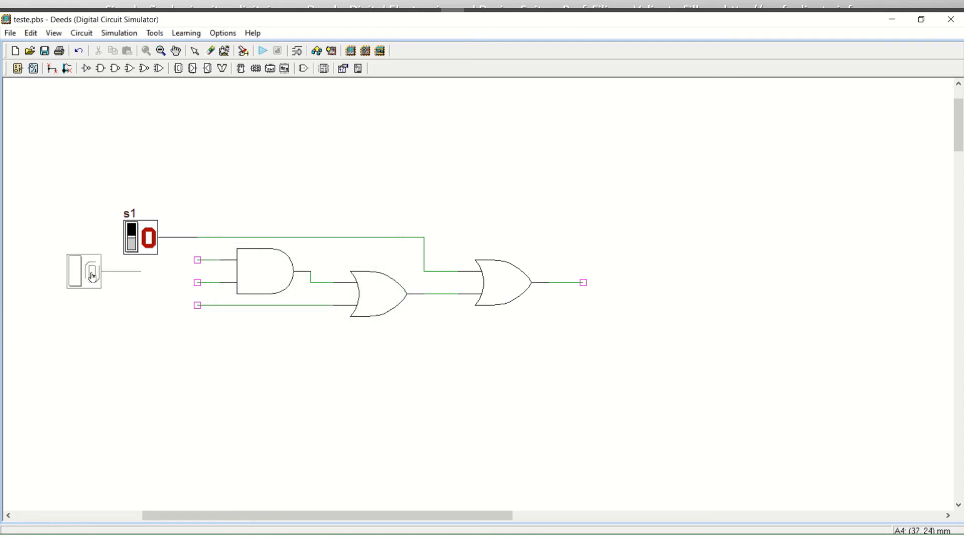
Step: Place a second input switch beside the upper AND gate input, clear of s1, and label it "s2"
click(91, 265)
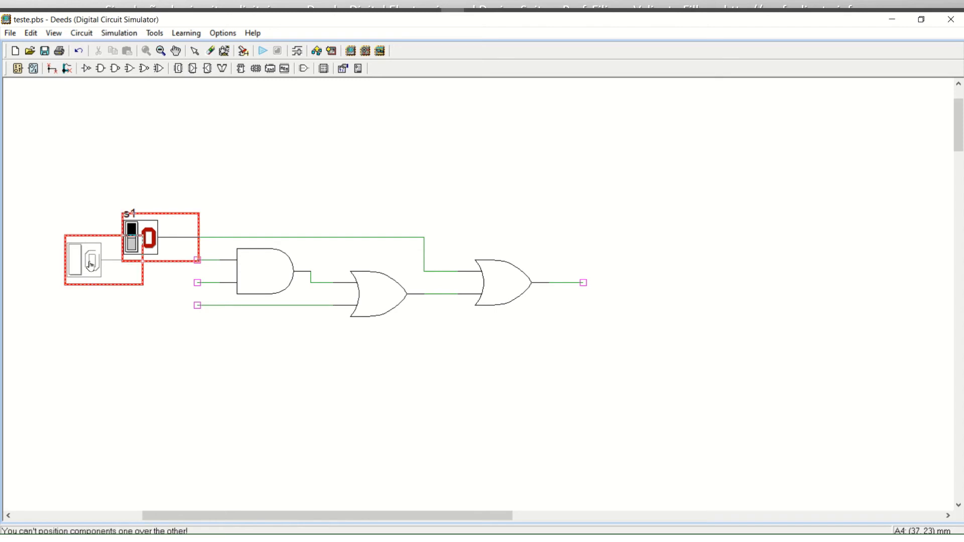
click(76, 267)
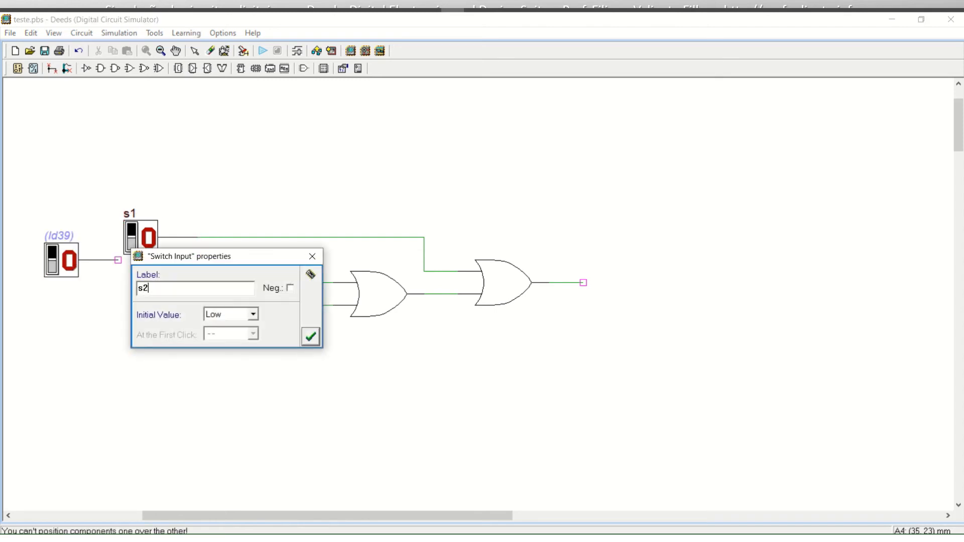
text(s2)
key(Return)
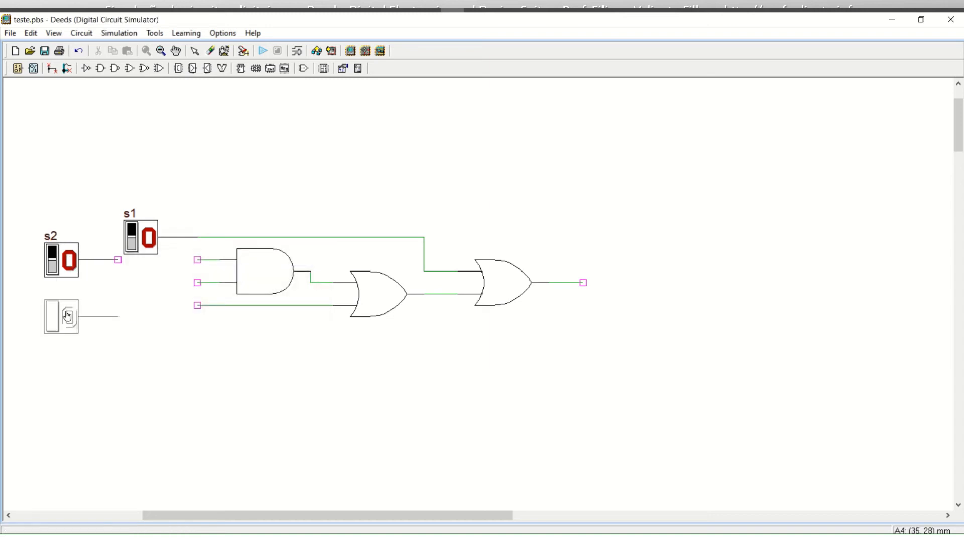
Step: Place two more input switches in a column below s2, label them "s3" and "s4", and end placement
click(71, 308)
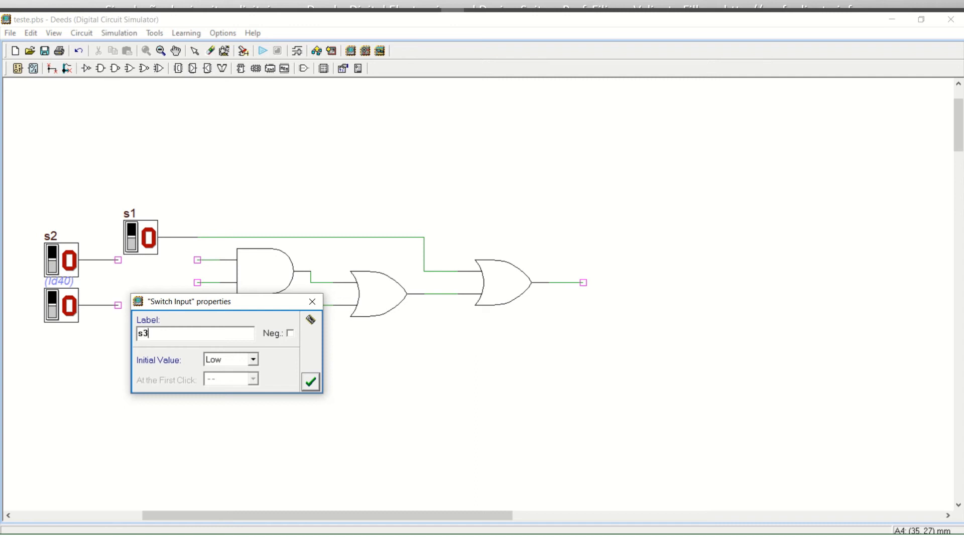
key(Return)
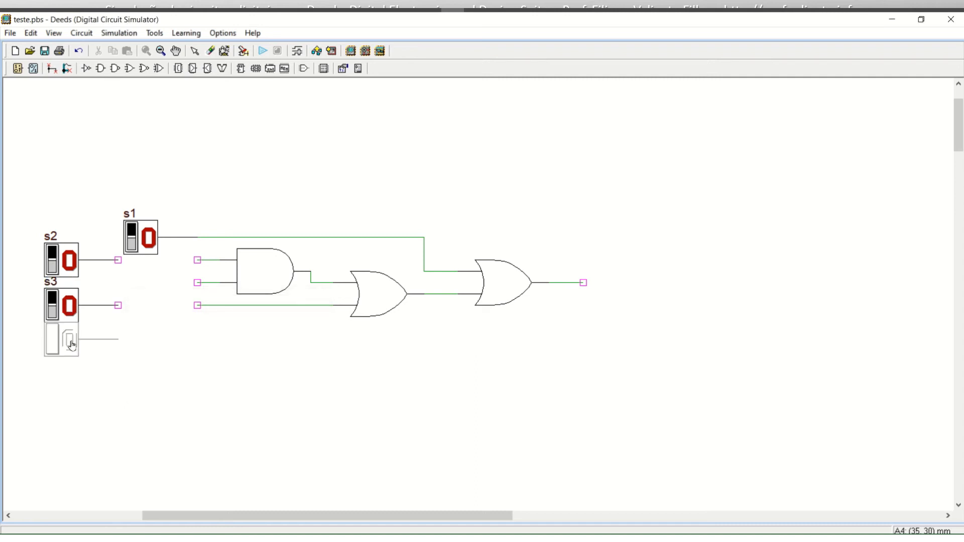
click(72, 355)
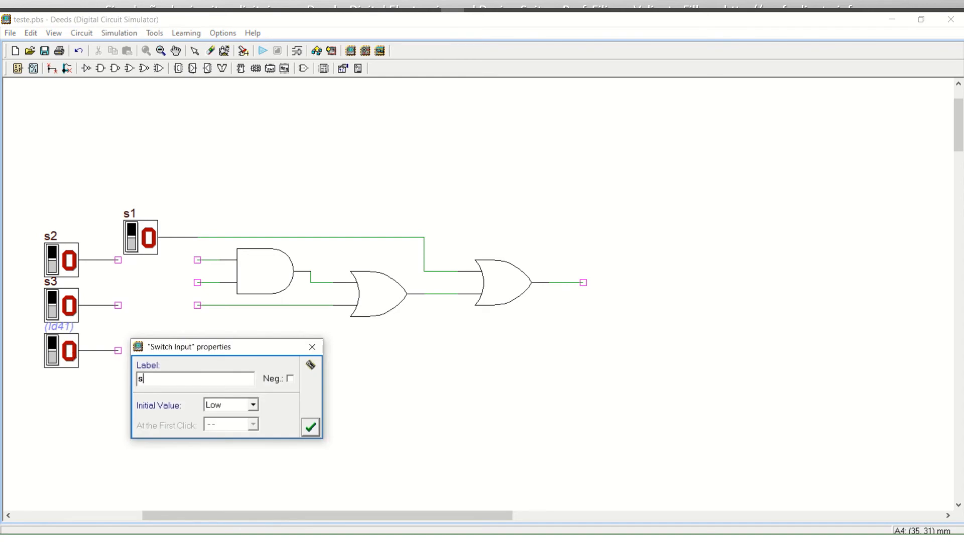
key(Return)
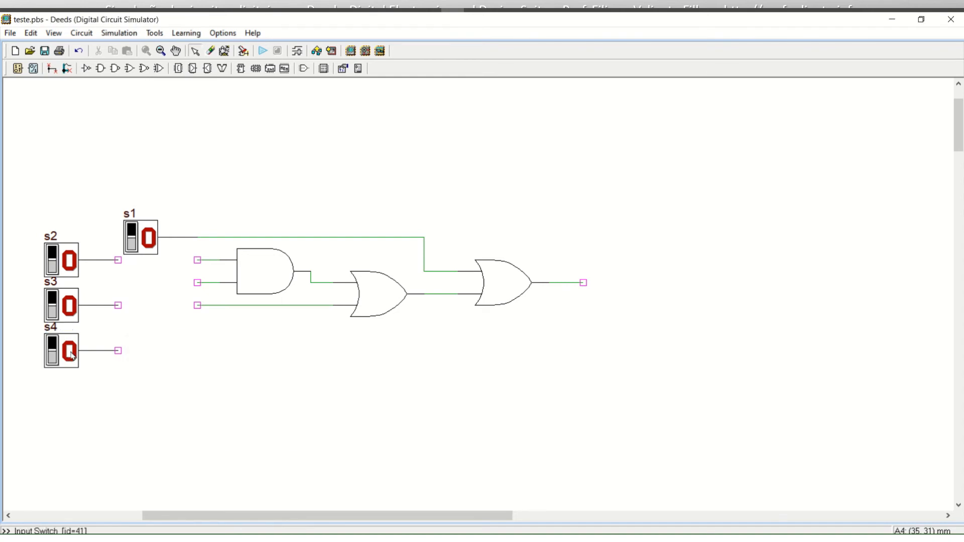
Step: Move switch s1 off its wire to the head of the switch column, directly above s2
click(134, 234)
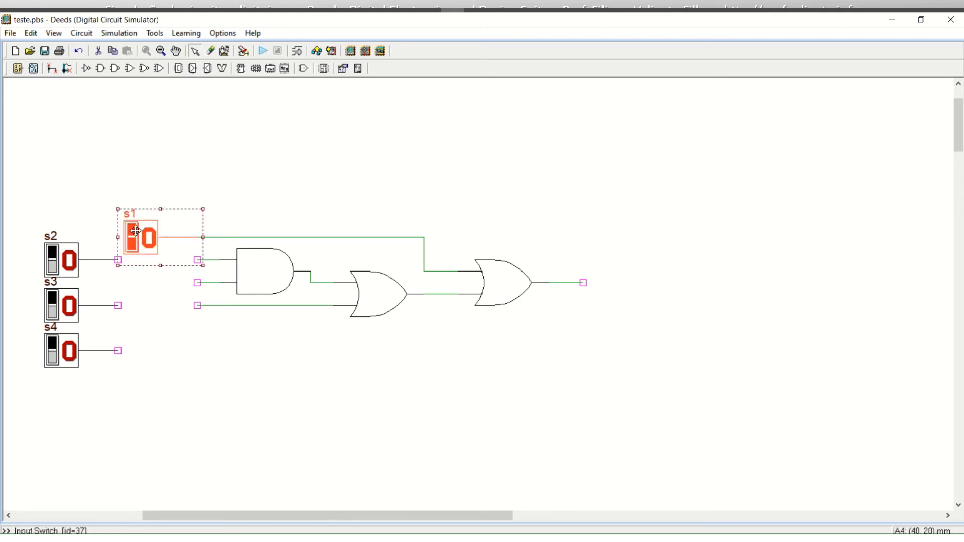
drag(136, 231, 64, 205)
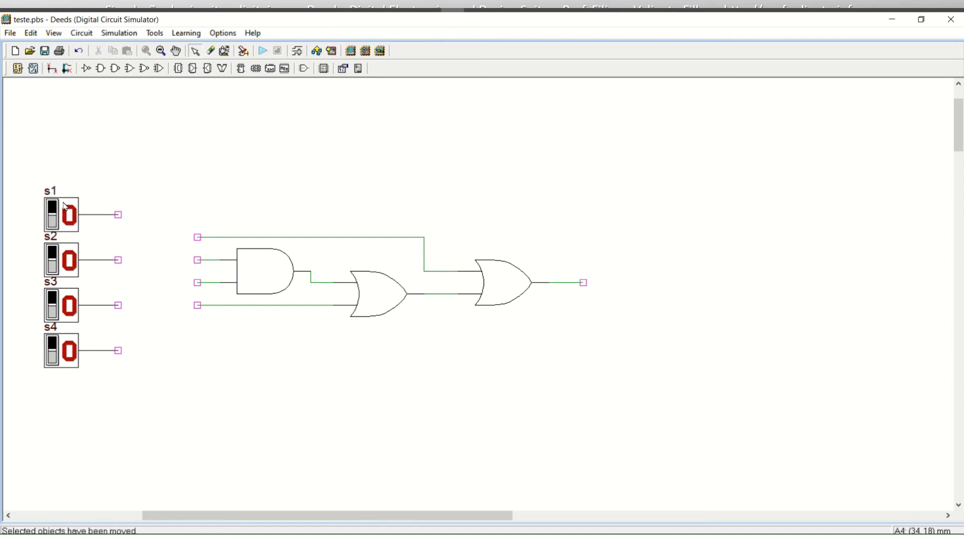
Step: Wire switch s1 to the open end of the uppermost wire and s2 to the AND gate's upper input wire
click(118, 215)
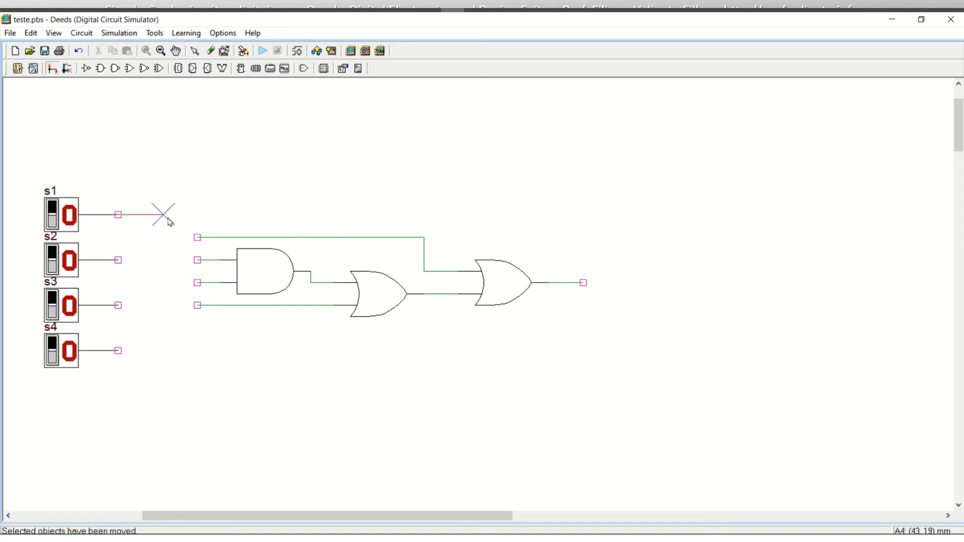
click(197, 214)
click(198, 237)
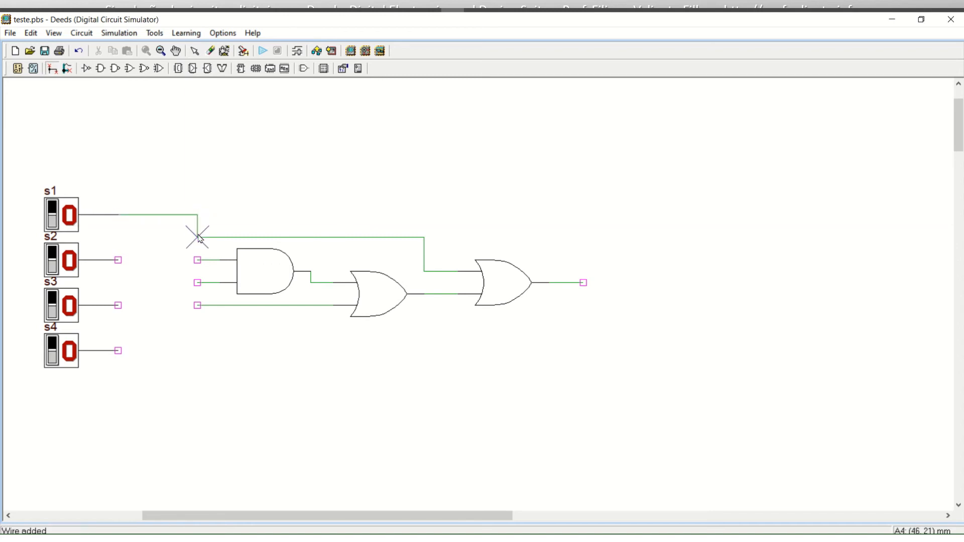
click(197, 260)
click(118, 260)
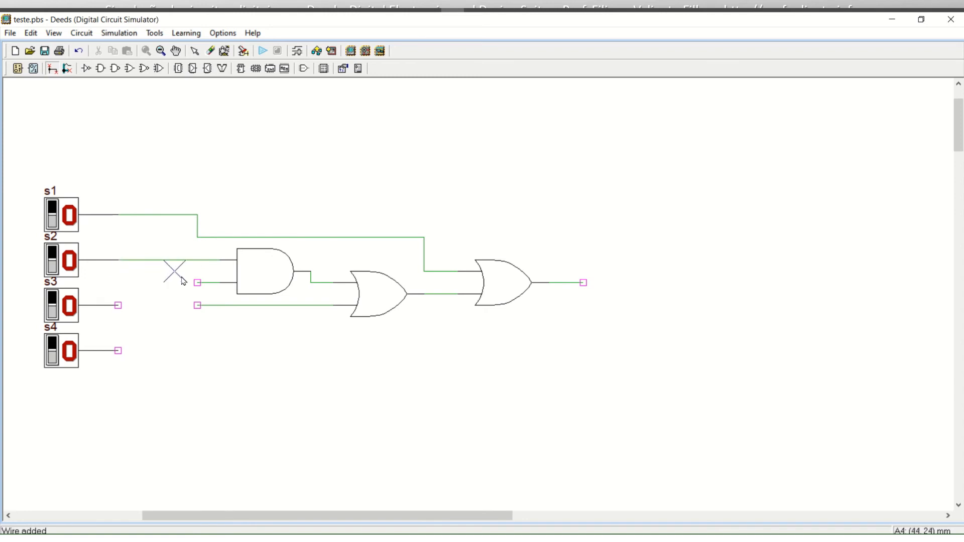
Step: Wire switch s3 to the AND gate's lower input and s4 to the lower input of the first OR gate
click(197, 283)
click(118, 282)
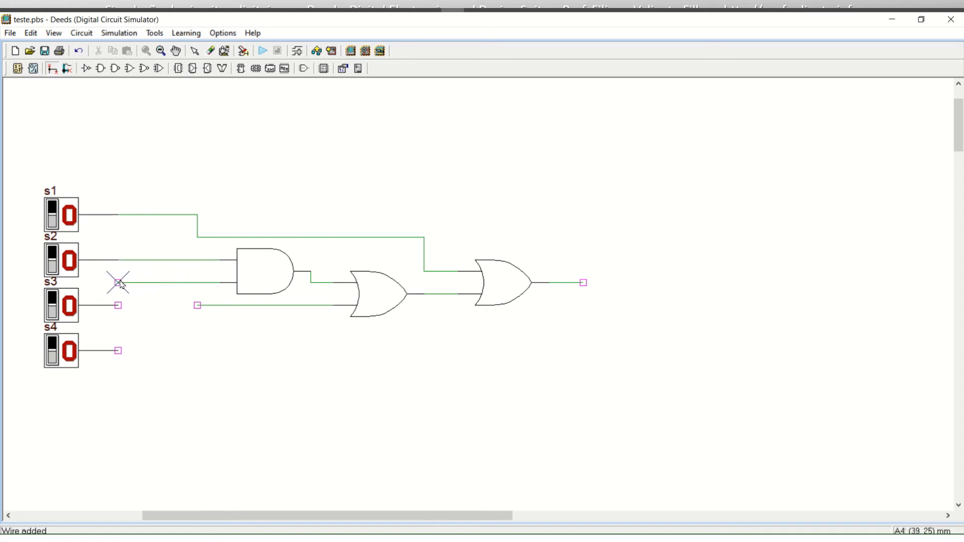
click(118, 305)
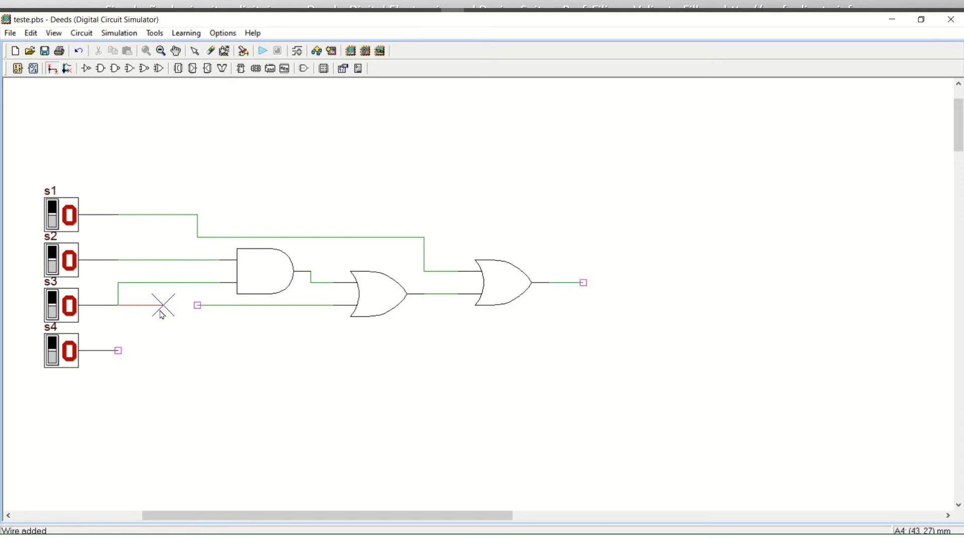
right_click(160, 310)
click(197, 305)
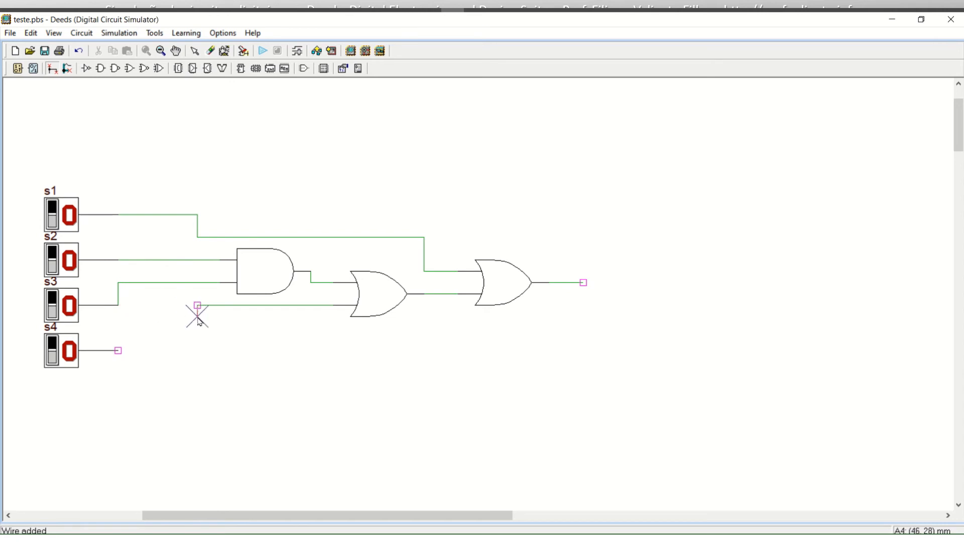
click(197, 350)
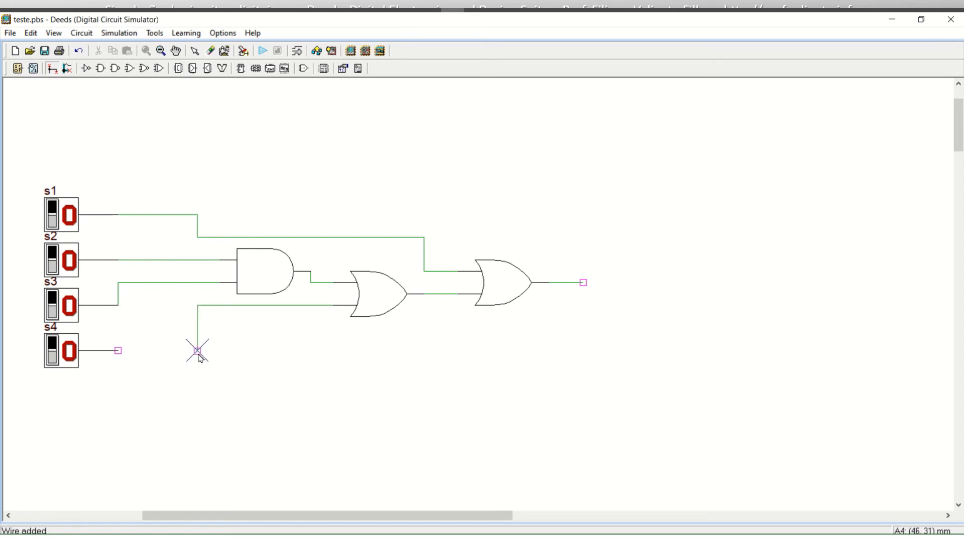
click(118, 351)
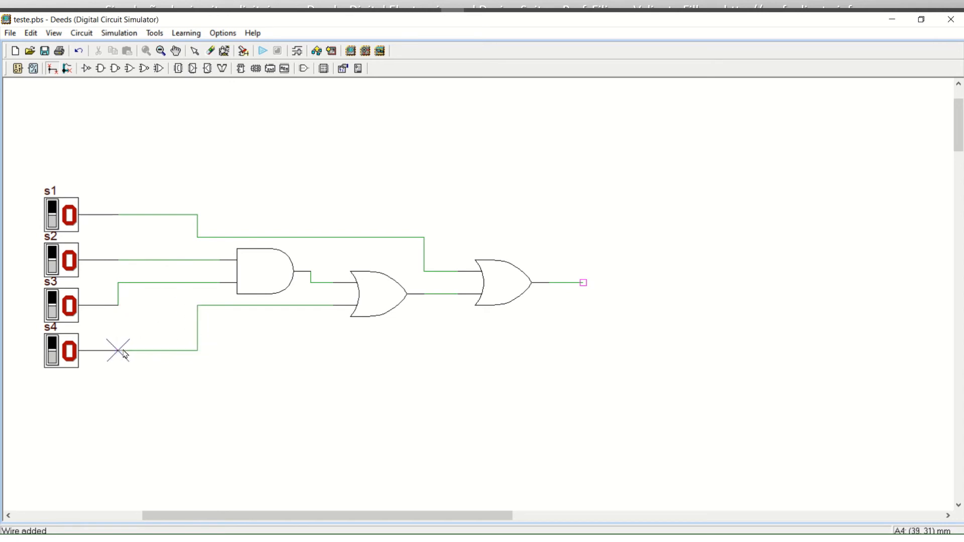
Step: Place a one-bit output on the end of the final OR gate's output wire and label it "out1"
click(33, 69)
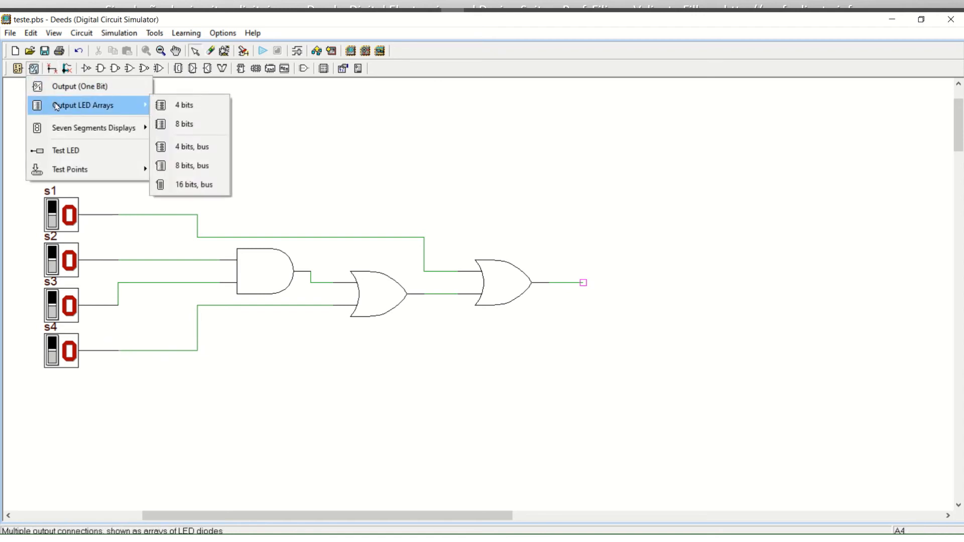
click(55, 88)
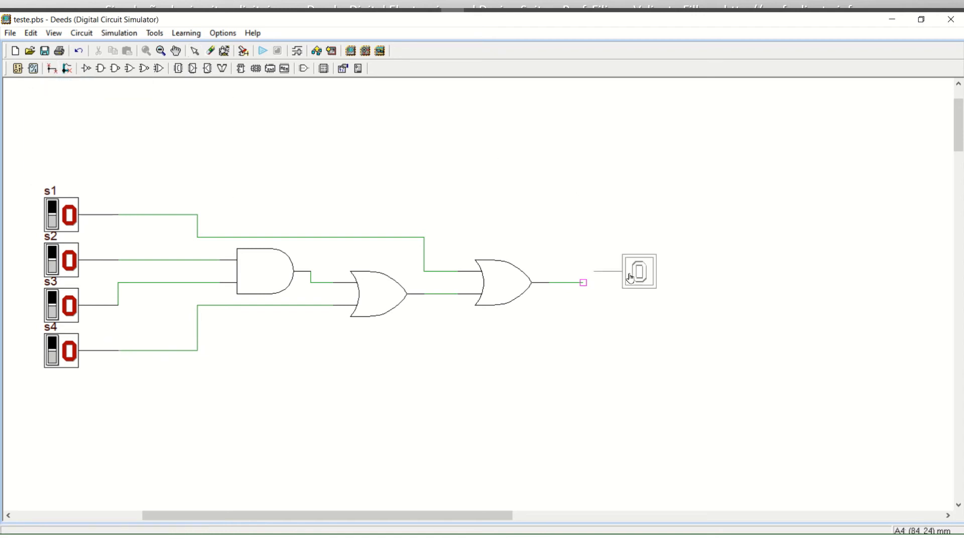
click(625, 282)
click(616, 283)
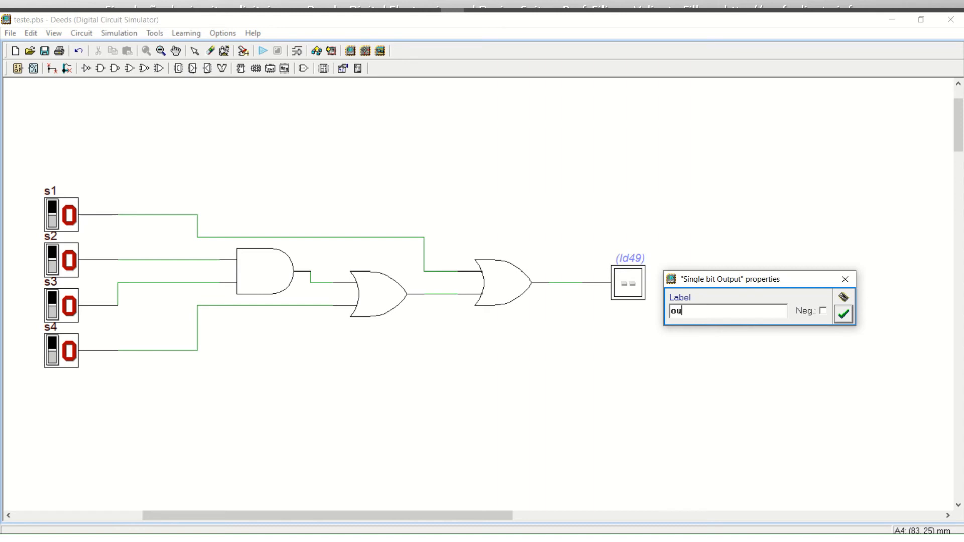
key(Return)
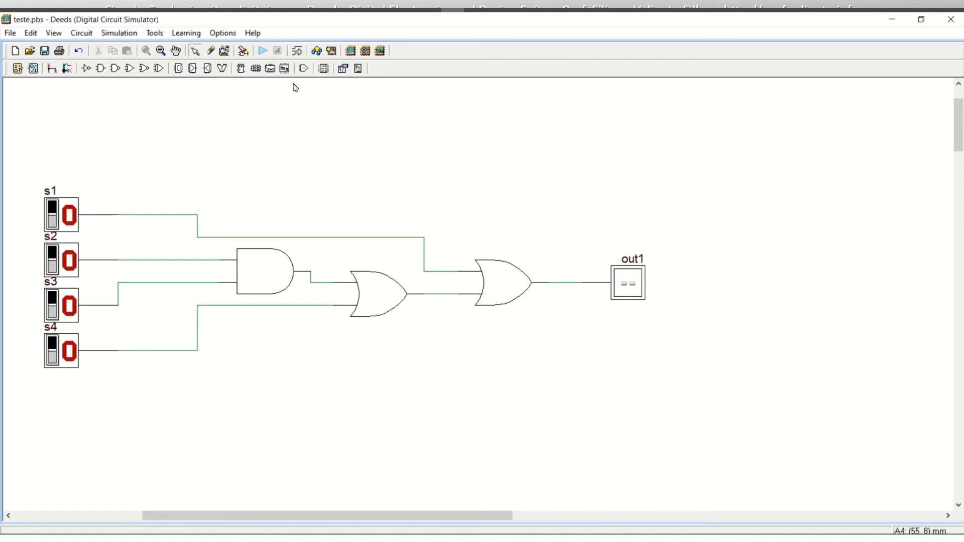
Step: Save the circuit, start the simulation, and set switches s1, s2 and s4 to 1
click(262, 53)
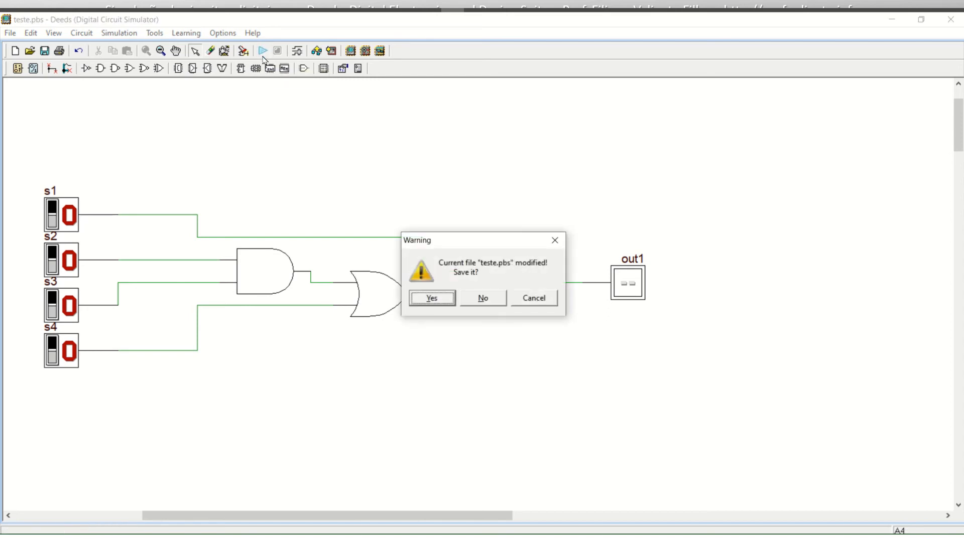
click(432, 298)
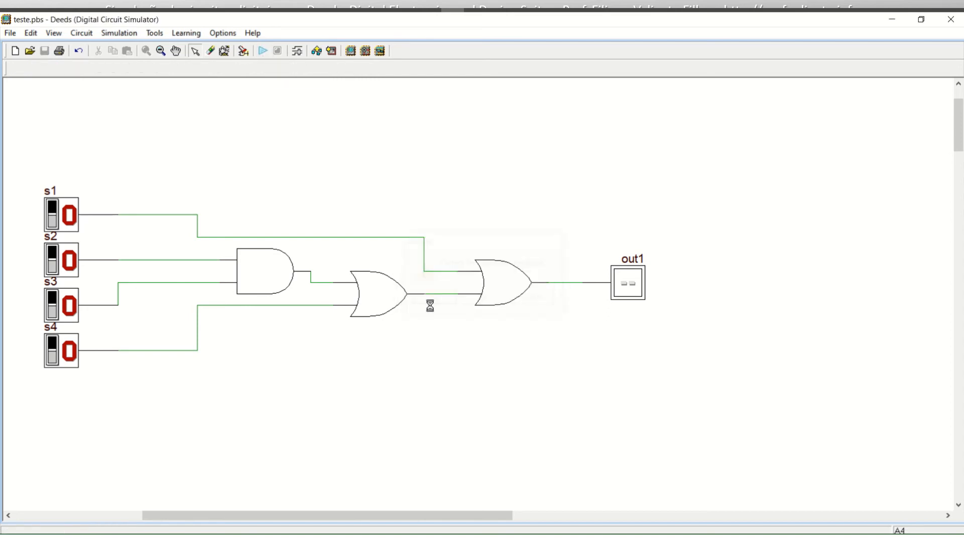
click(52, 214)
click(52, 267)
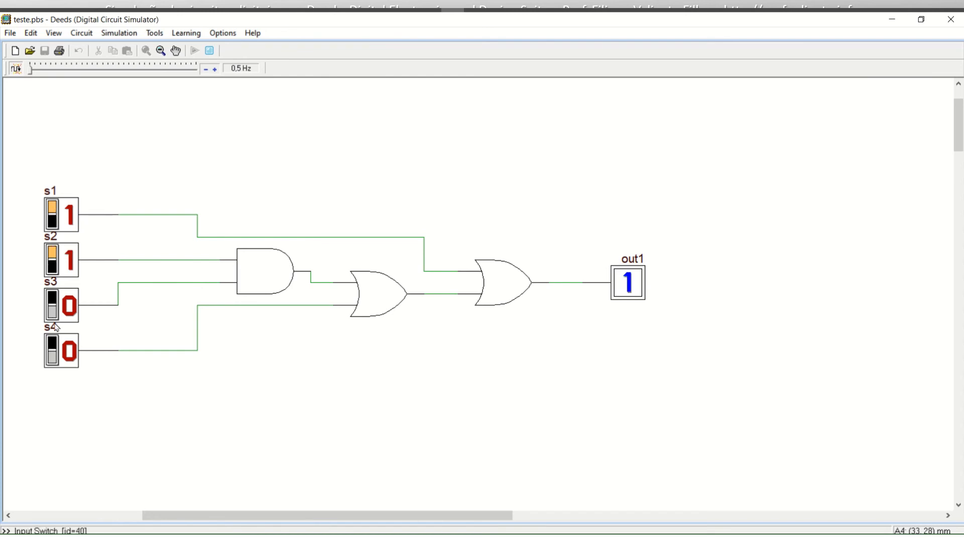
click(56, 343)
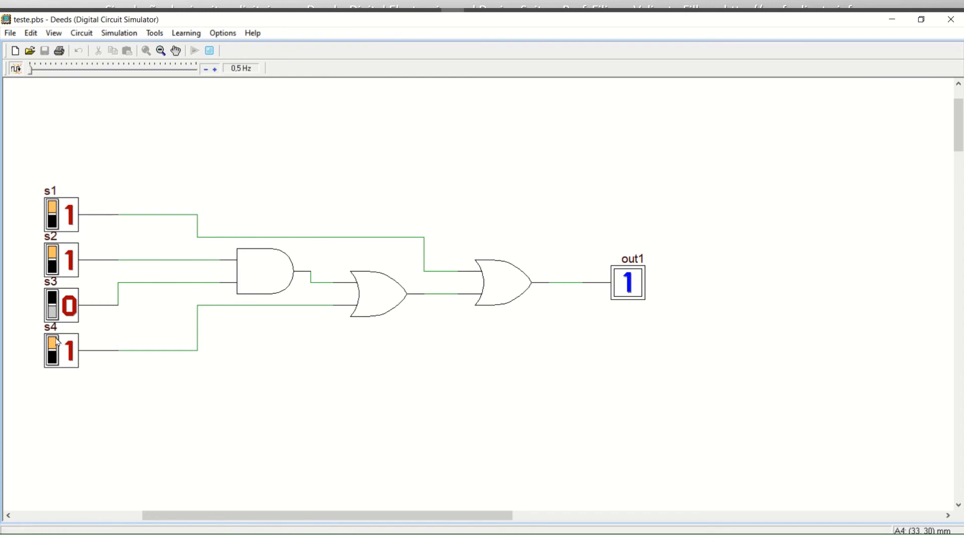
Step: Toggle s3 on and off, return s4, s1 and s2 to 0, and stop the simulation
click(57, 305)
click(57, 305)
click(56, 351)
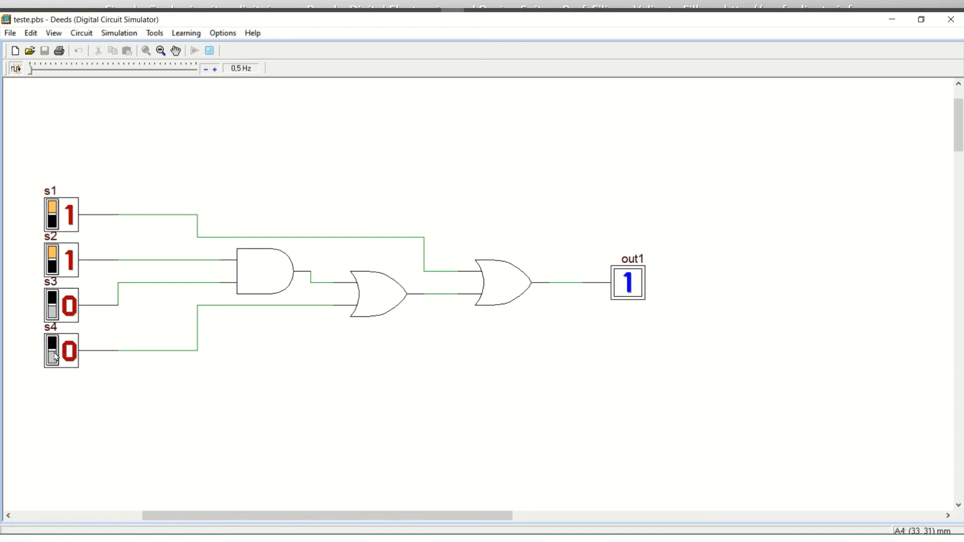
click(51, 225)
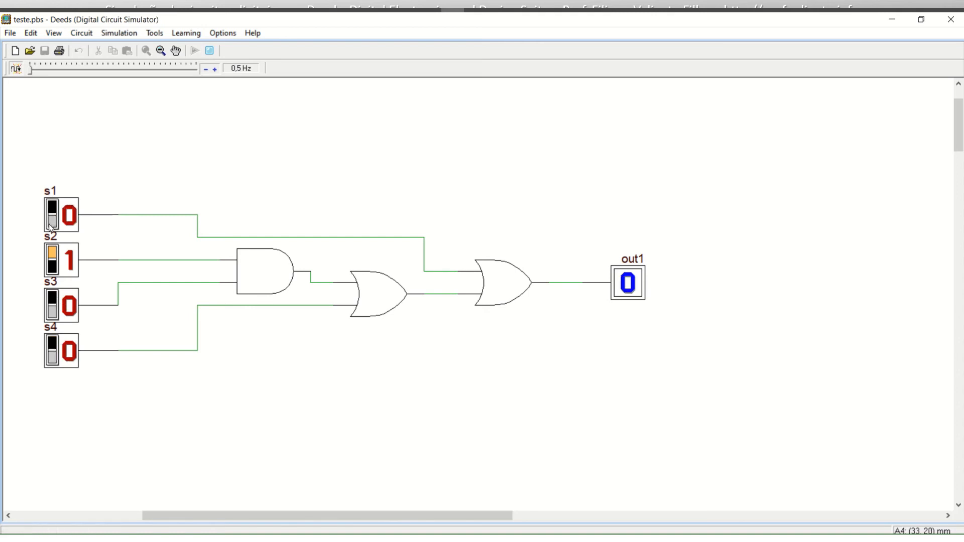
click(54, 273)
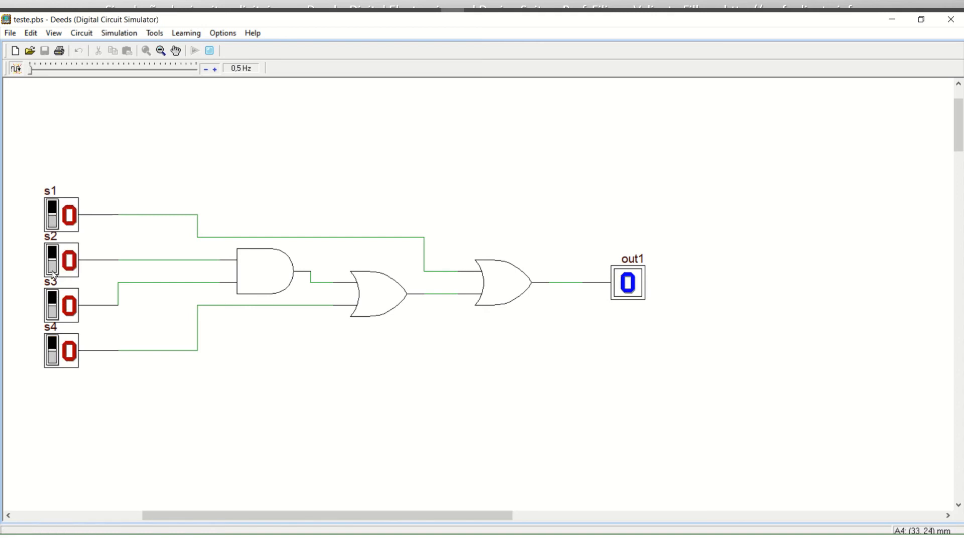
click(209, 51)
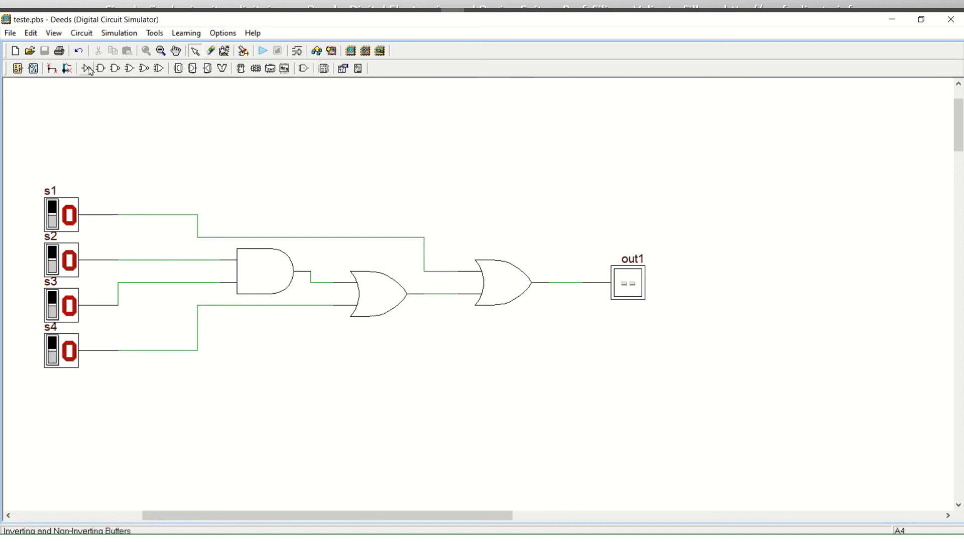
Step: Place a second one-bit output above out1 and label it "out2"
click(33, 69)
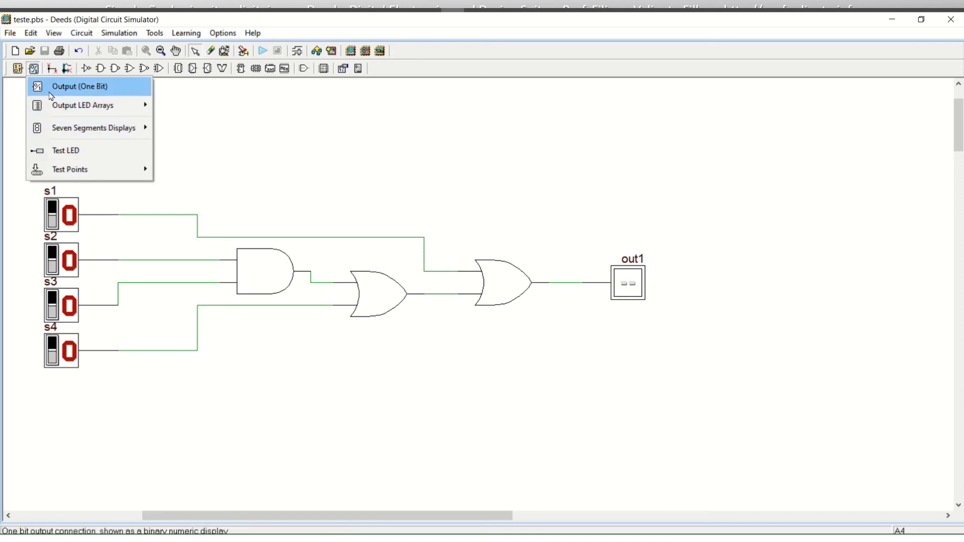
click(51, 91)
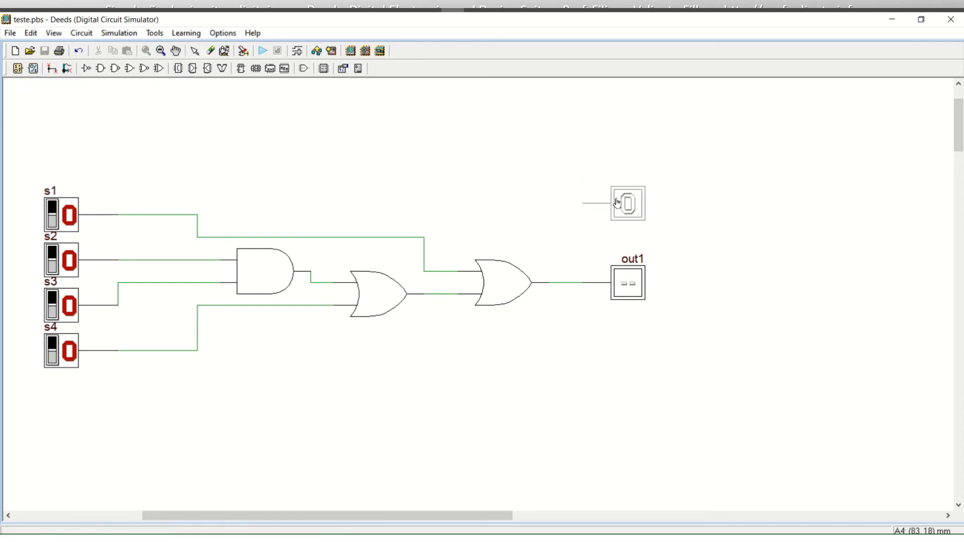
click(618, 203)
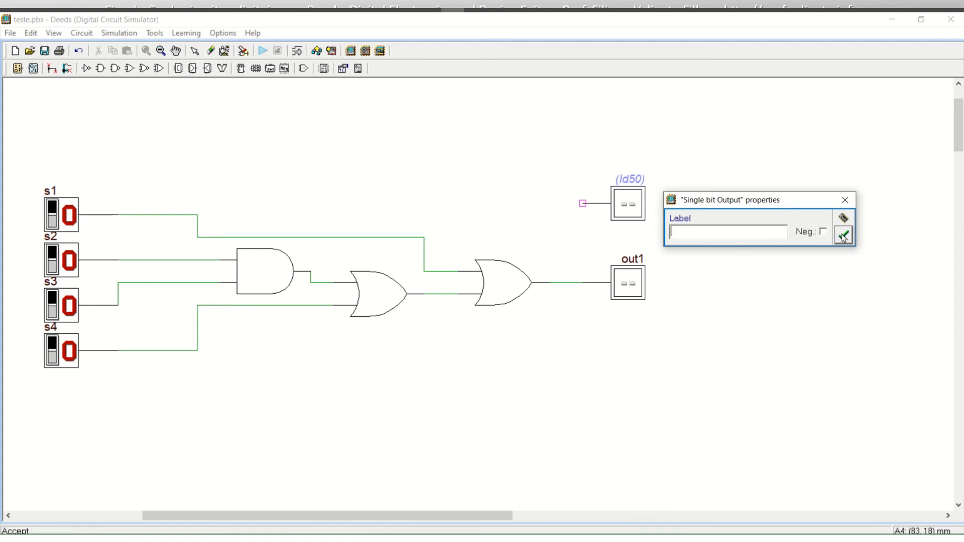
text(out2)
key(Return)
Step: Place a NOT inverter in line before out2 and wire its output to out2
click(82, 71)
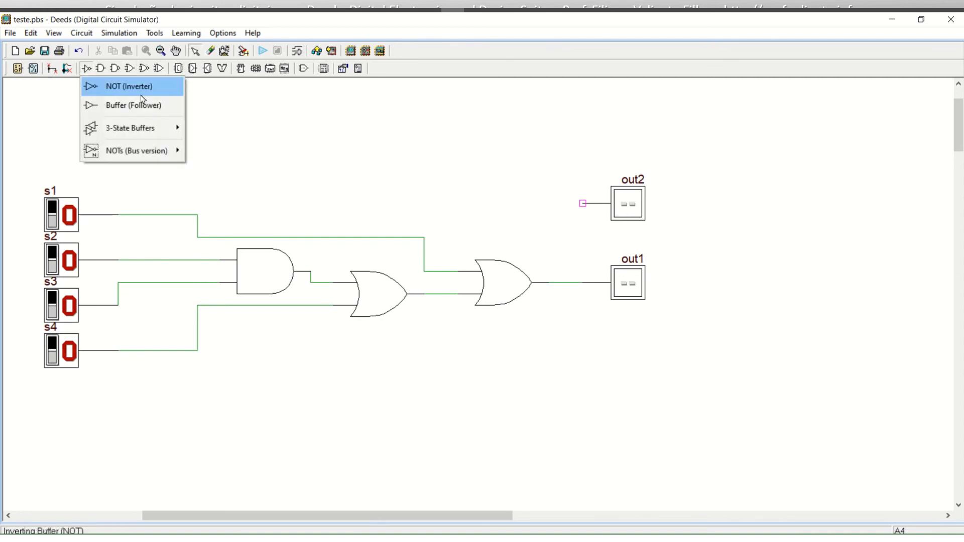
click(128, 86)
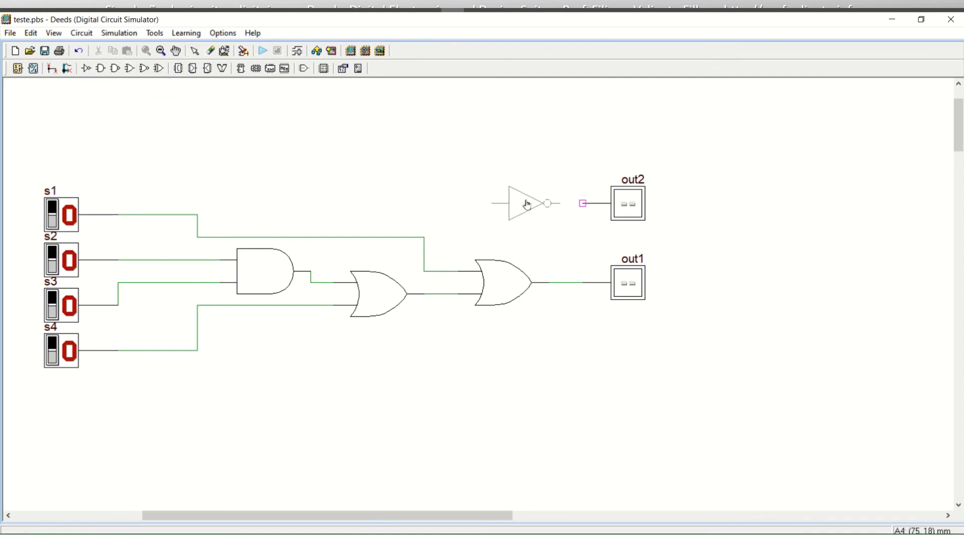
click(544, 205)
click(525, 209)
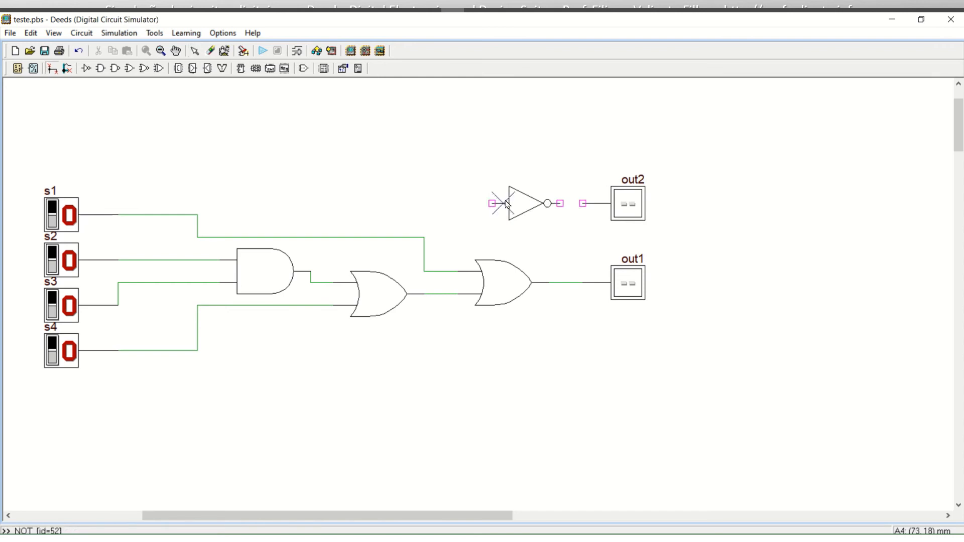
click(560, 203)
click(583, 203)
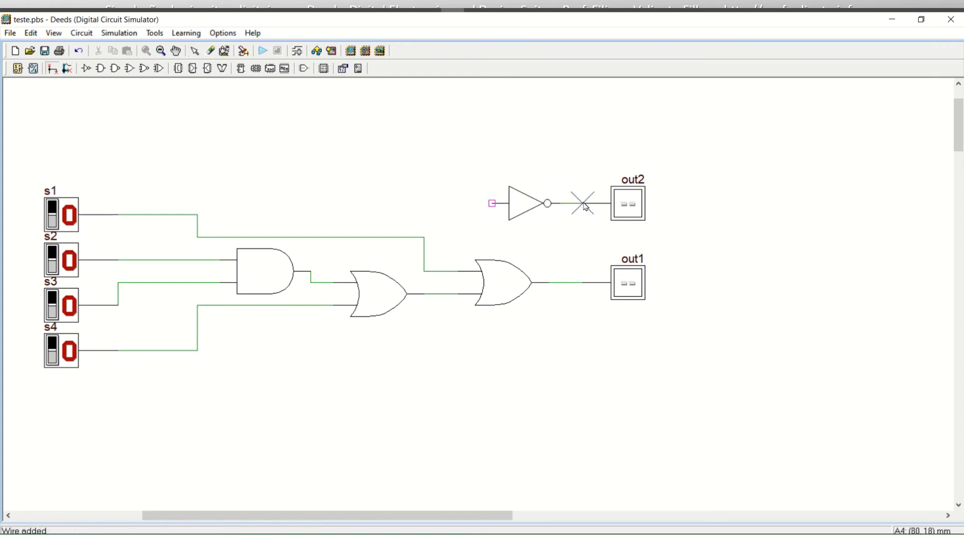
Step: Wire the inverter's input down and across to the corner of the s1 wire
click(493, 204)
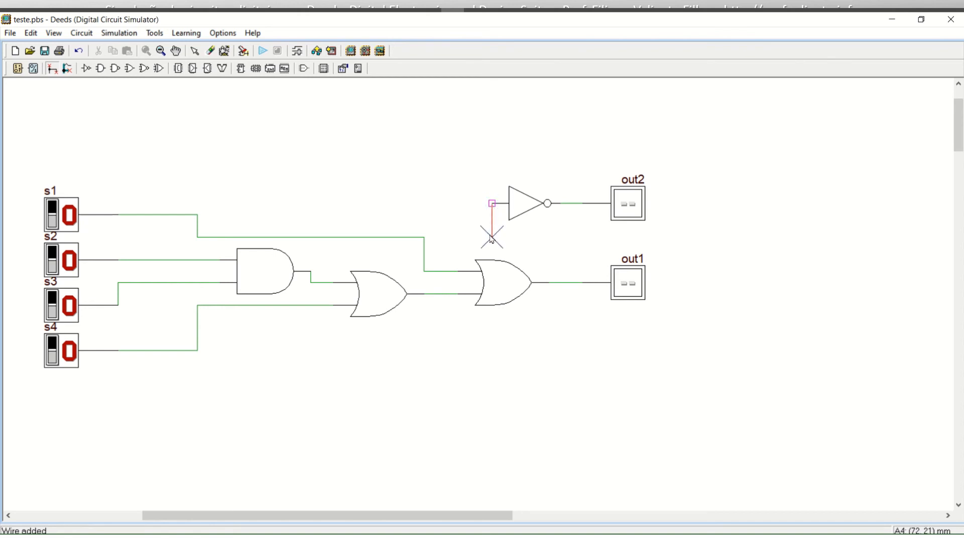
click(492, 237)
click(425, 238)
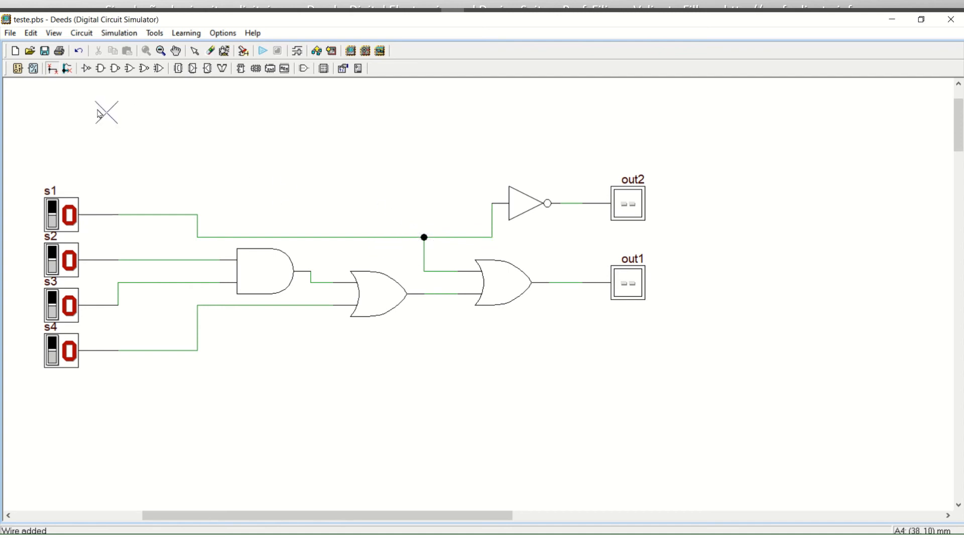
Step: Save the circuit and run the simulation to check out1 and out2 with all switches at 0, then stop it
click(262, 51)
click(431, 297)
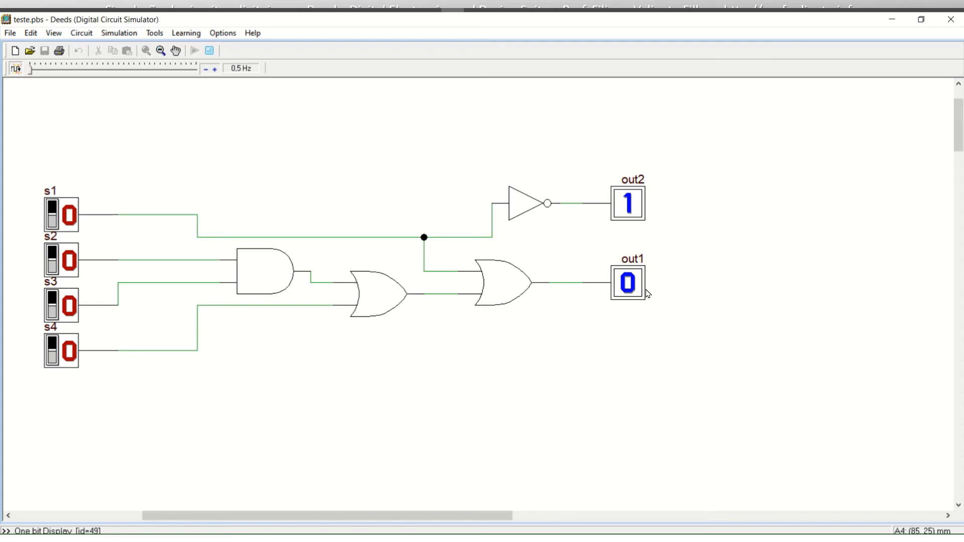
click(217, 53)
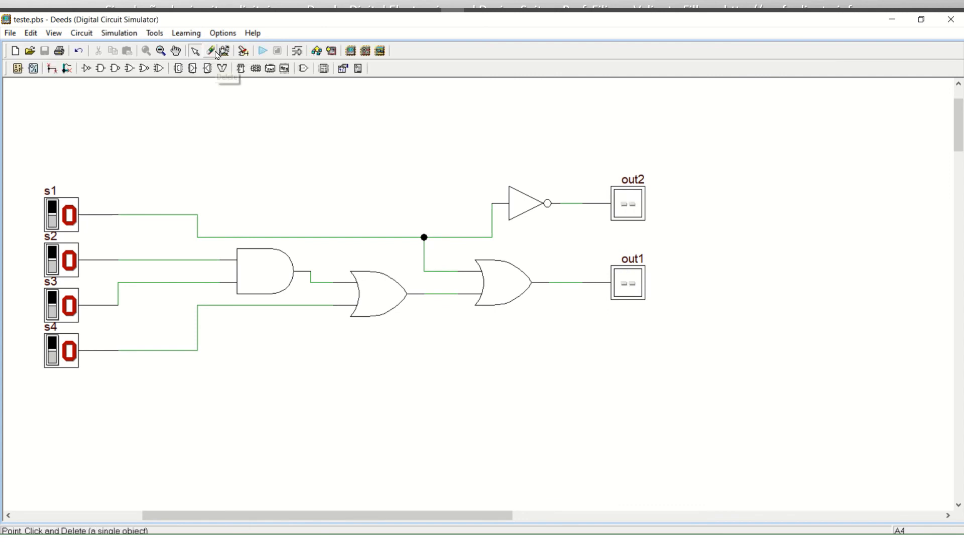
Step: Delete the horizontal and vertical wire segments connecting the inverter's input to the s1 wire
click(454, 237)
key(Delete)
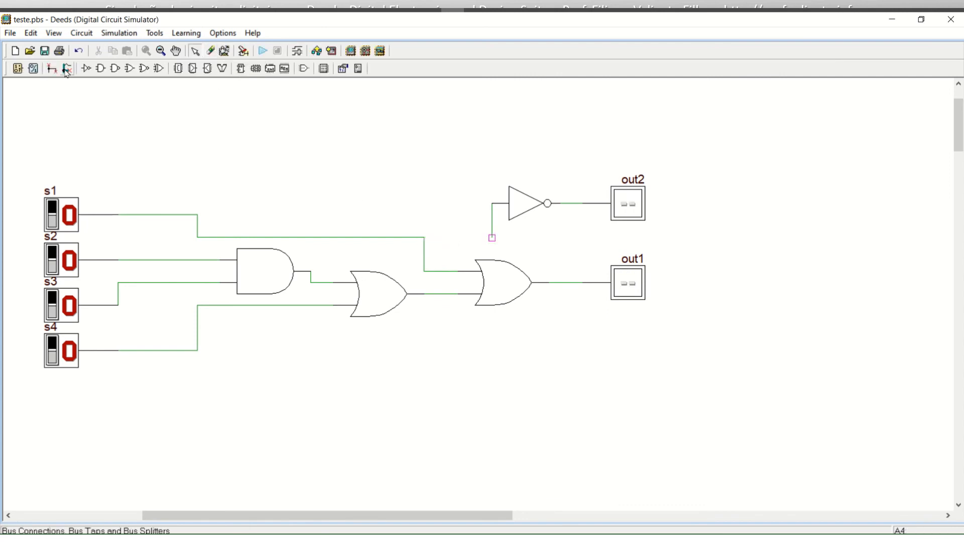
click(493, 227)
key(Delete)
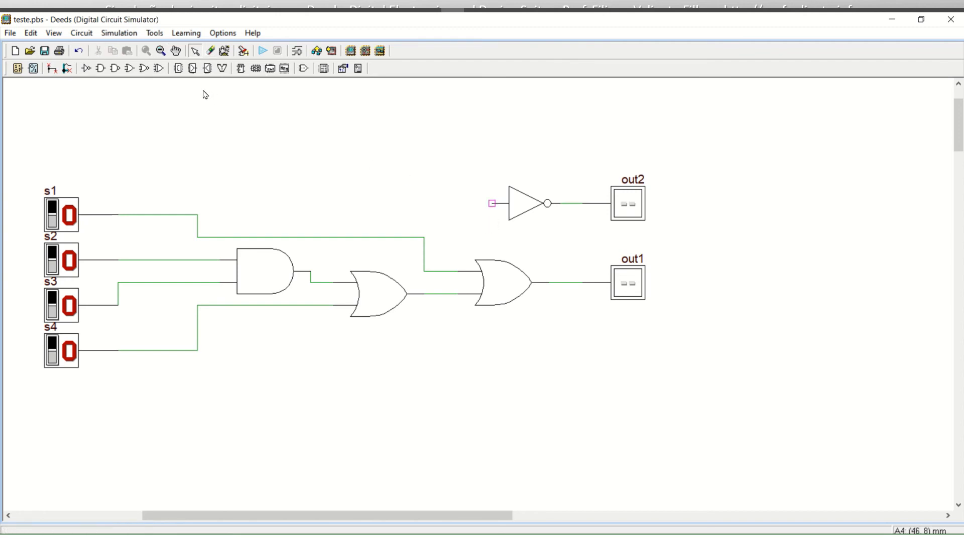
Step: Wire the inverter's input to the line between the first OR gate's output and the final OR gate
click(52, 68)
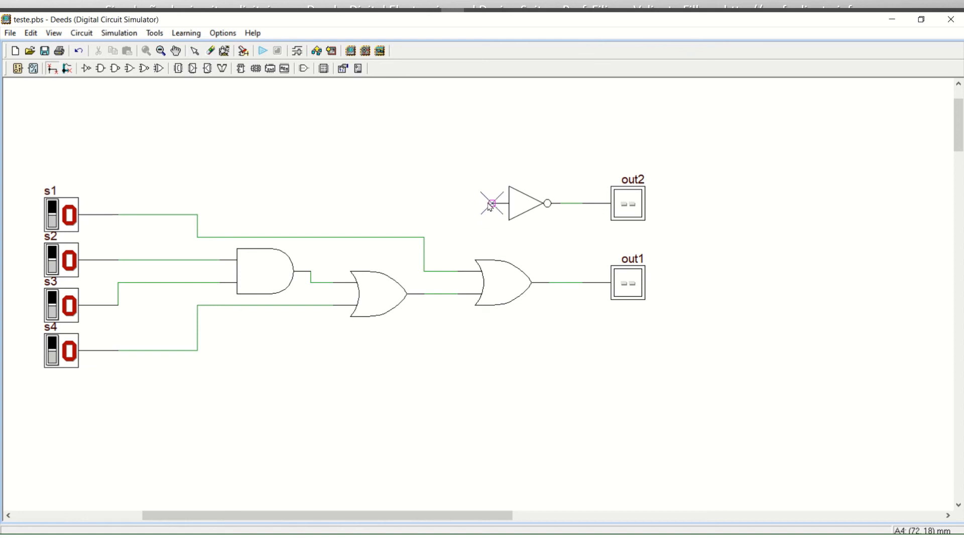
drag(490, 207, 446, 295)
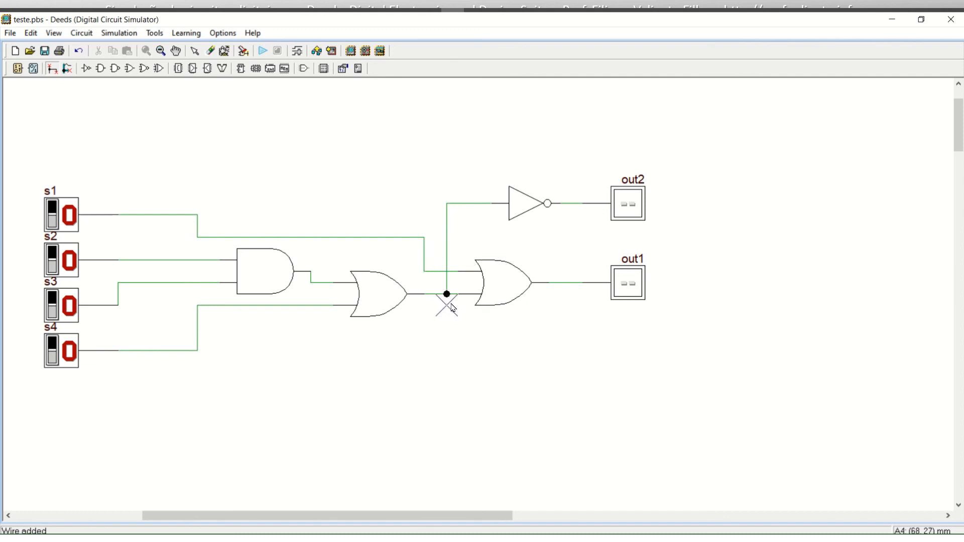
Step: Save the circuit, run the simulation to check out1 and out2 with all four switches at 0, and stop it
click(262, 50)
click(432, 298)
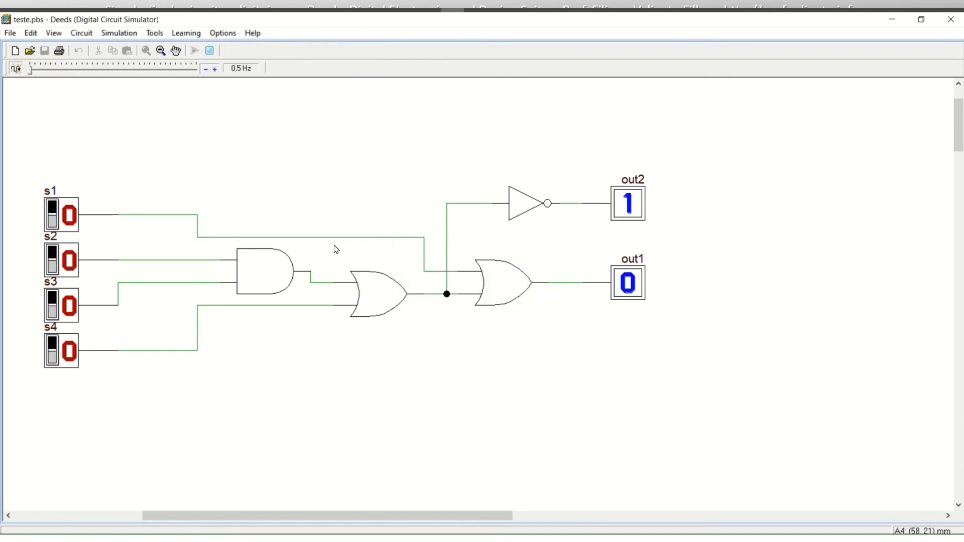
click(211, 52)
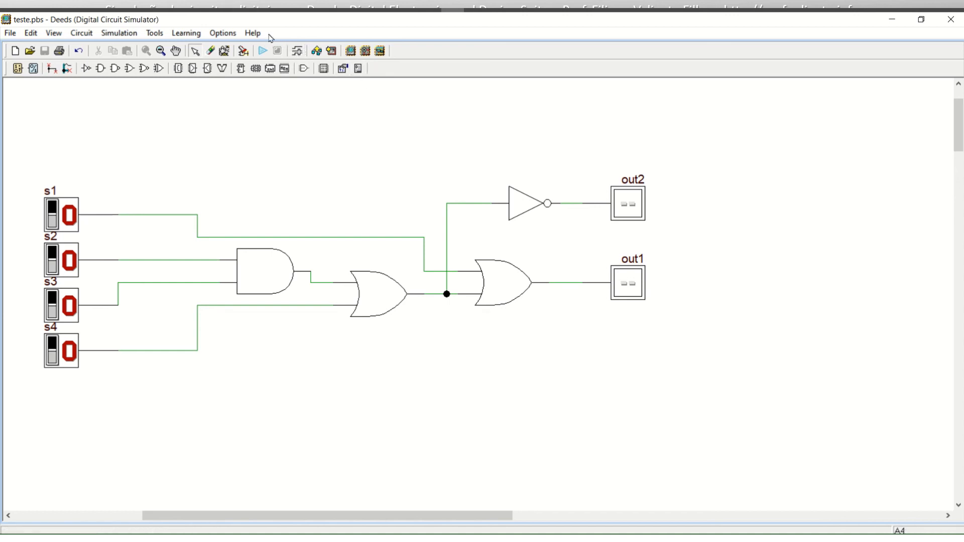
Step: Show the drawing grid and change the component graphics to the '3D' style
click(232, 36)
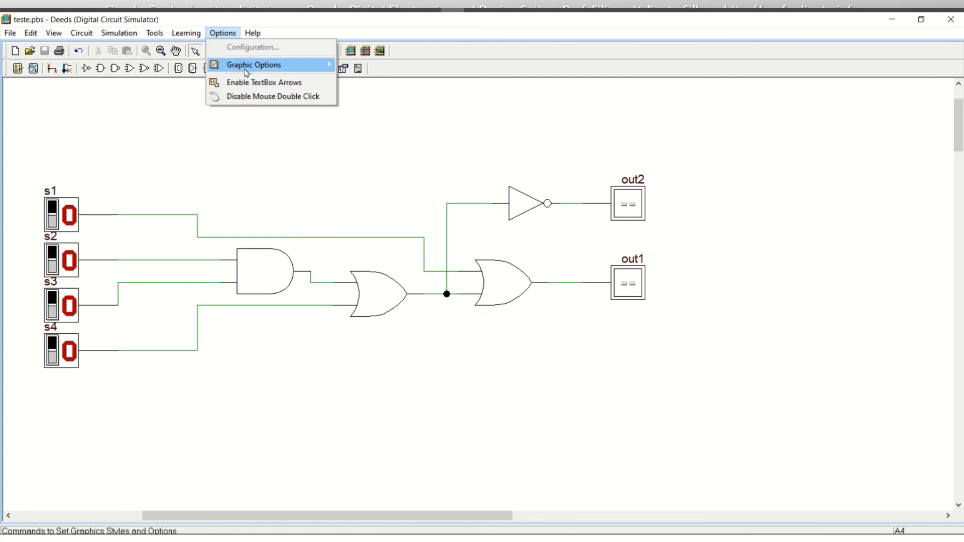
mouse_move(246, 73)
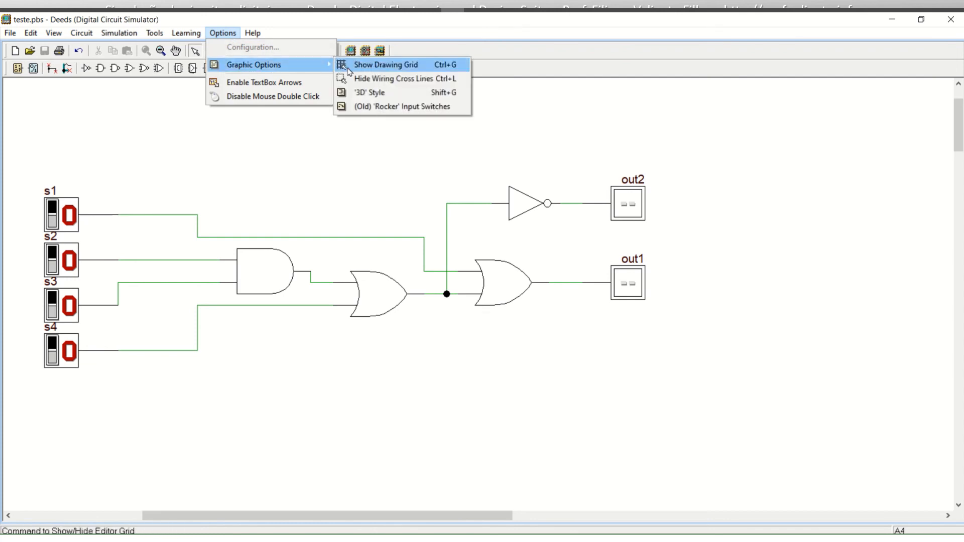
click(384, 65)
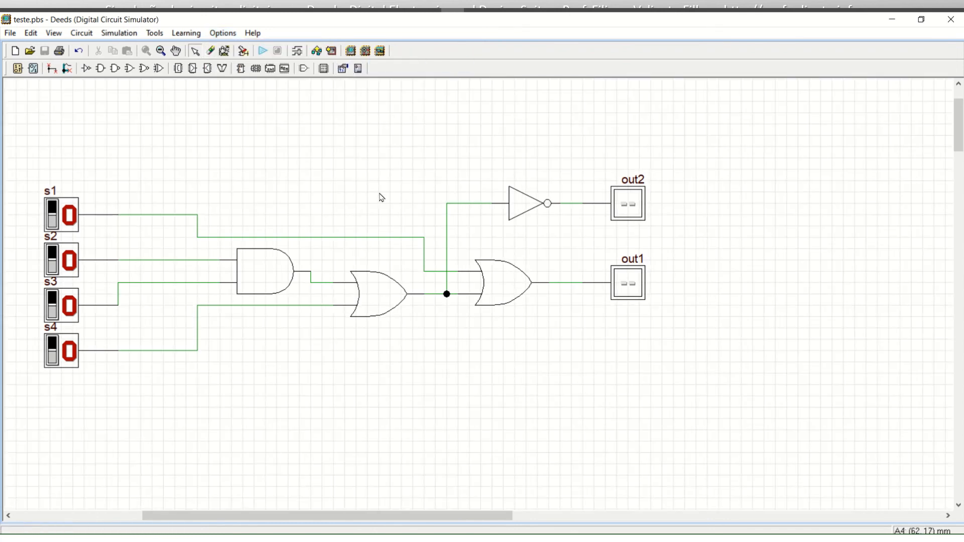
click(233, 34)
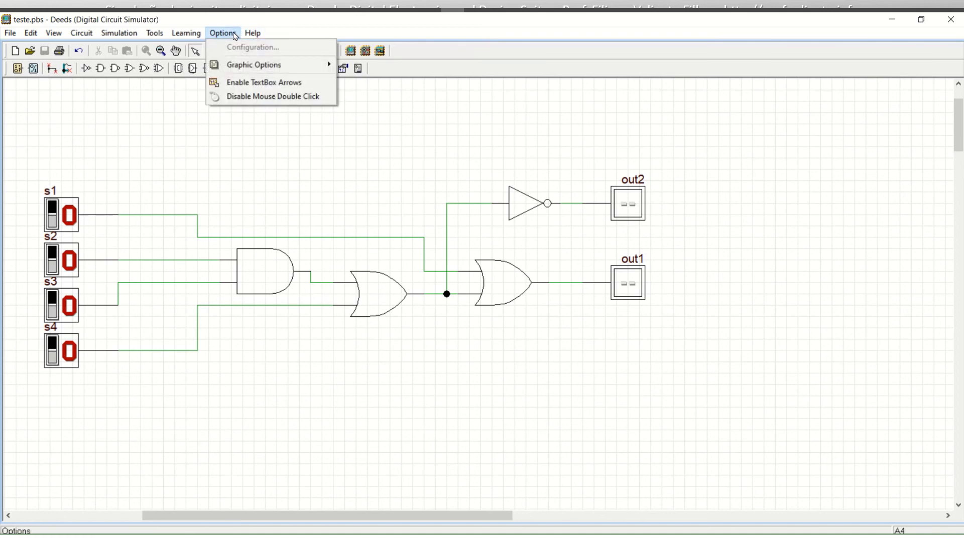
mouse_move(246, 67)
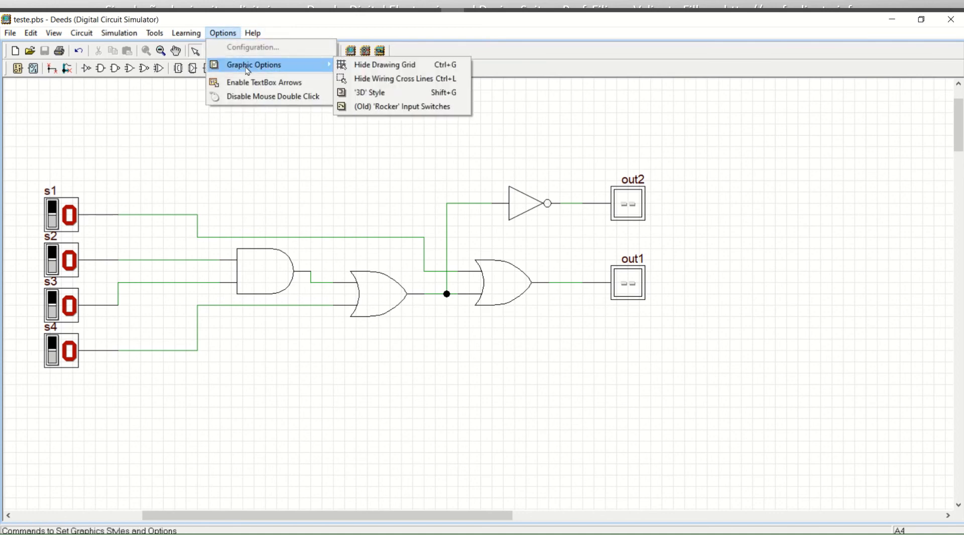
click(412, 98)
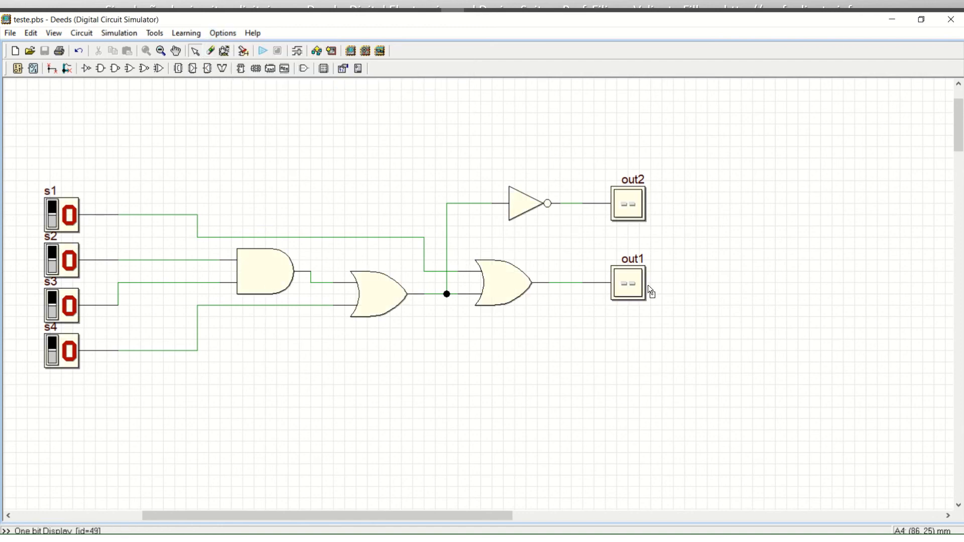
Step: Try the old 'Rocker' style for the input switches and restore the new 'Slide' style
click(223, 33)
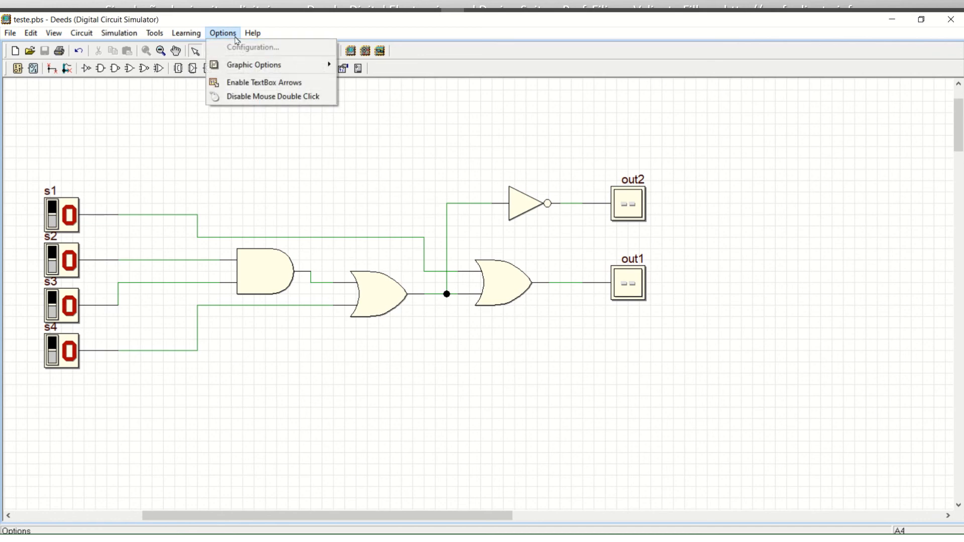
mouse_move(258, 65)
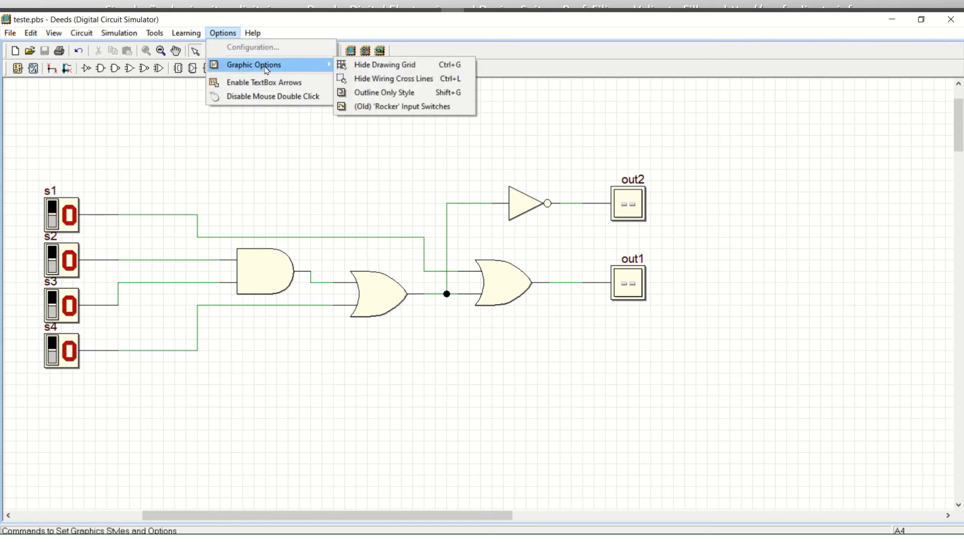
click(384, 107)
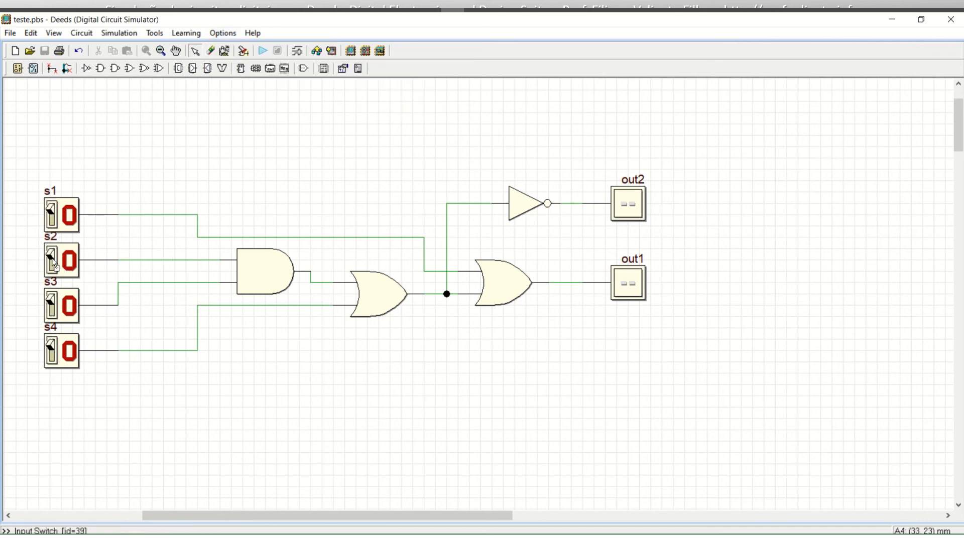
click(233, 35)
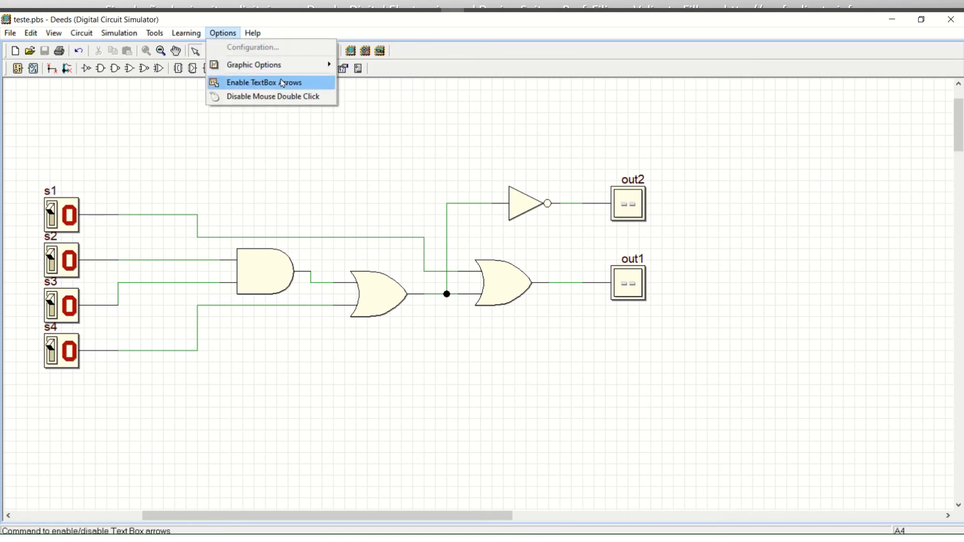
mouse_move(282, 67)
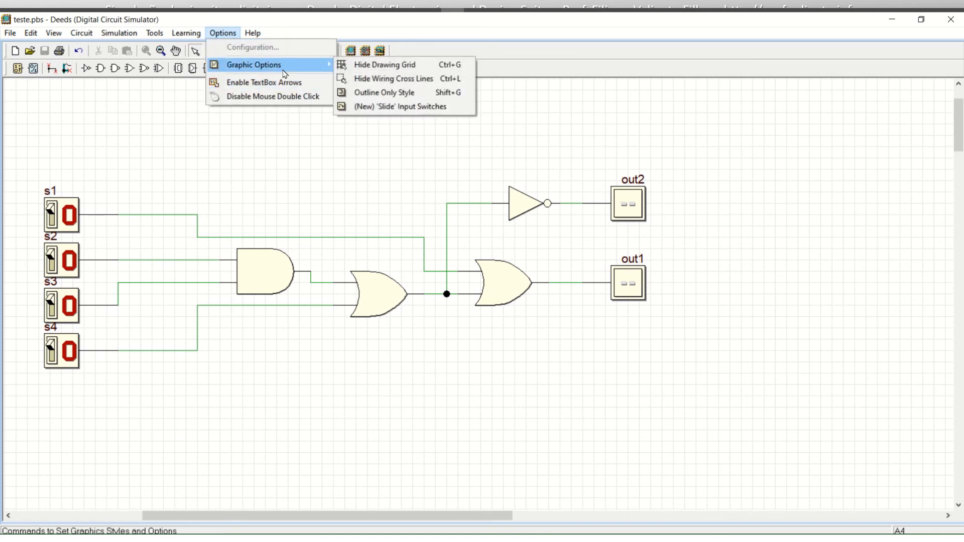
click(383, 111)
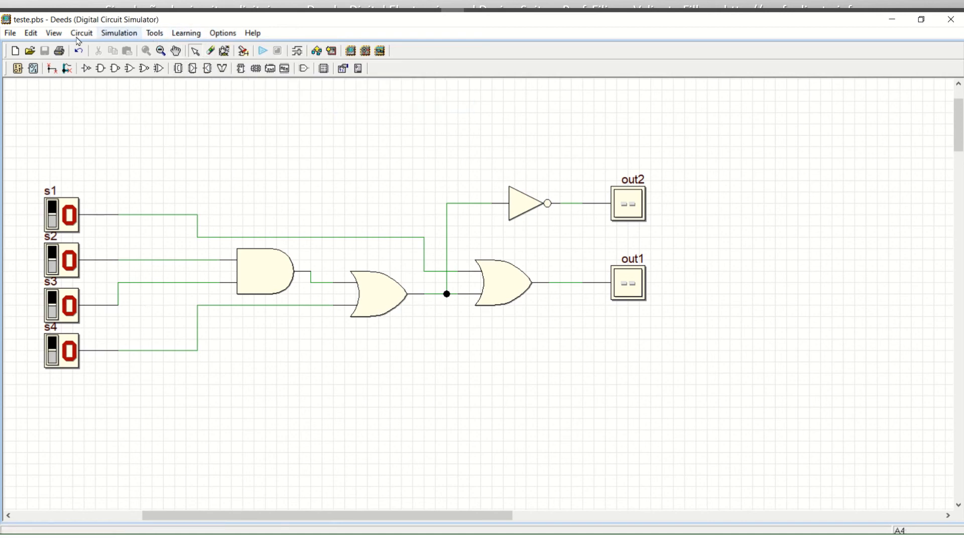
Step: View the circuit as schematics only and revert to the normal view
click(48, 35)
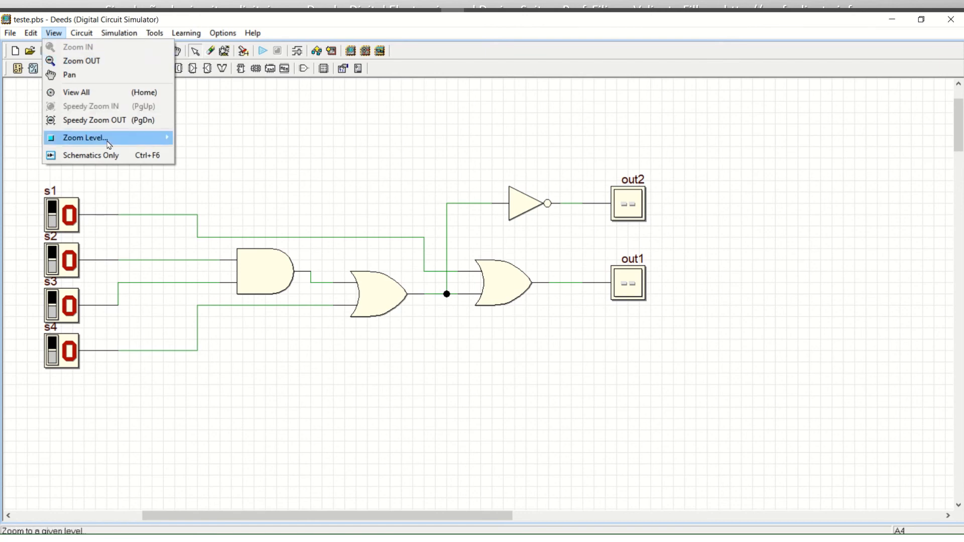
click(146, 156)
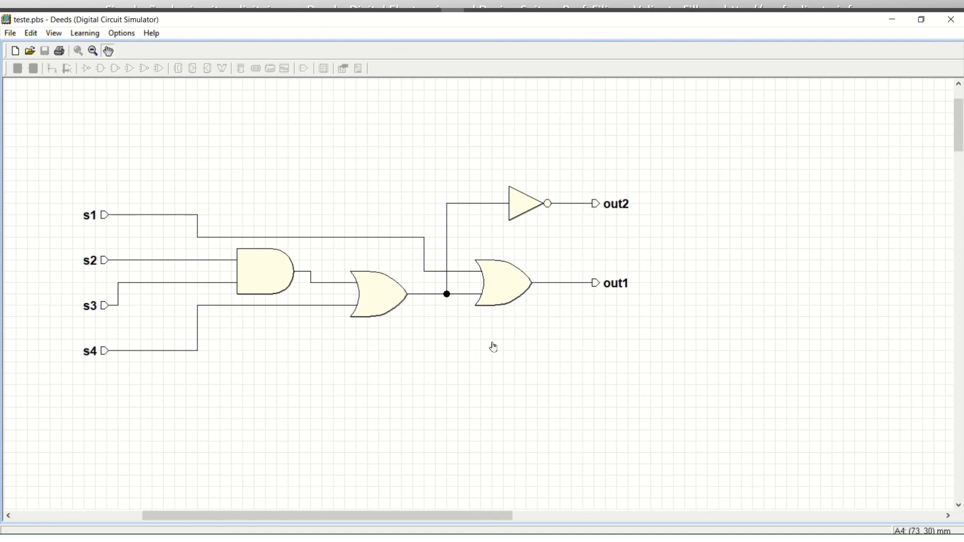
click(54, 33)
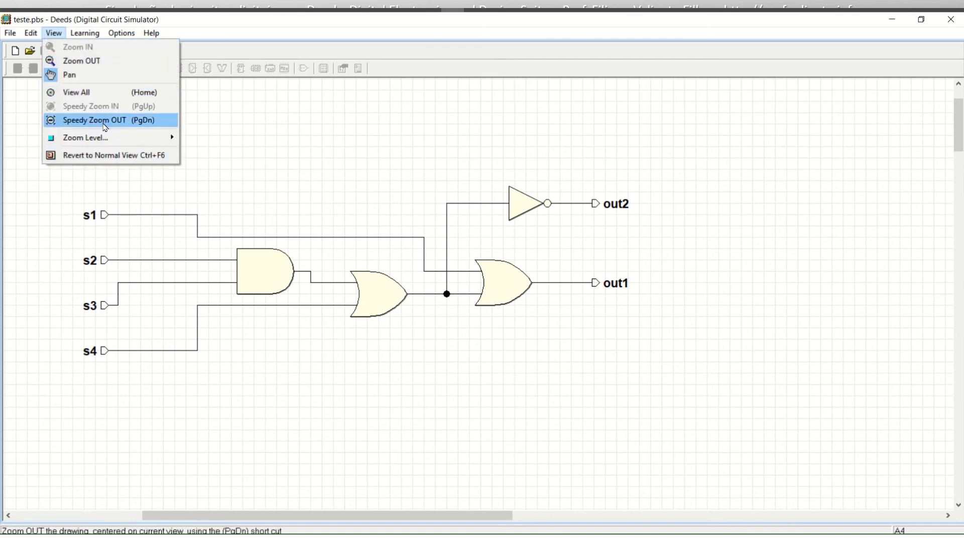
click(115, 160)
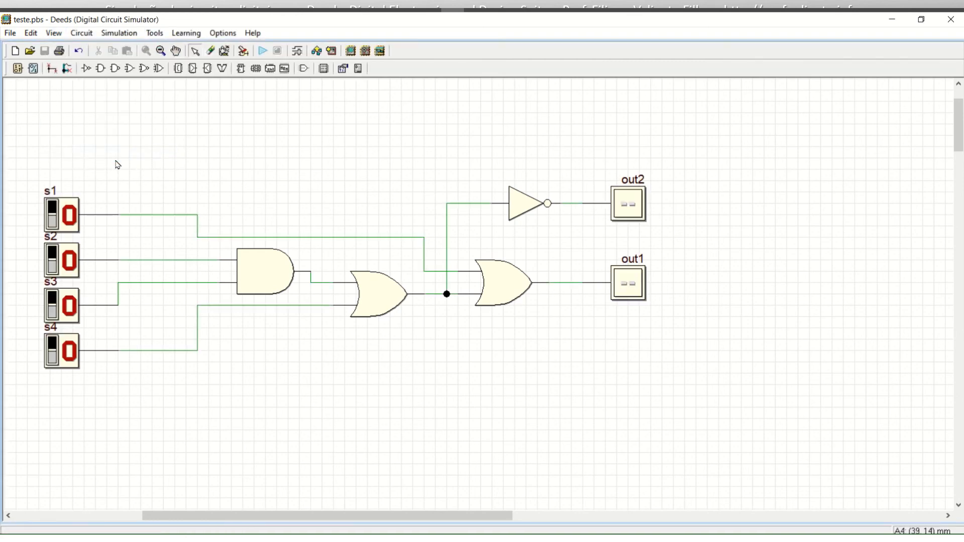
click(81, 34)
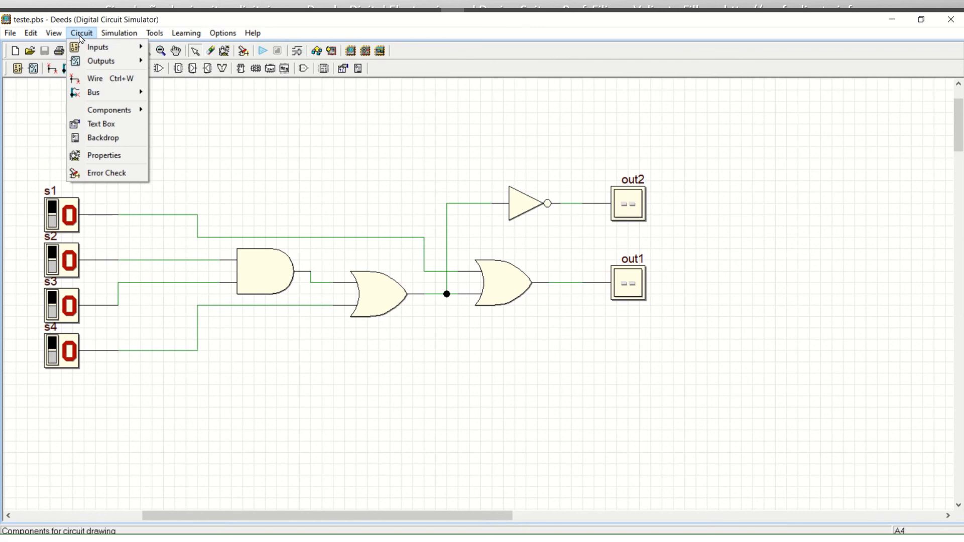
mouse_move(157, 34)
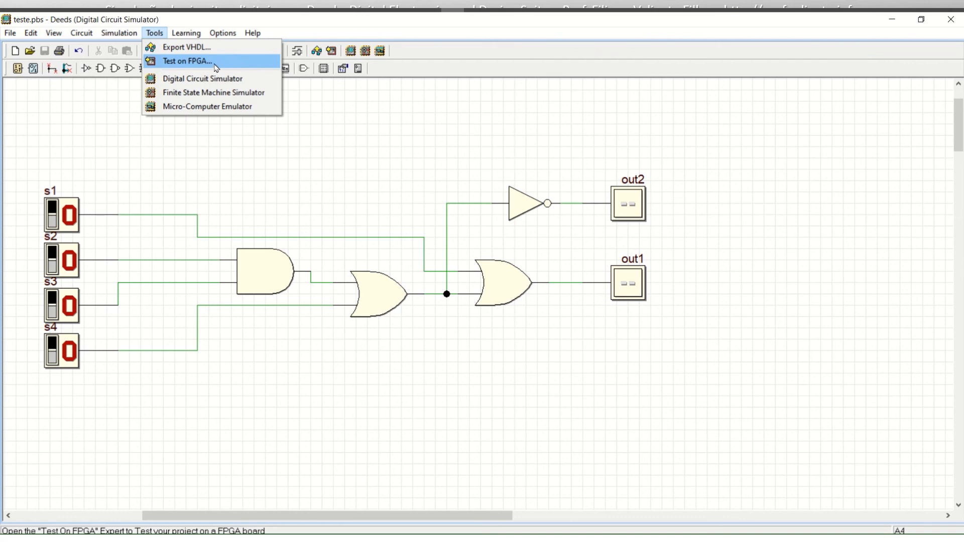
mouse_move(199, 36)
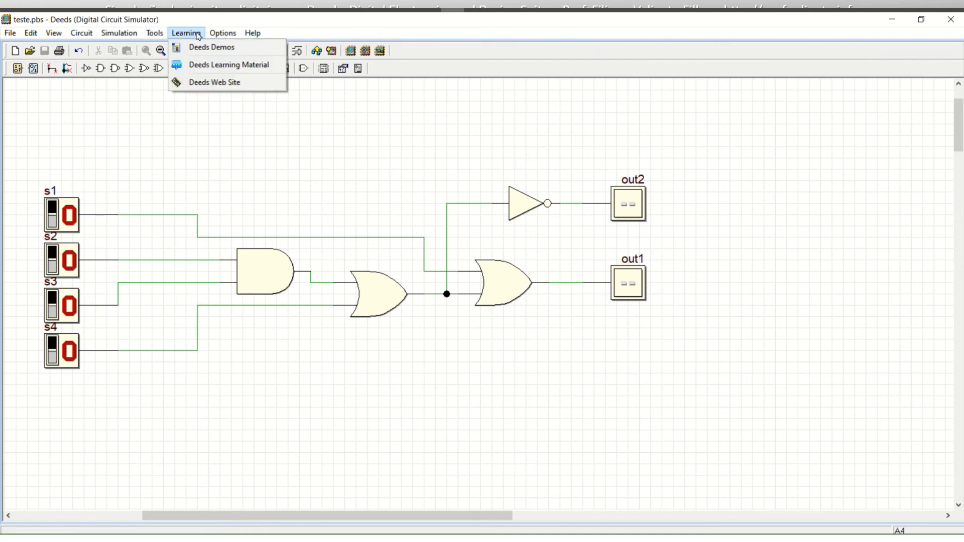
mouse_move(228, 35)
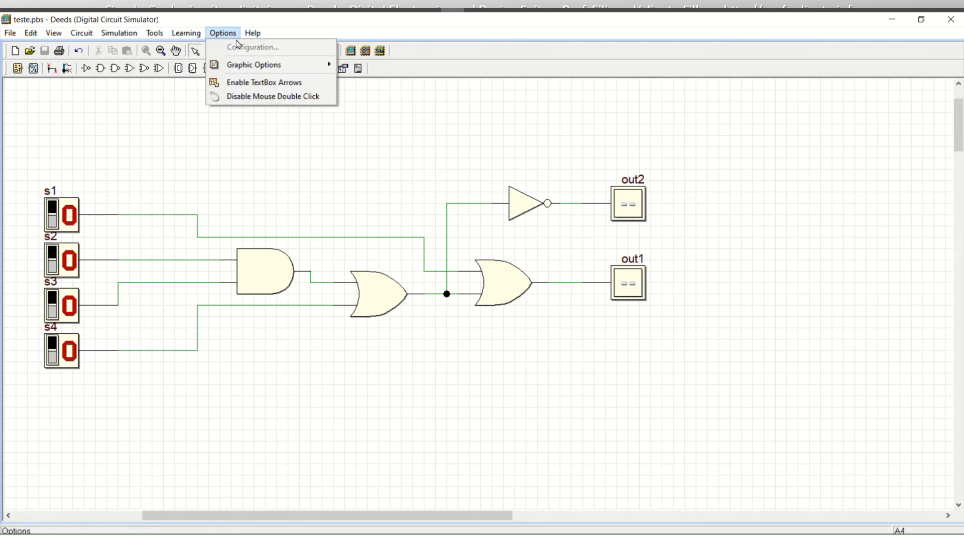
mouse_move(246, 71)
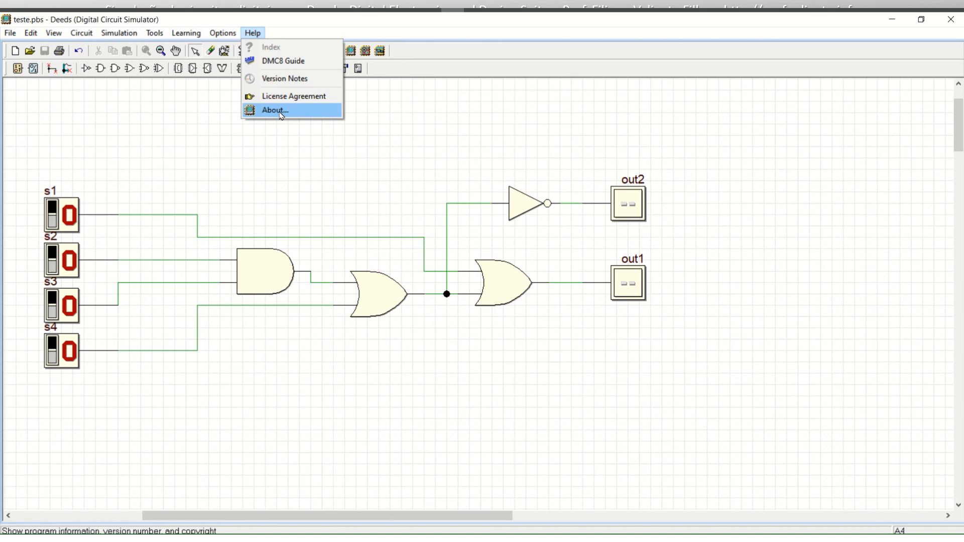
click(293, 182)
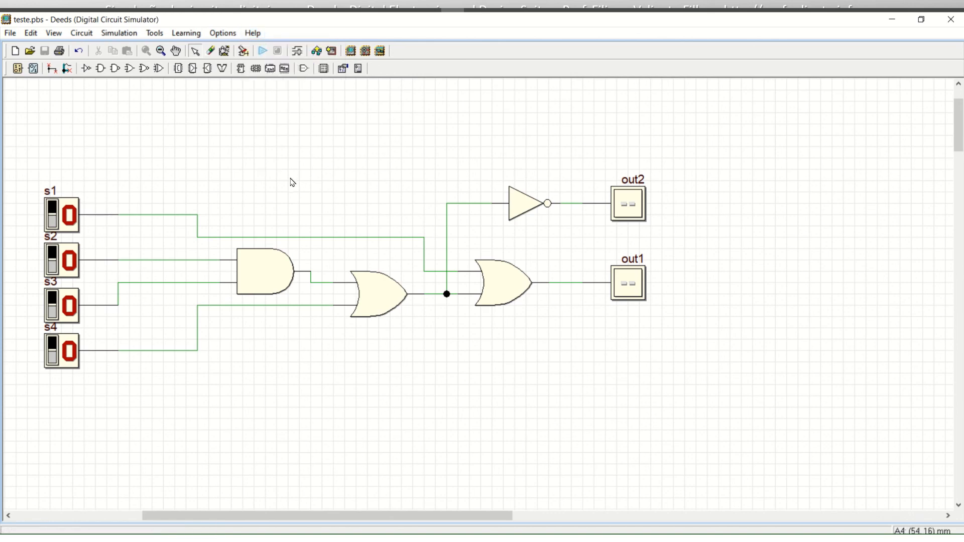